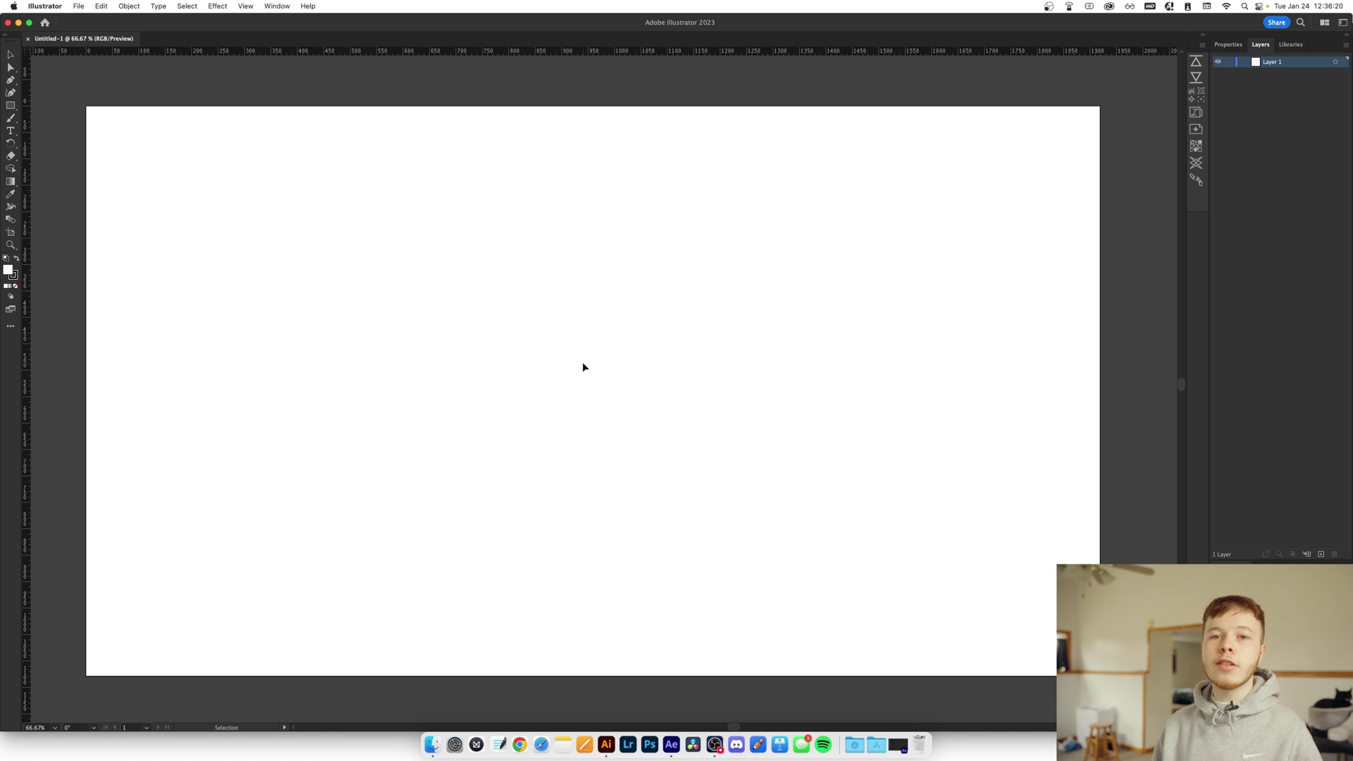
Add the text LUCKY in black near the artboard's middle and enlarge it to about 303 px wide
key(shift+x)
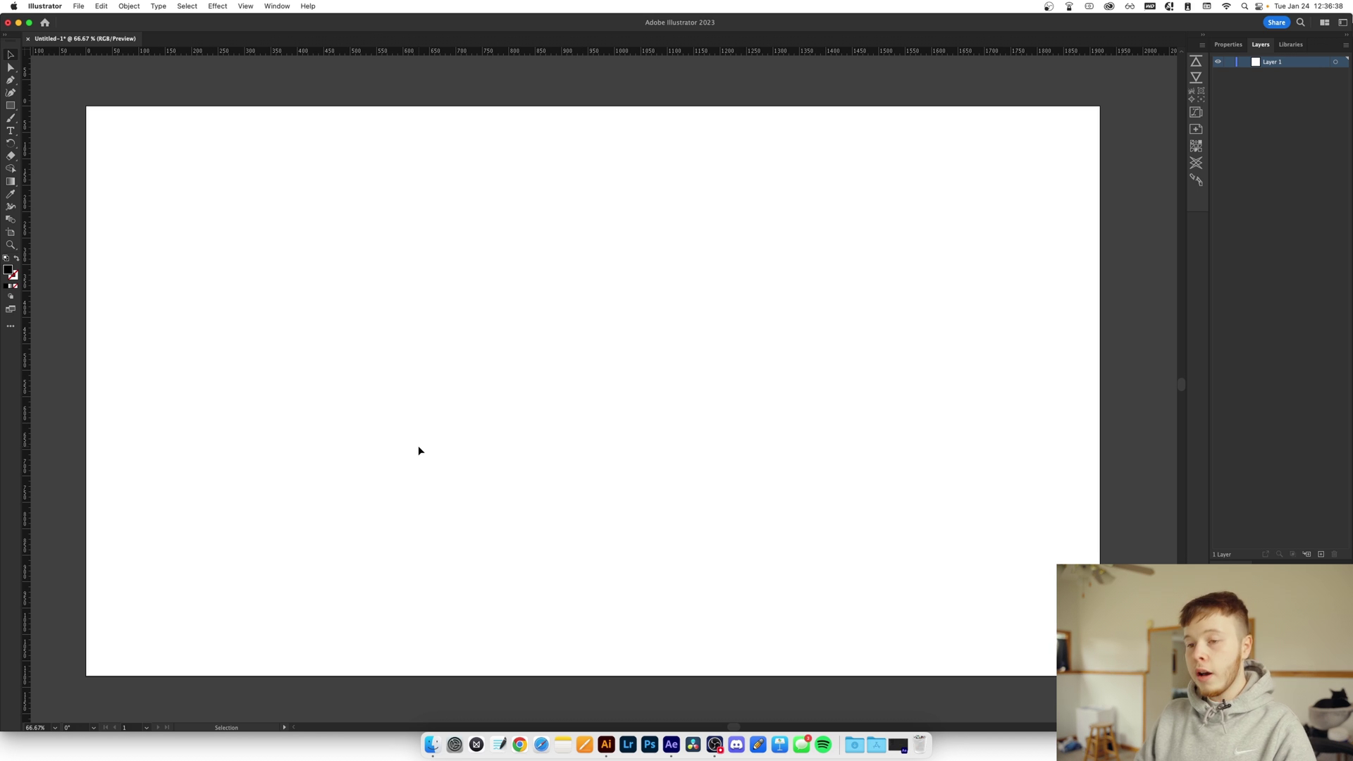
key(t)
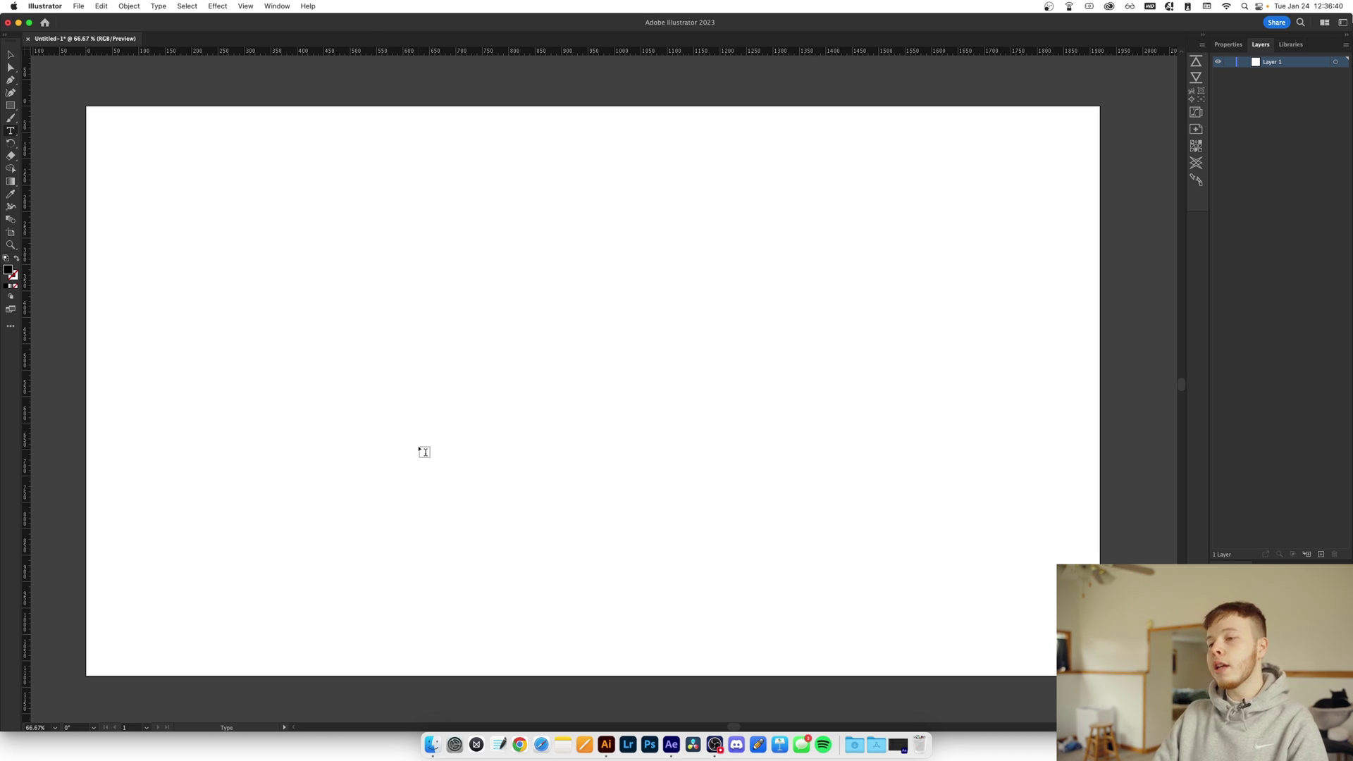
click(551, 368)
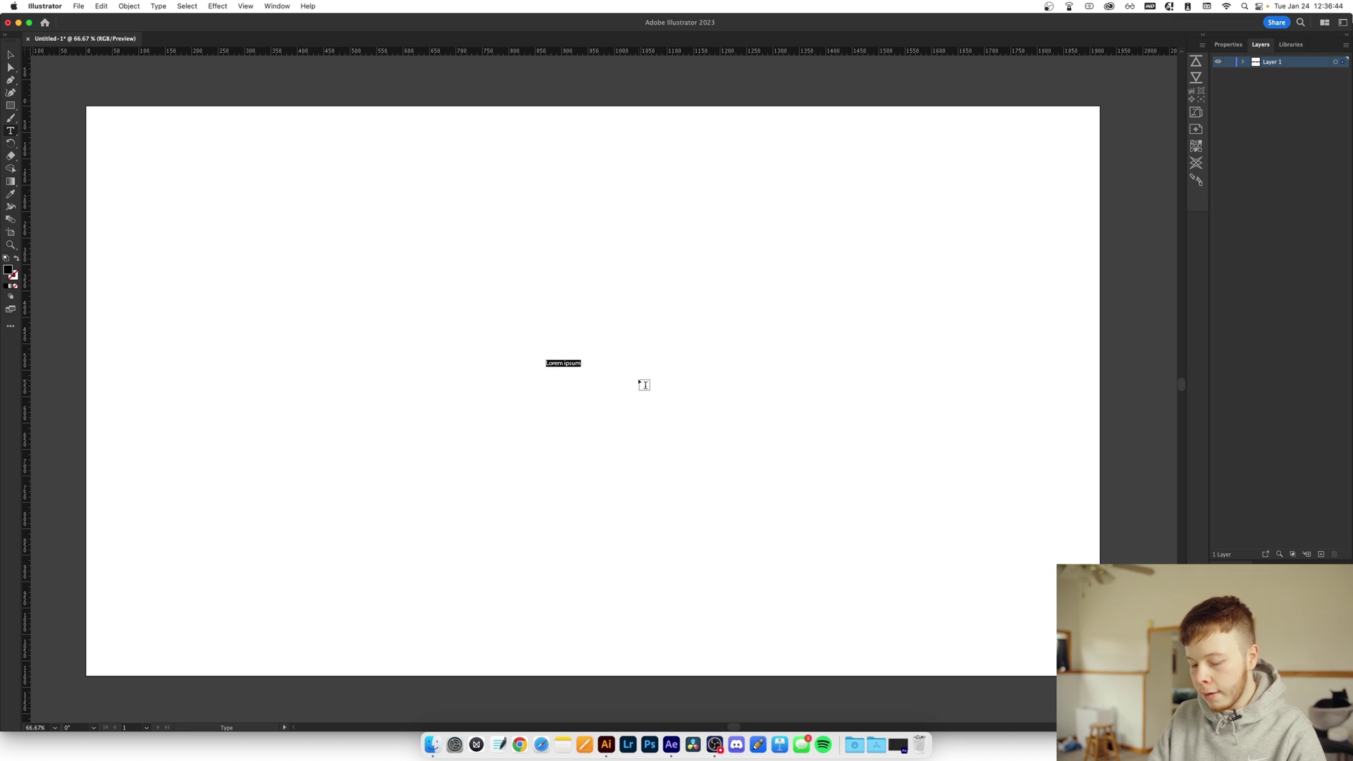
key(Caps_Lock)
text(LUCKY)
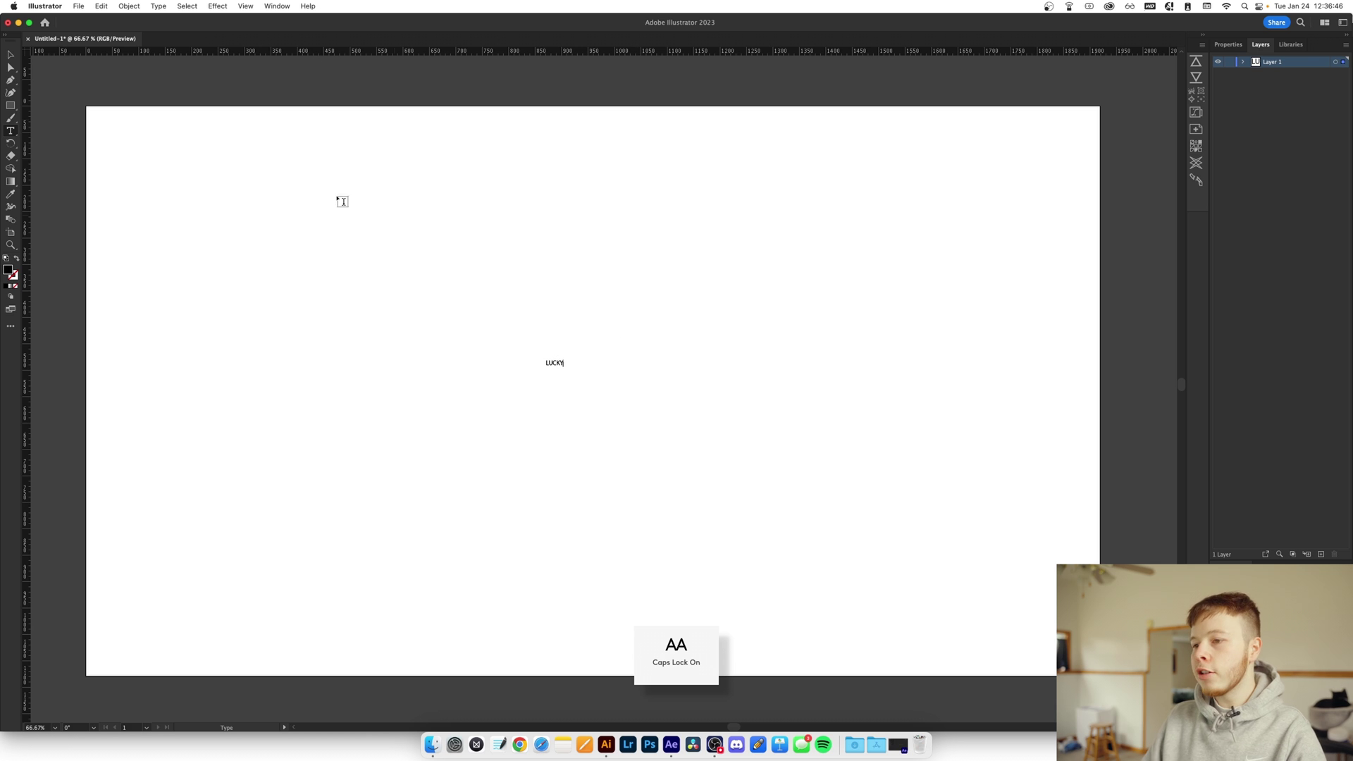
key(Escape)
drag(571, 365, 634, 395)
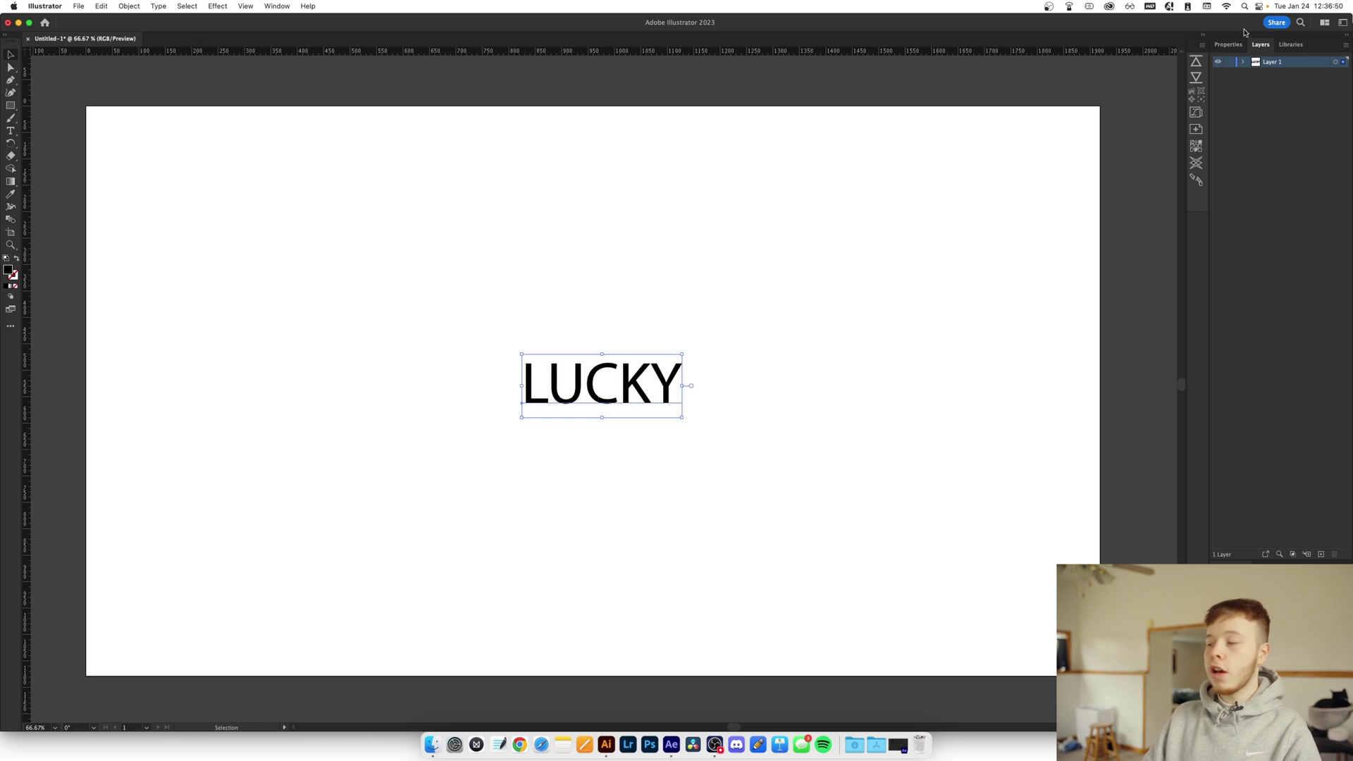
Center the LUCKY text horizontally and vertically on the artboard
click(1239, 41)
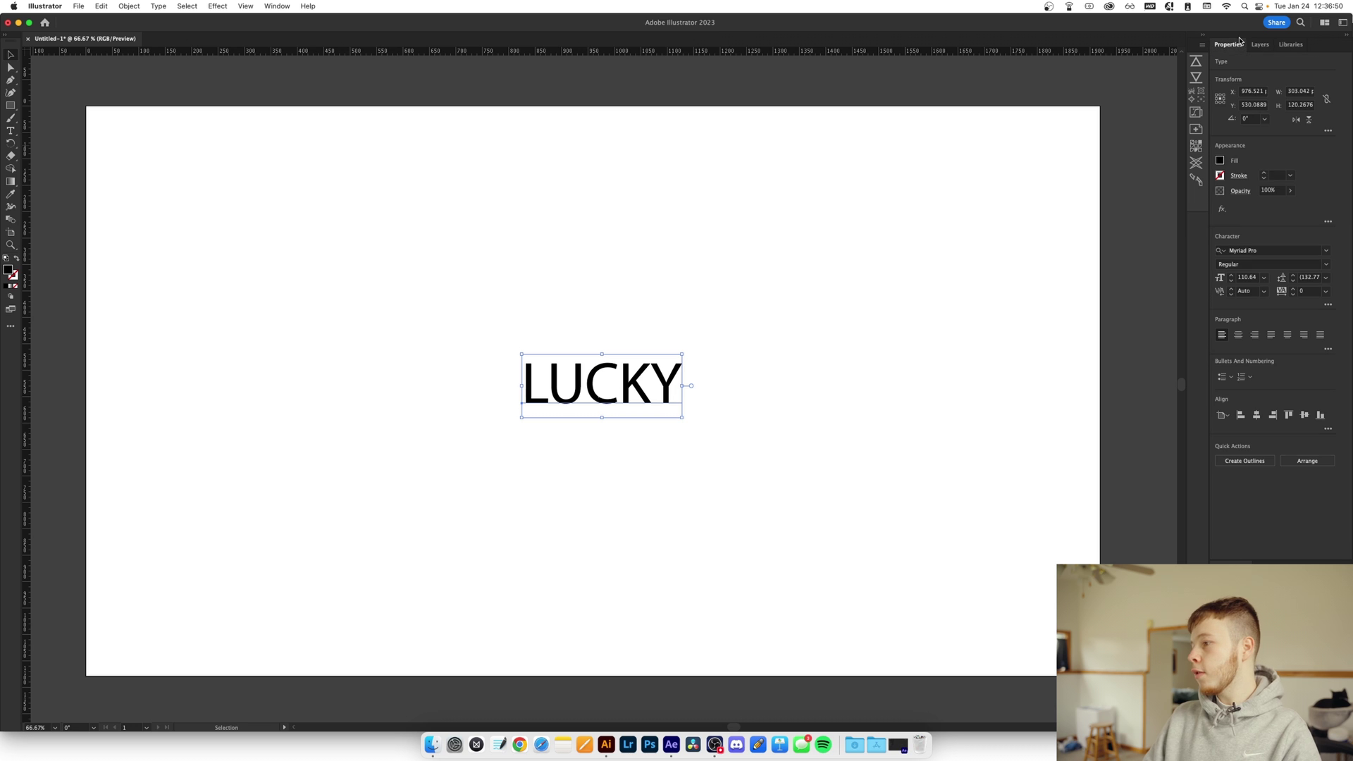
click(1256, 415)
click(1305, 415)
Set the LUCKY text's font to Integral CF Bold
click(1260, 251)
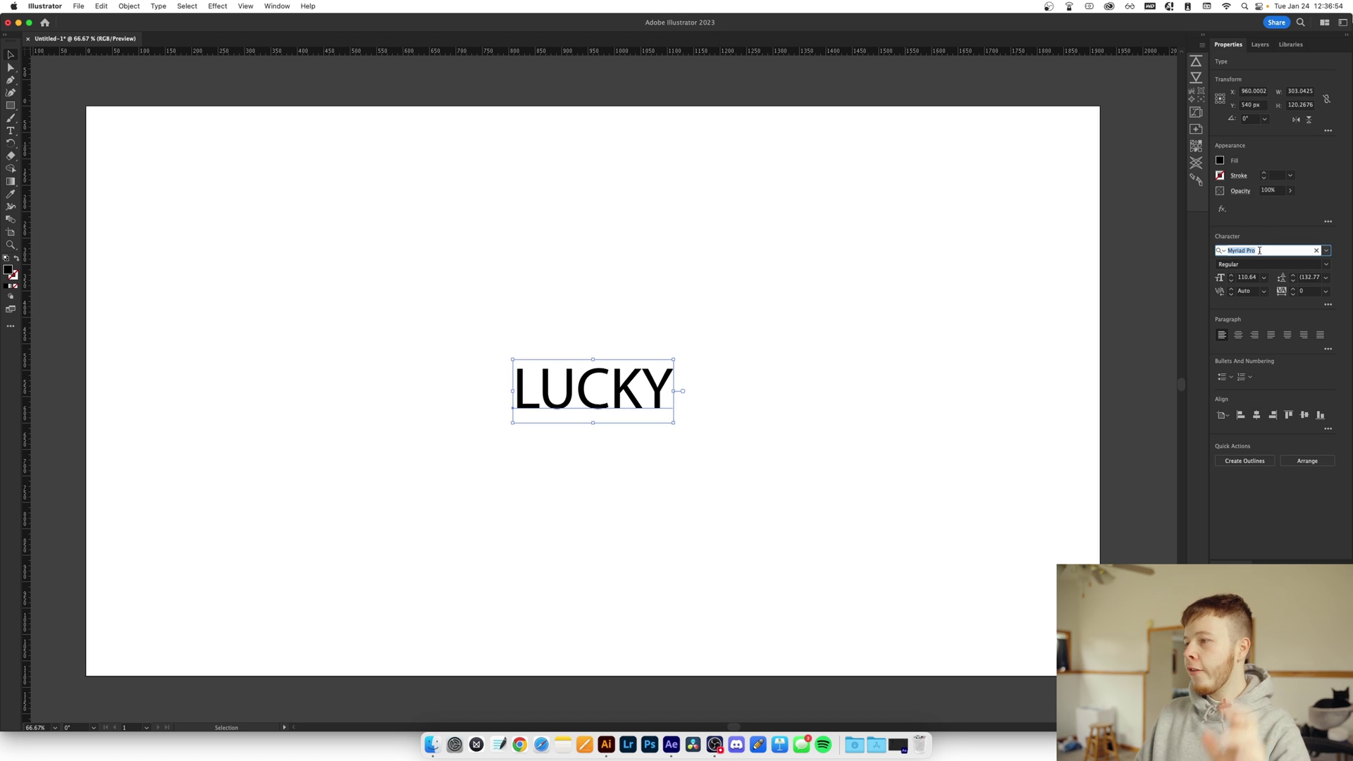
text(INTE)
key(Down)
key(Down)
key(Down)
key(Down)
key(Down)
key(Down)
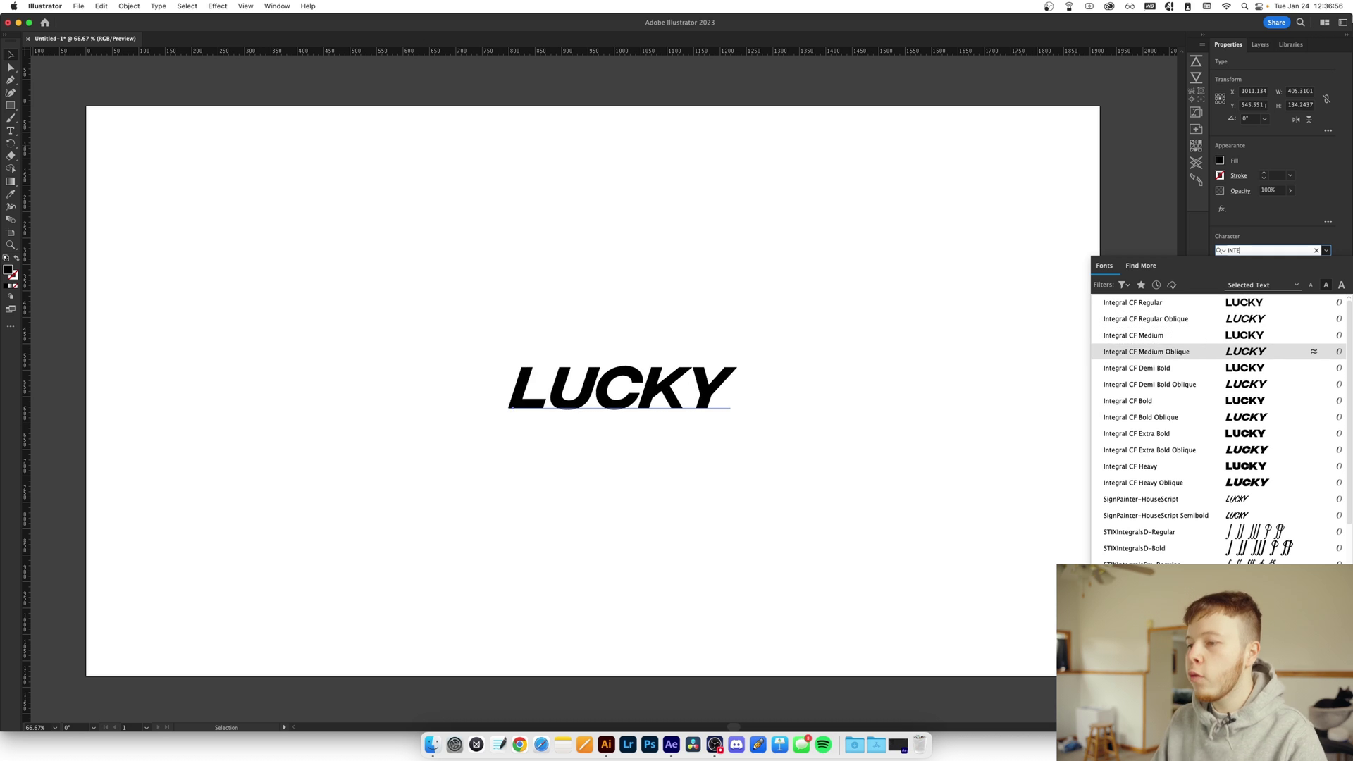
key(Return)
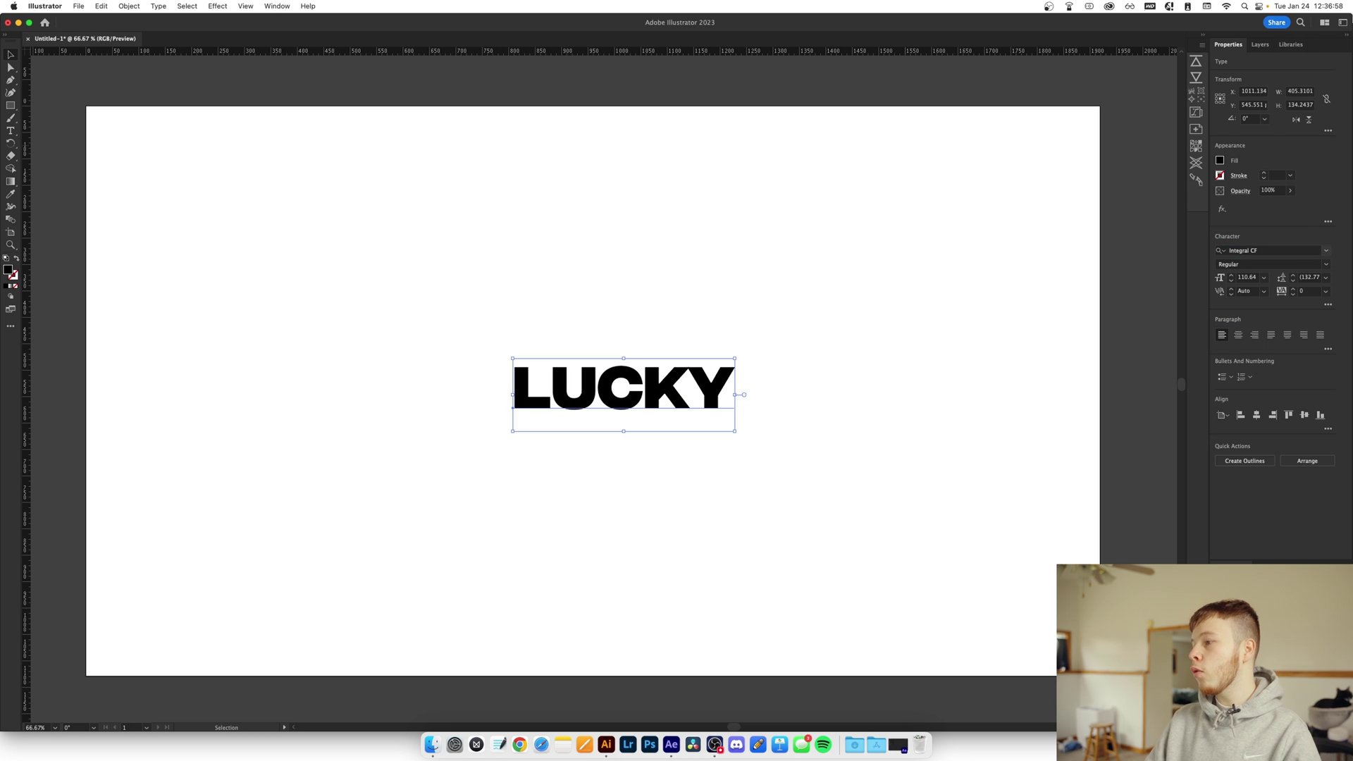
Re-center the restyled LUCKY text on the artboard and set its paragraph alignment to centered
click(1257, 415)
click(1290, 414)
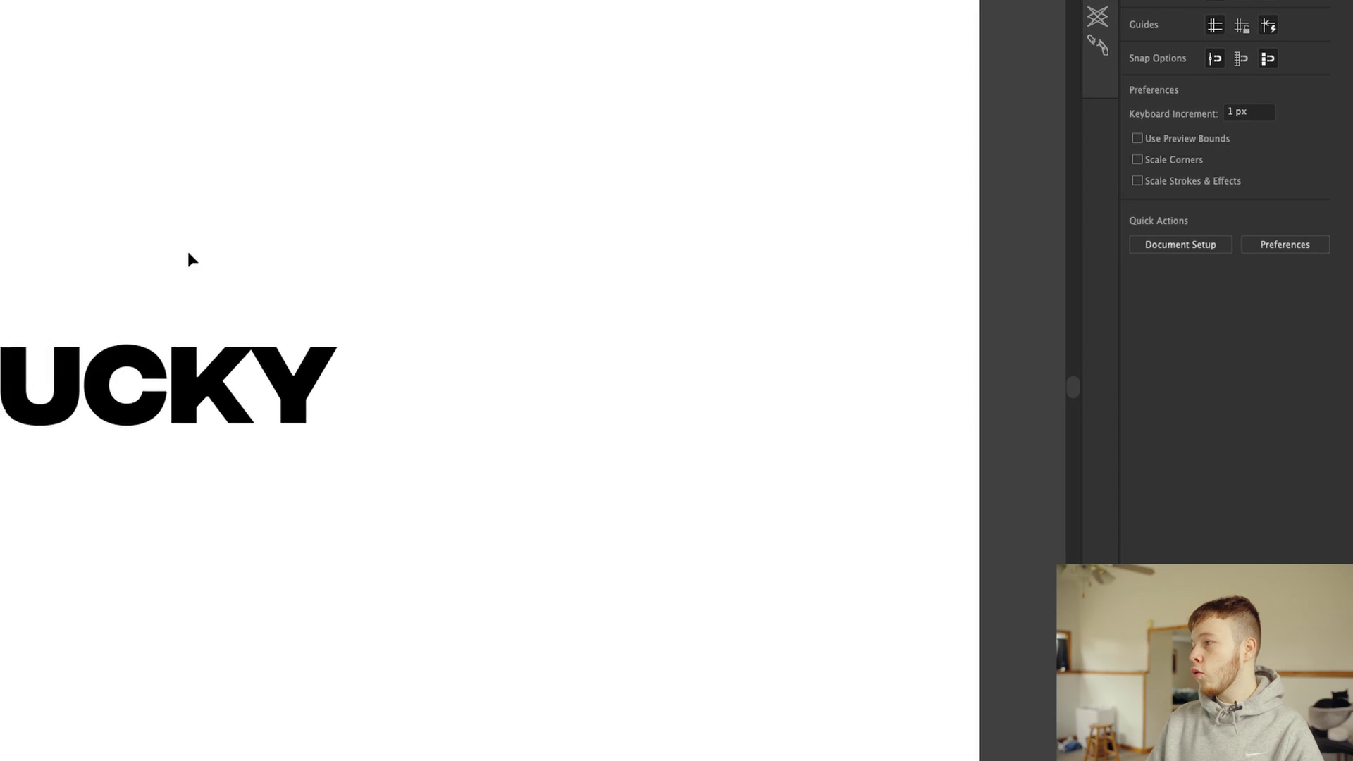
key(super+a)
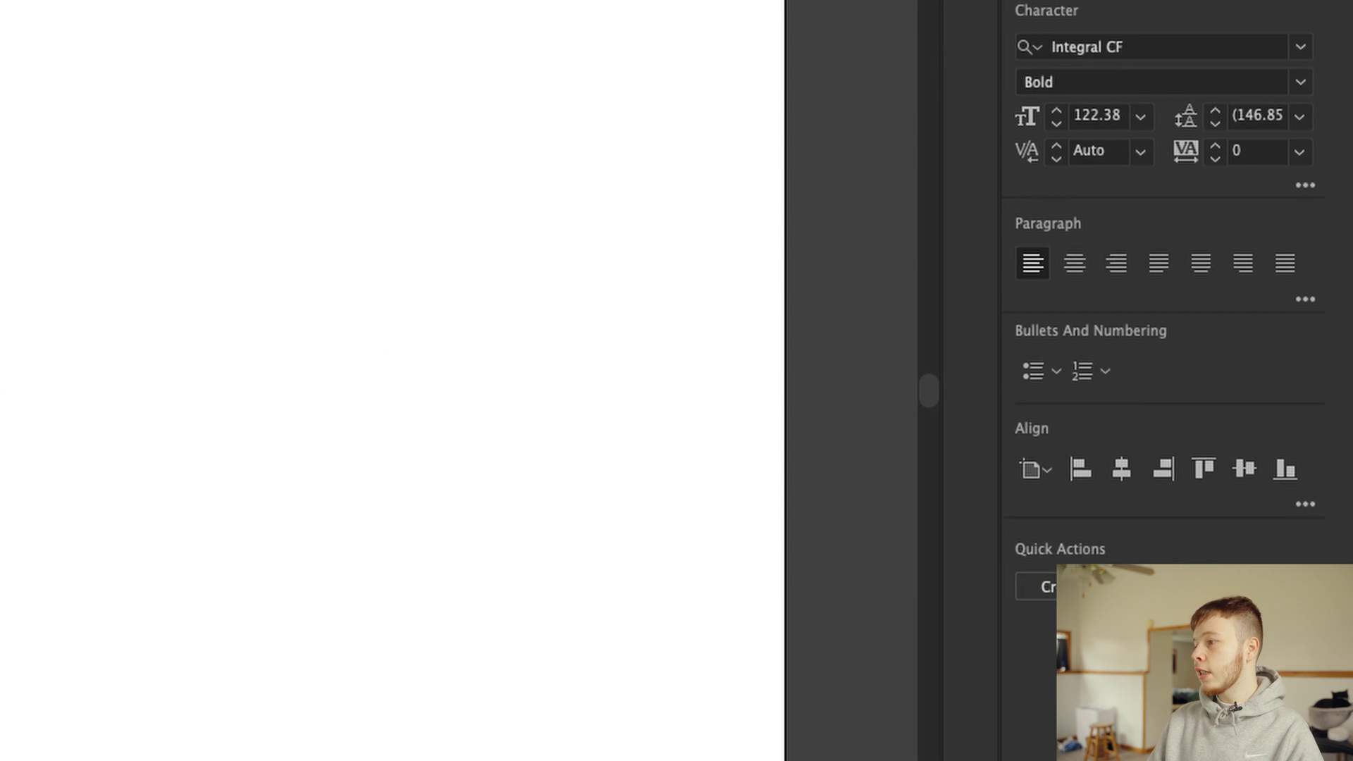
click(1075, 263)
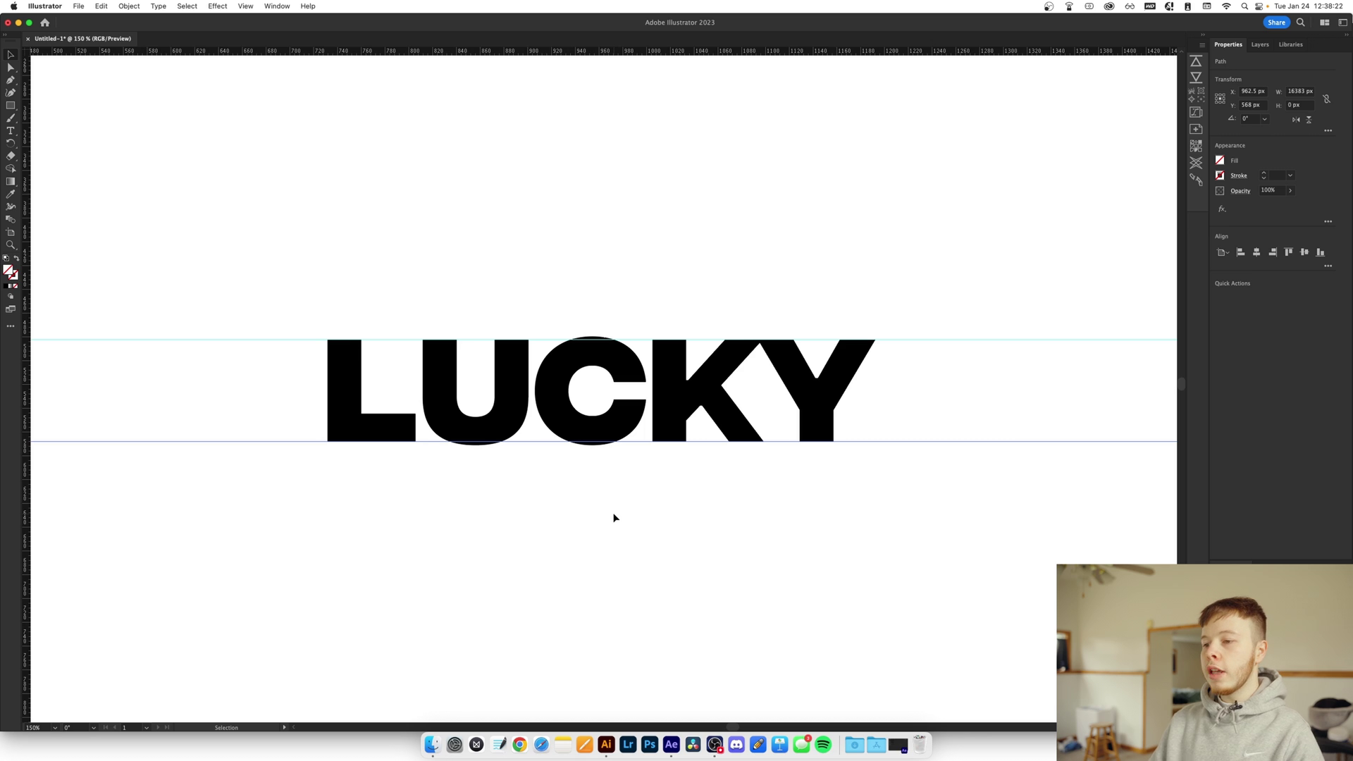
Make four vertically stacked copies of the LUCKY text below the original and move the copies above it
scroll(616, 506, down, 5)
scroll(606, 487, down, 1)
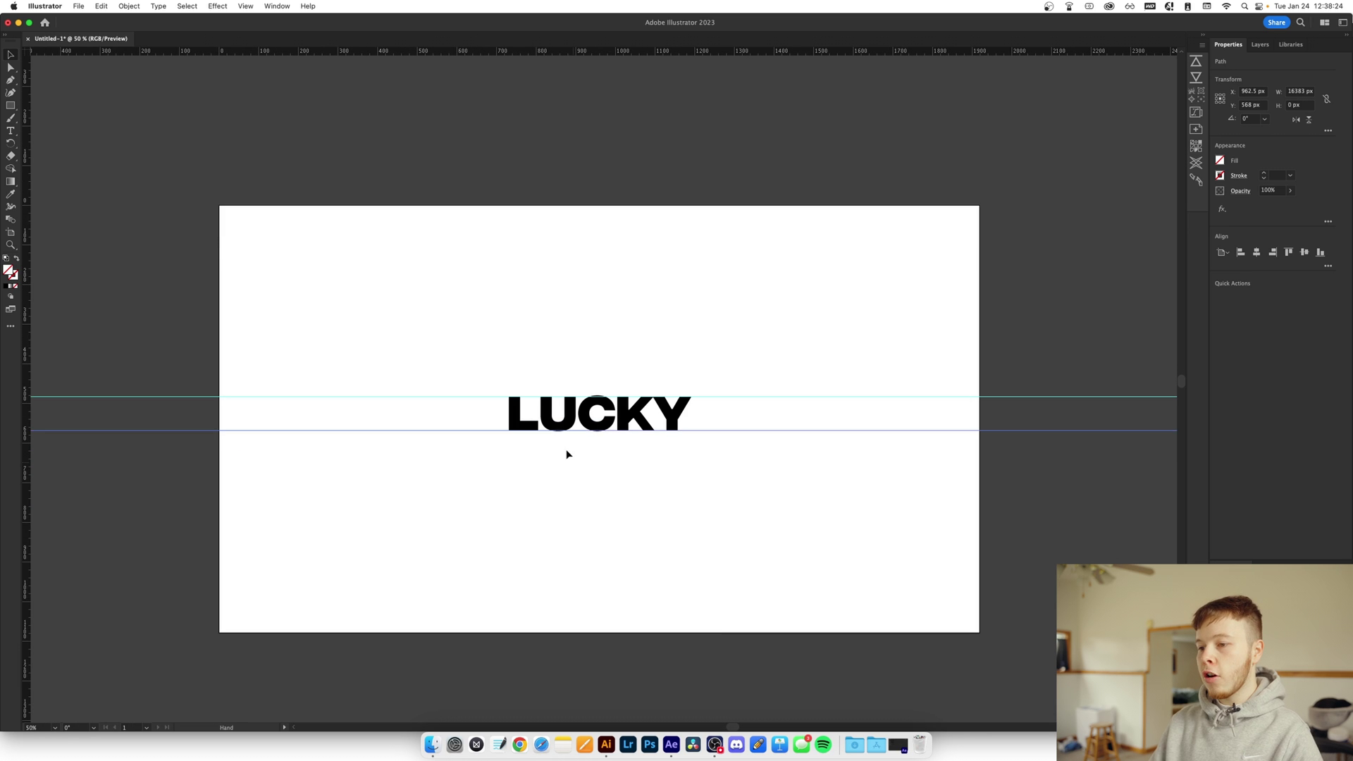
drag(566, 428, 568, 477)
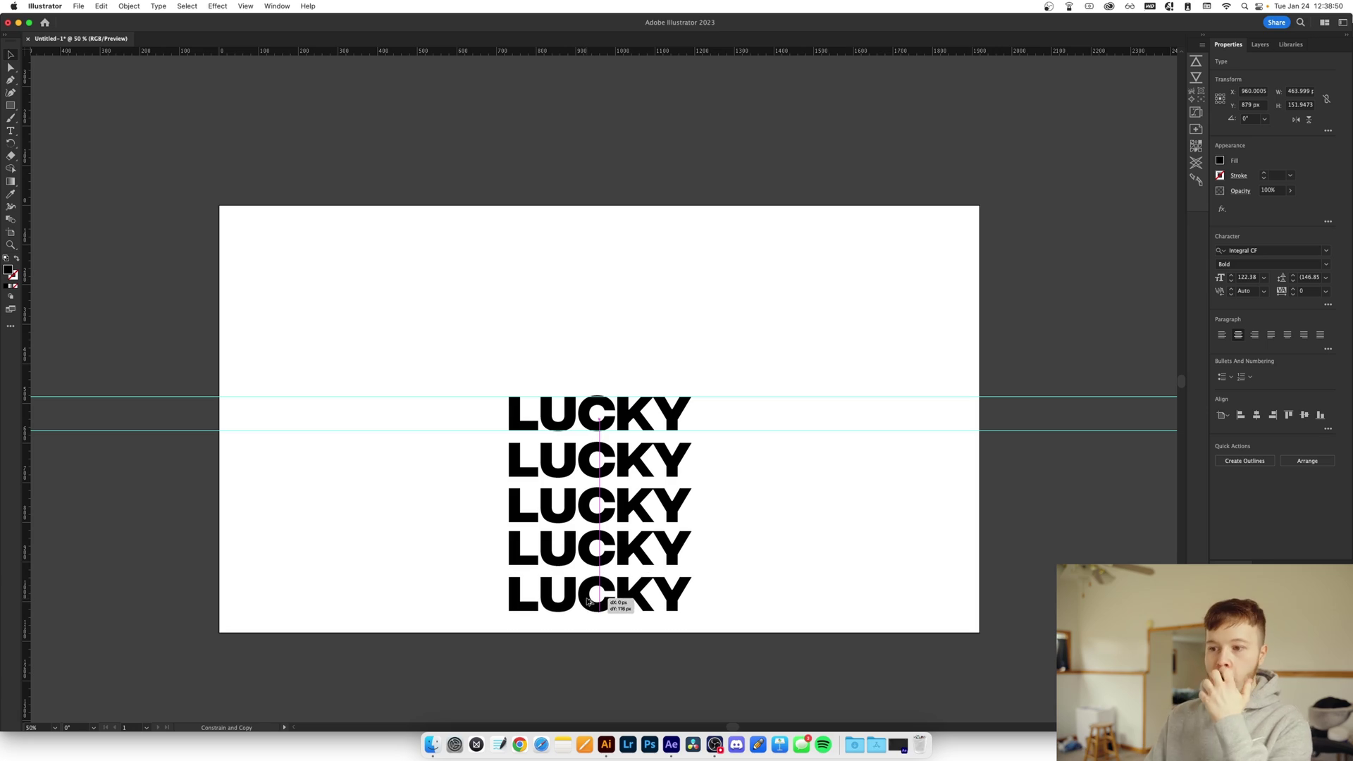
click(619, 604)
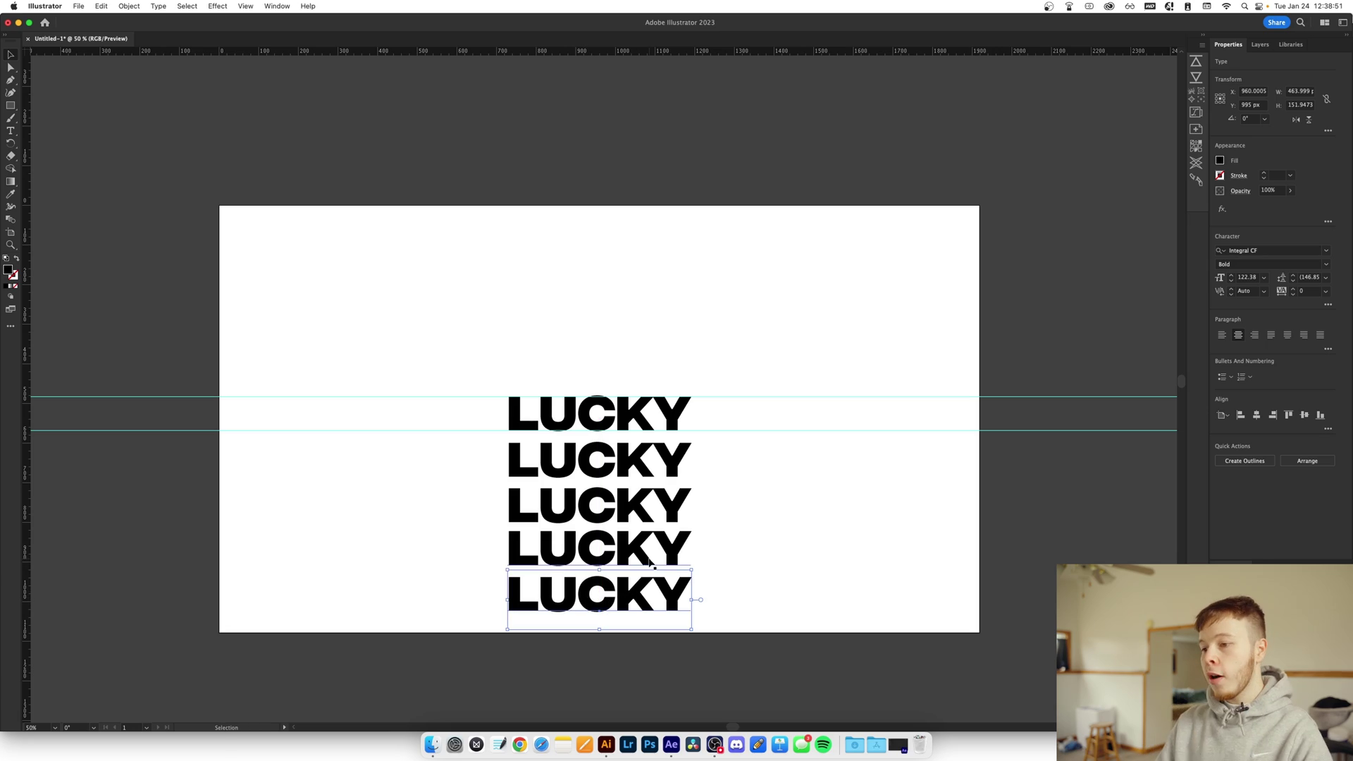
drag(724, 613, 499, 238)
click(718, 280)
Set the font of the LUCKY copy directly above the original to Stussy Script Regular
click(608, 379)
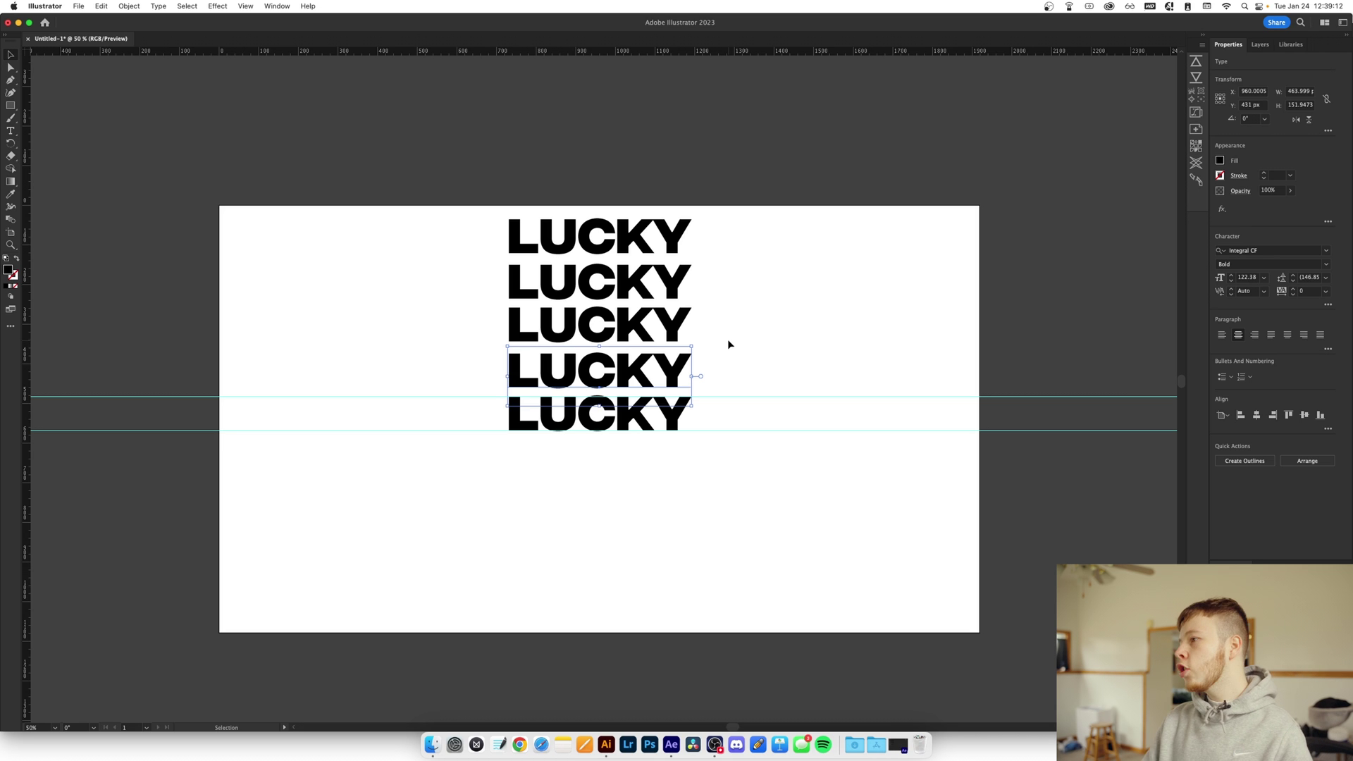
click(1329, 256)
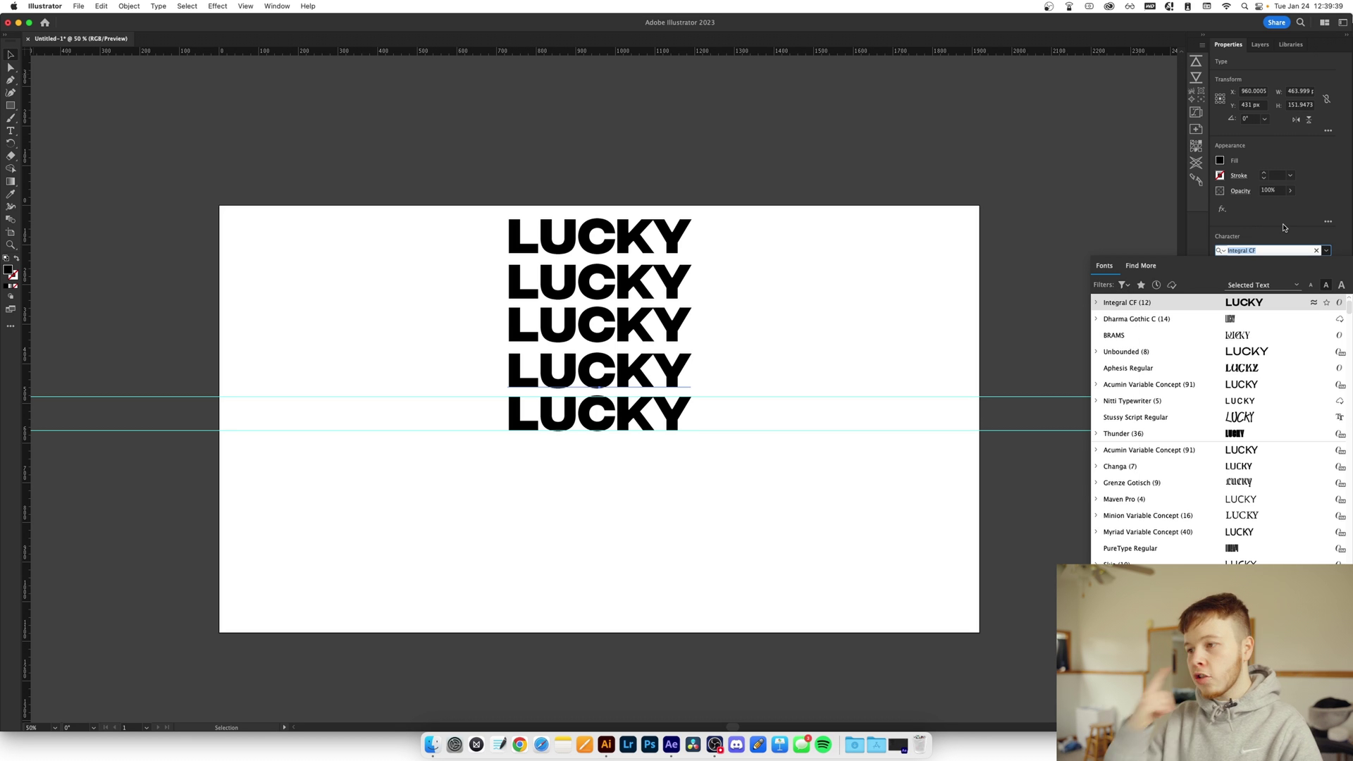
text(STUSS)
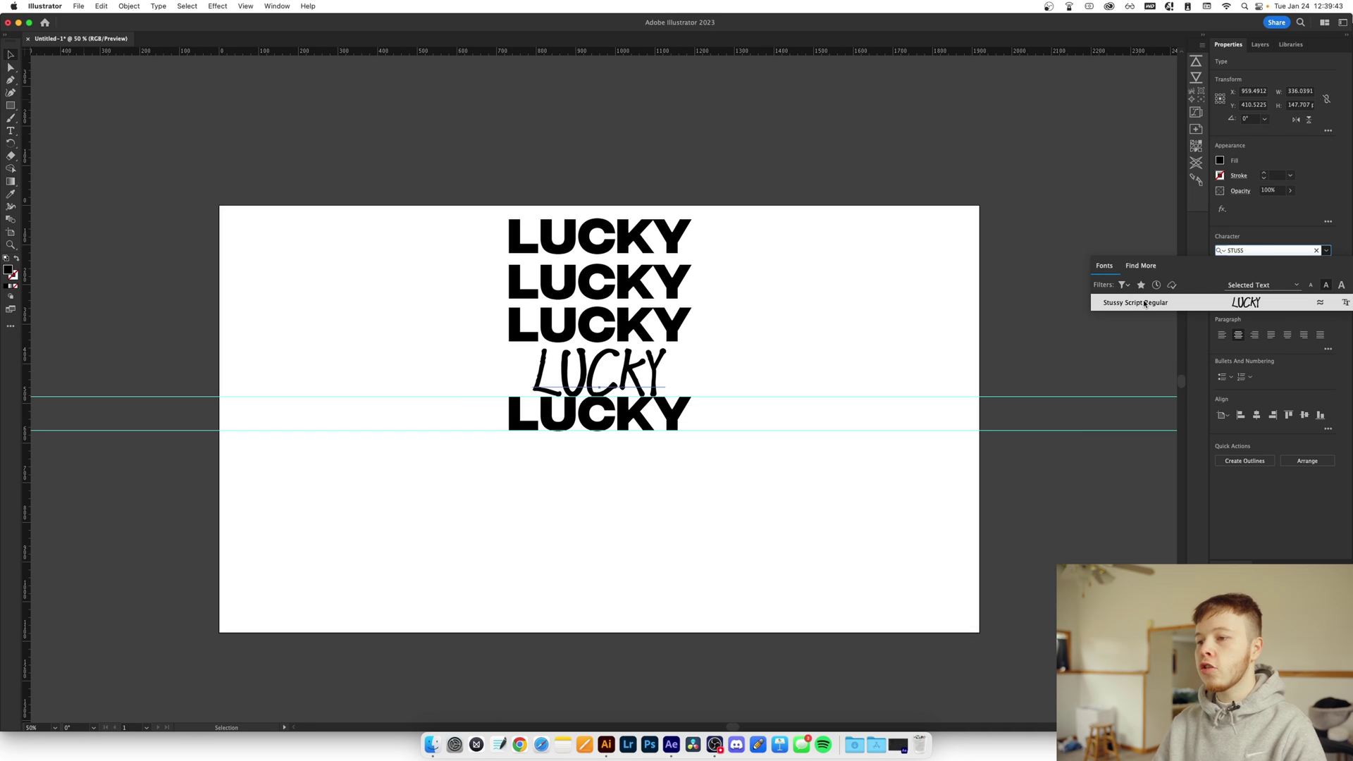
key(Return)
click(811, 353)
Set the font of the third LUCKY row from the top to BRAMS
click(620, 323)
click(1242, 250)
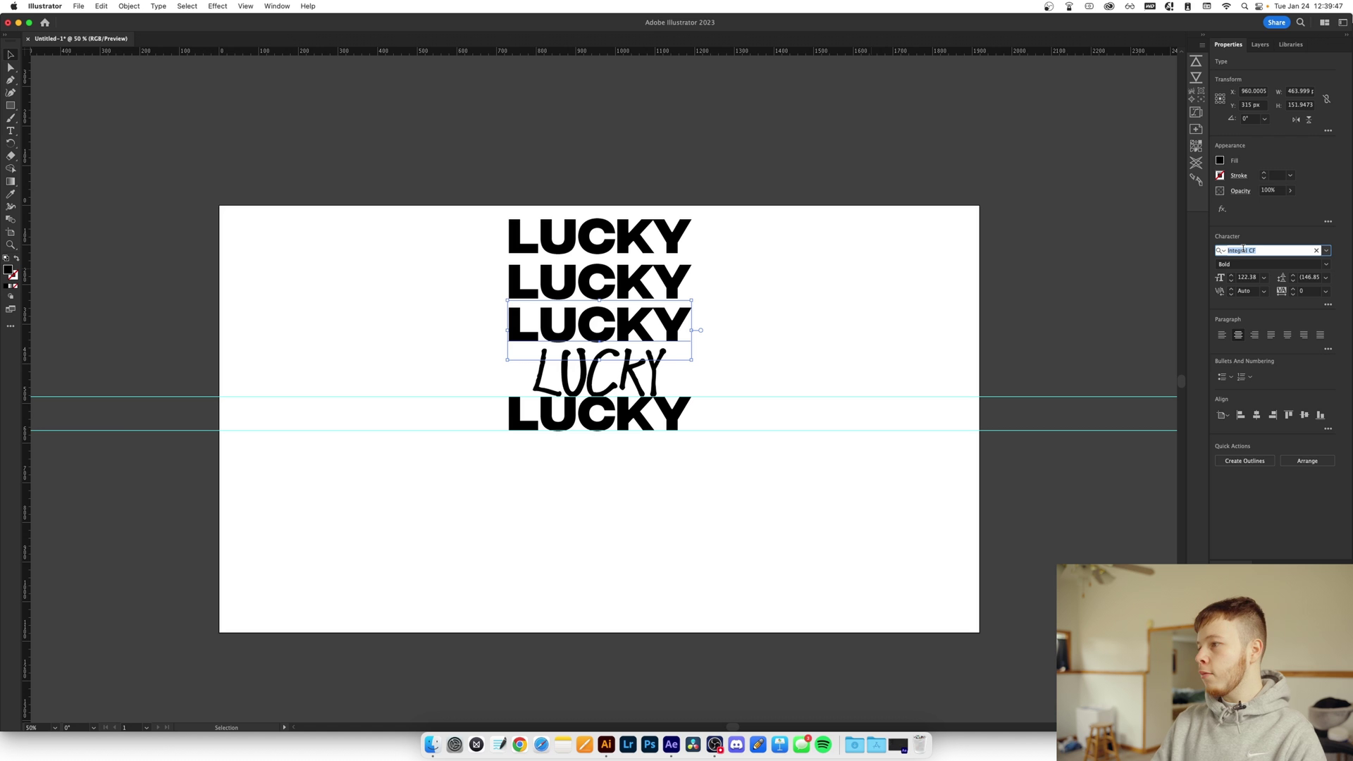
text(brams)
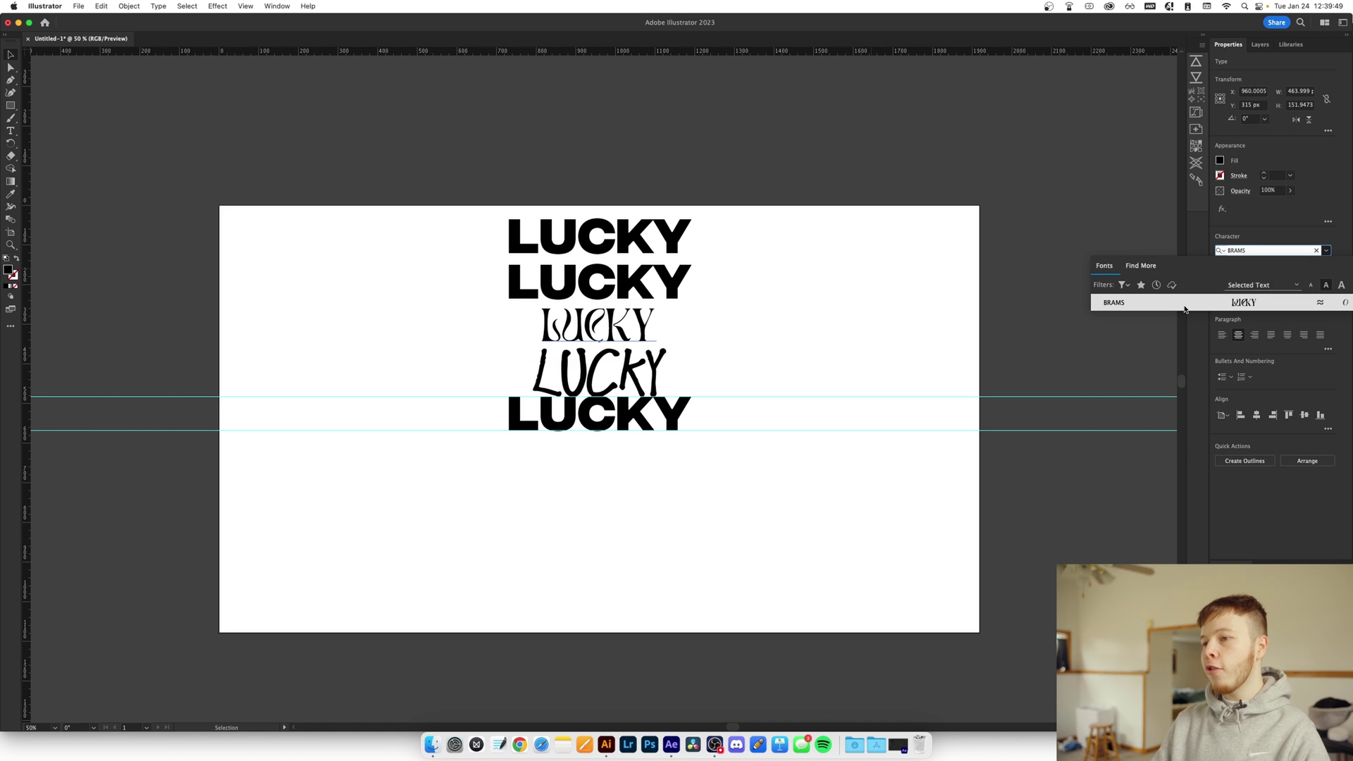
key(Return)
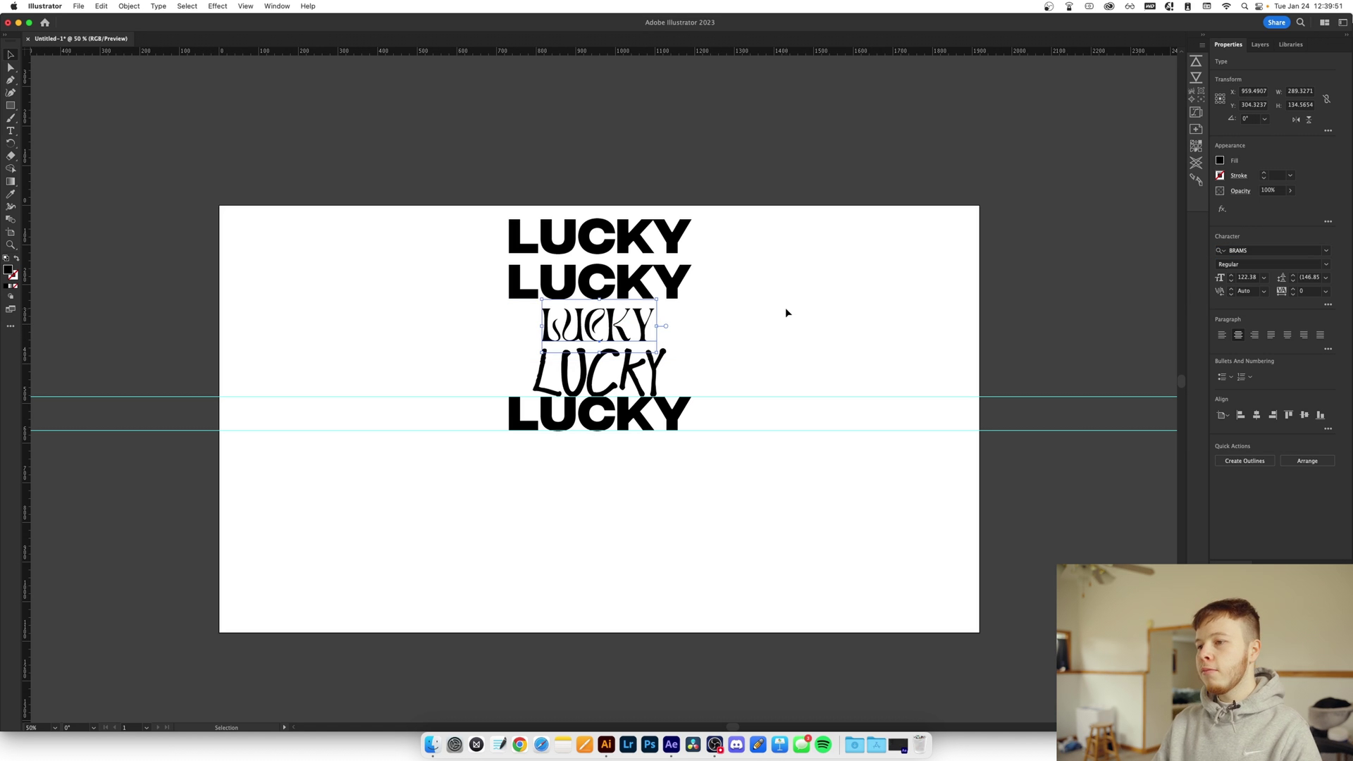
Set the font of the second LUCKY row from the top to Ryomen Regular
click(656, 292)
click(1278, 250)
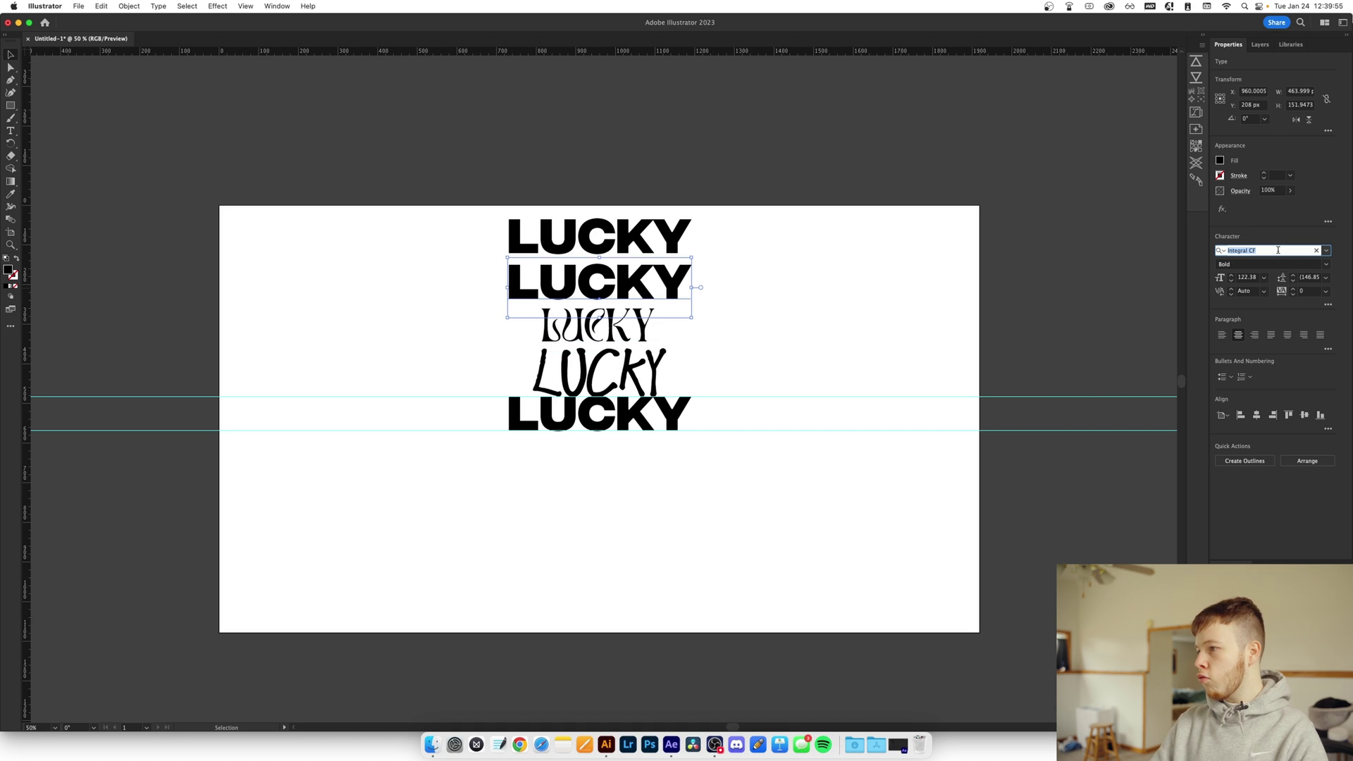
text(RY)
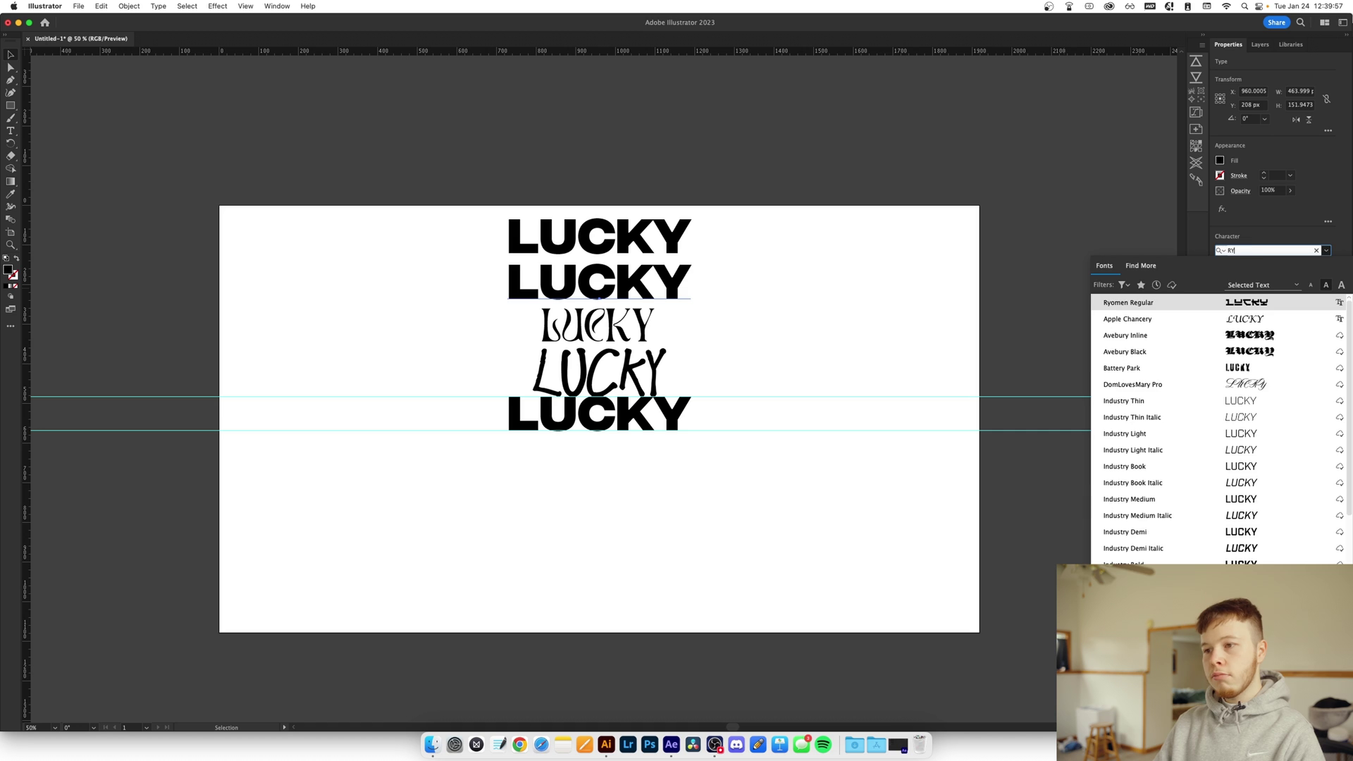
key(Return)
click(856, 282)
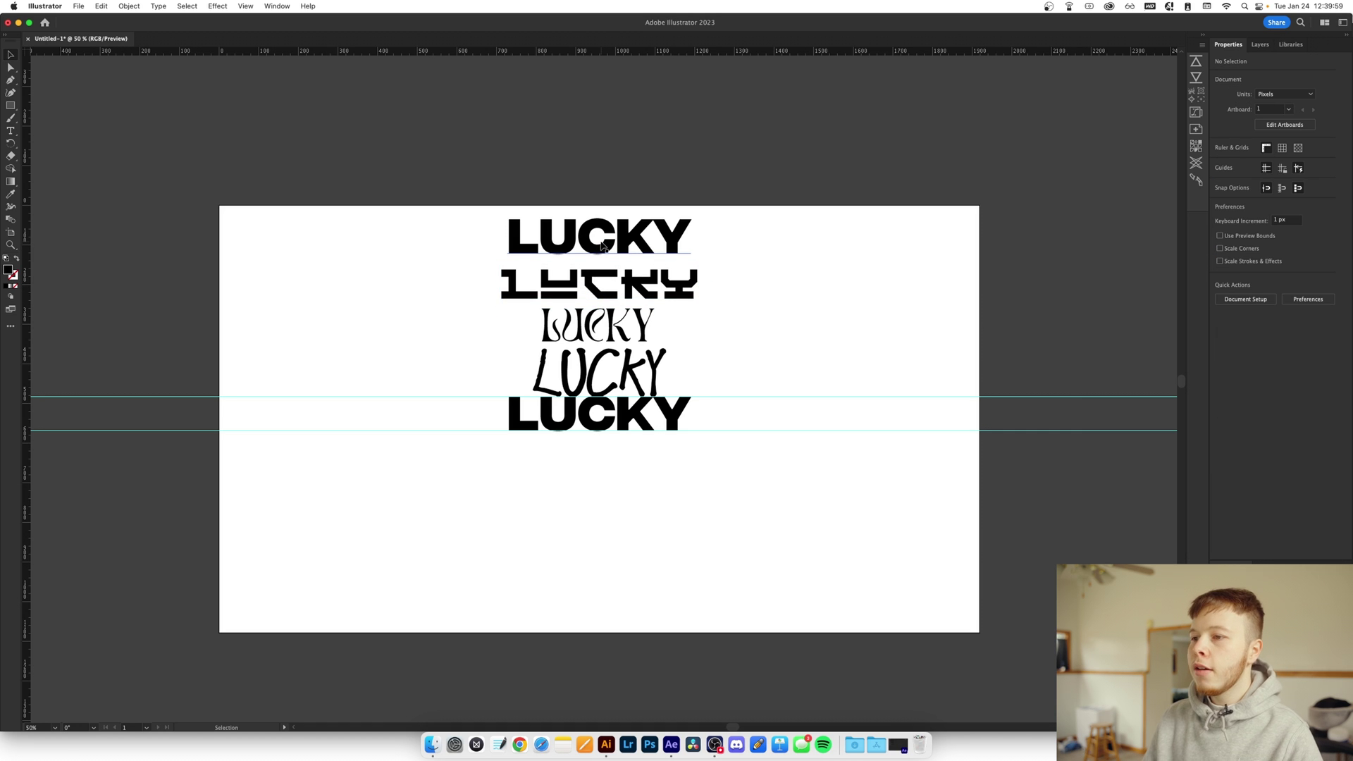
Set the font of the topmost LUCKY row to SK Pupok Solid
click(602, 245)
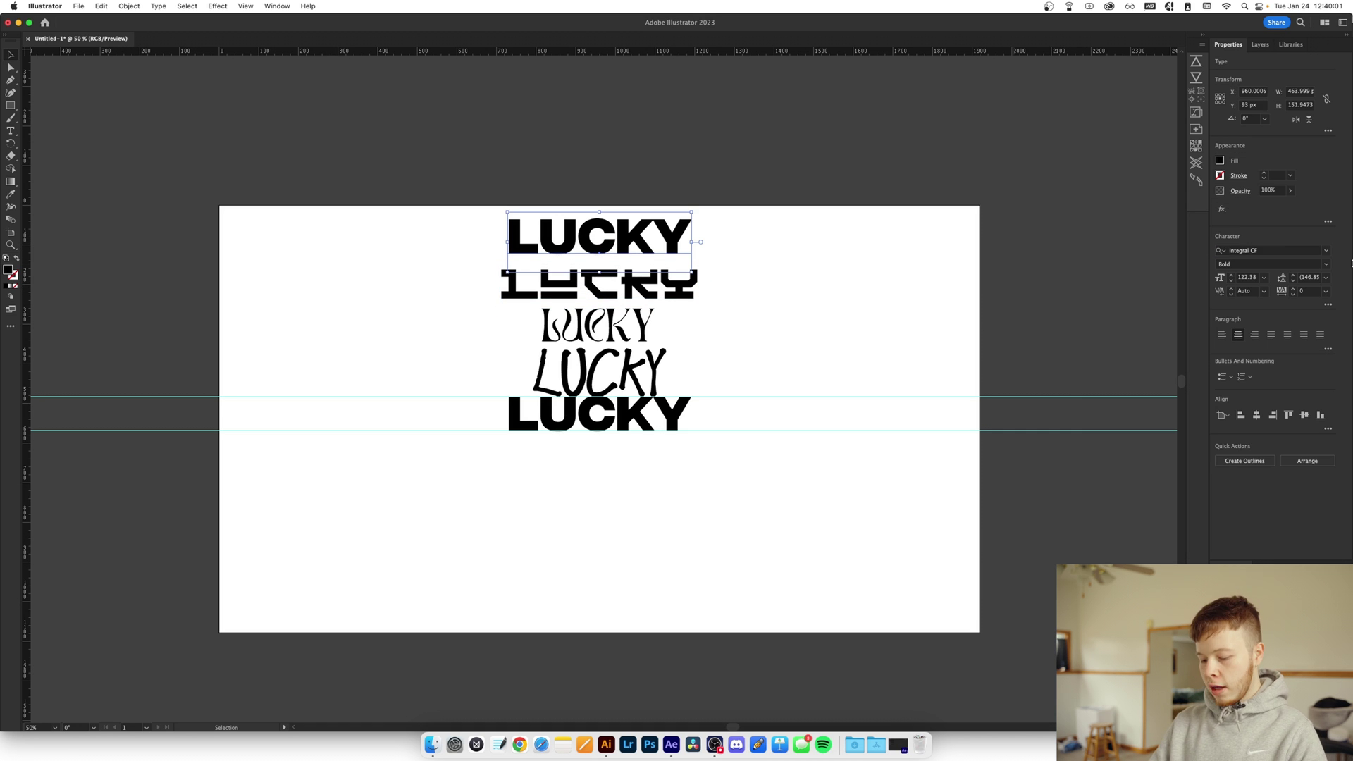
click(1268, 252)
text(SK PO)
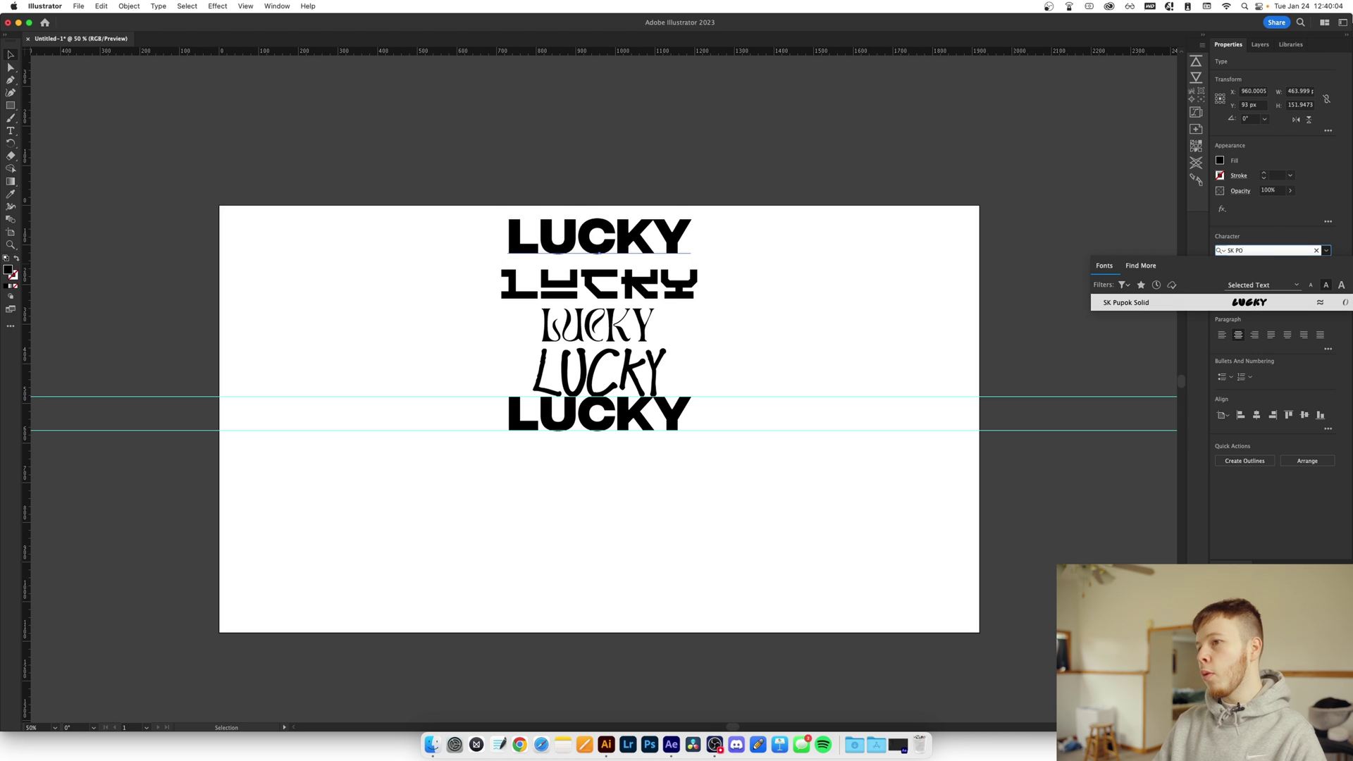
key(Return)
click(804, 270)
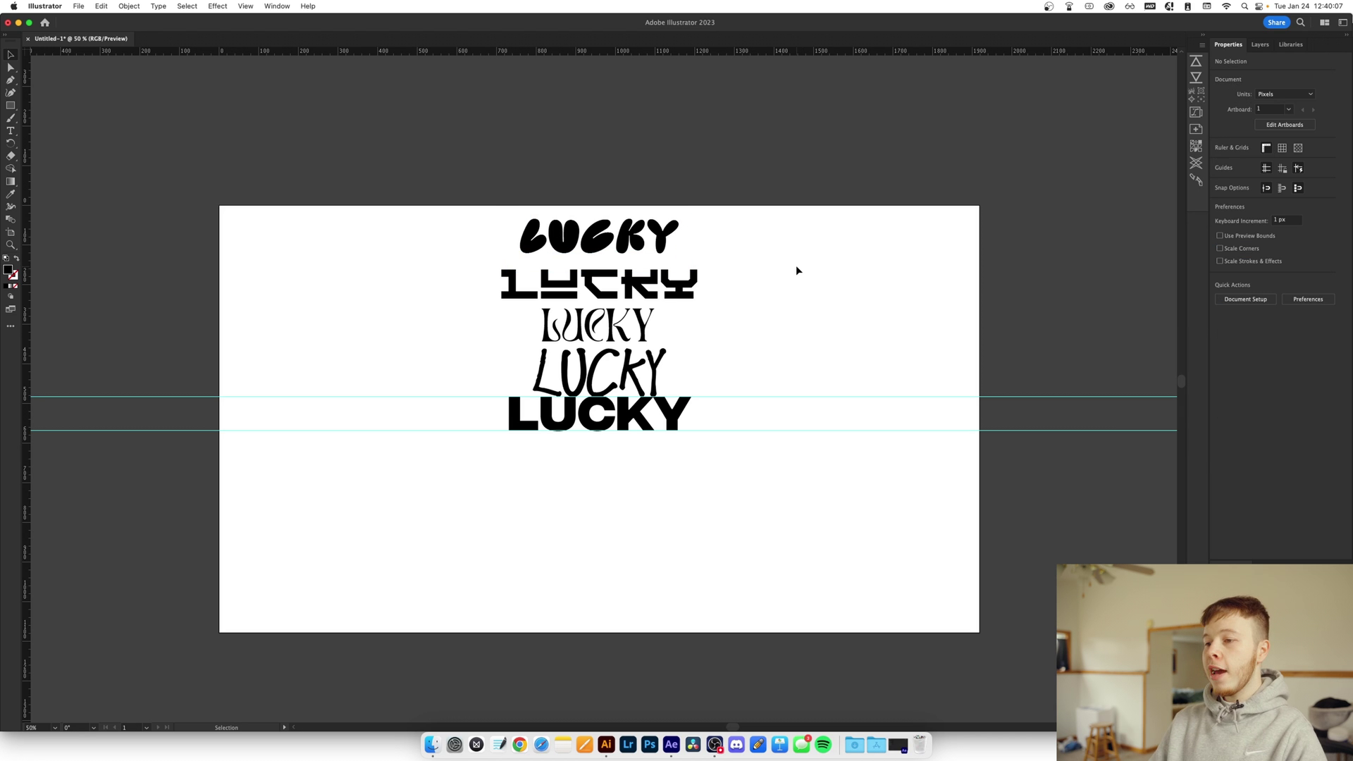
Move the four upper LUCKY rows up together by about 16 px, away from the Integral CF row
drag(690, 372, 420, 237)
key(shift+Up)
key(shift+Up)
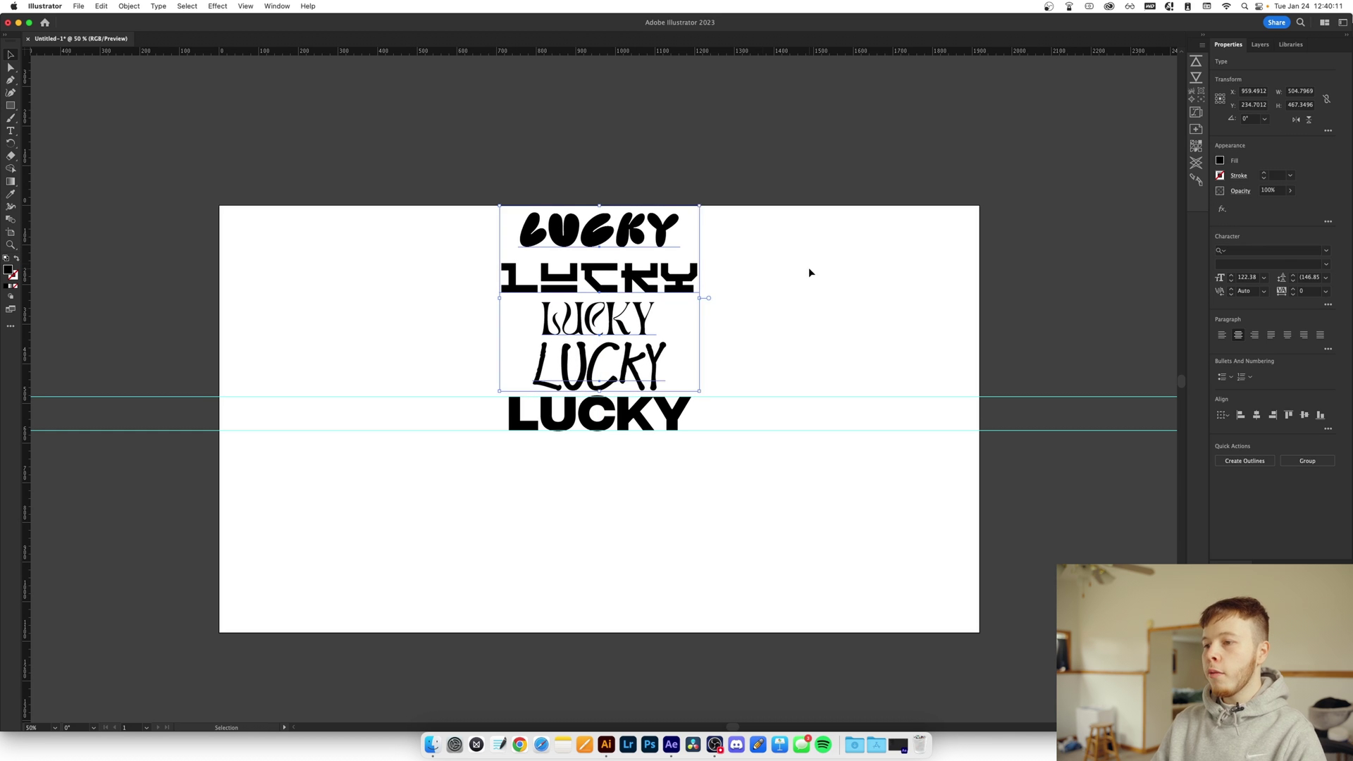
click(796, 310)
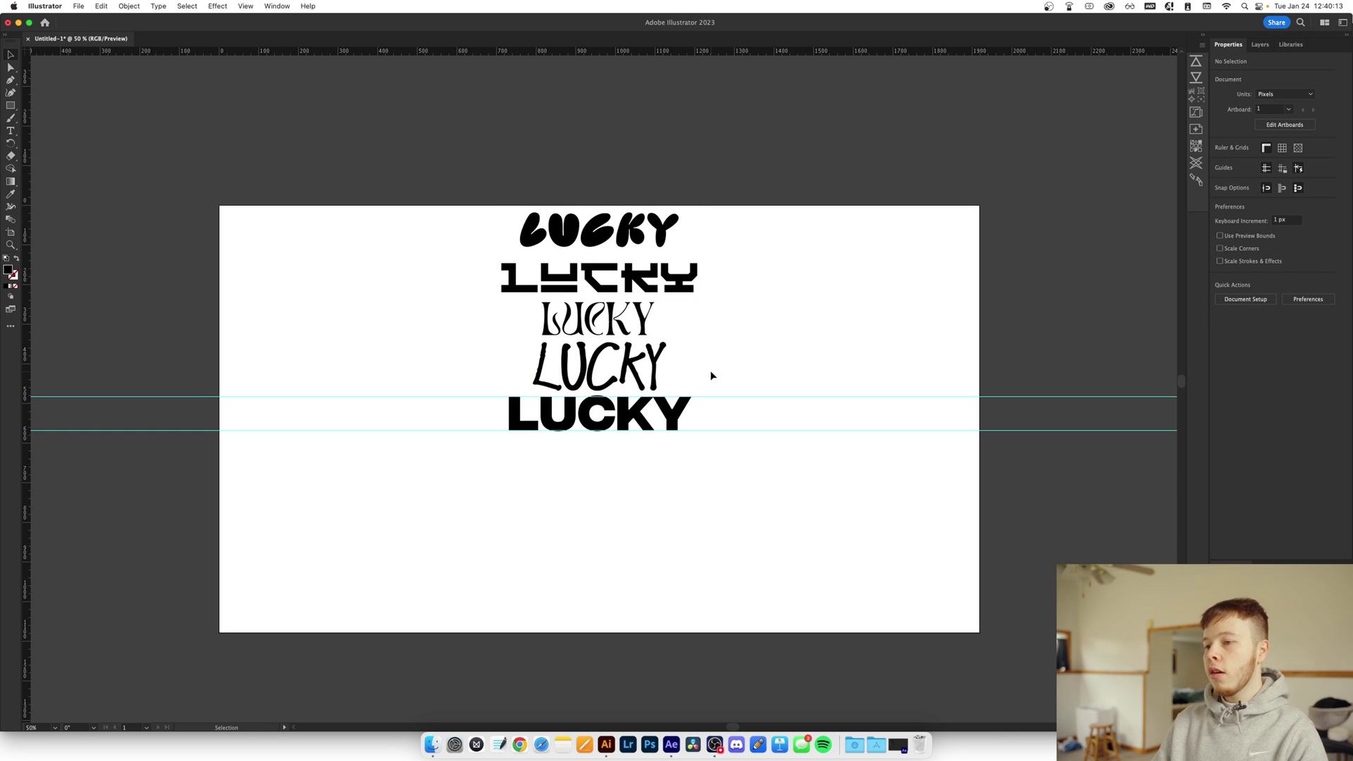
Convert the Stussy Script LUCKY row to outlines
click(620, 370)
right_click(622, 369)
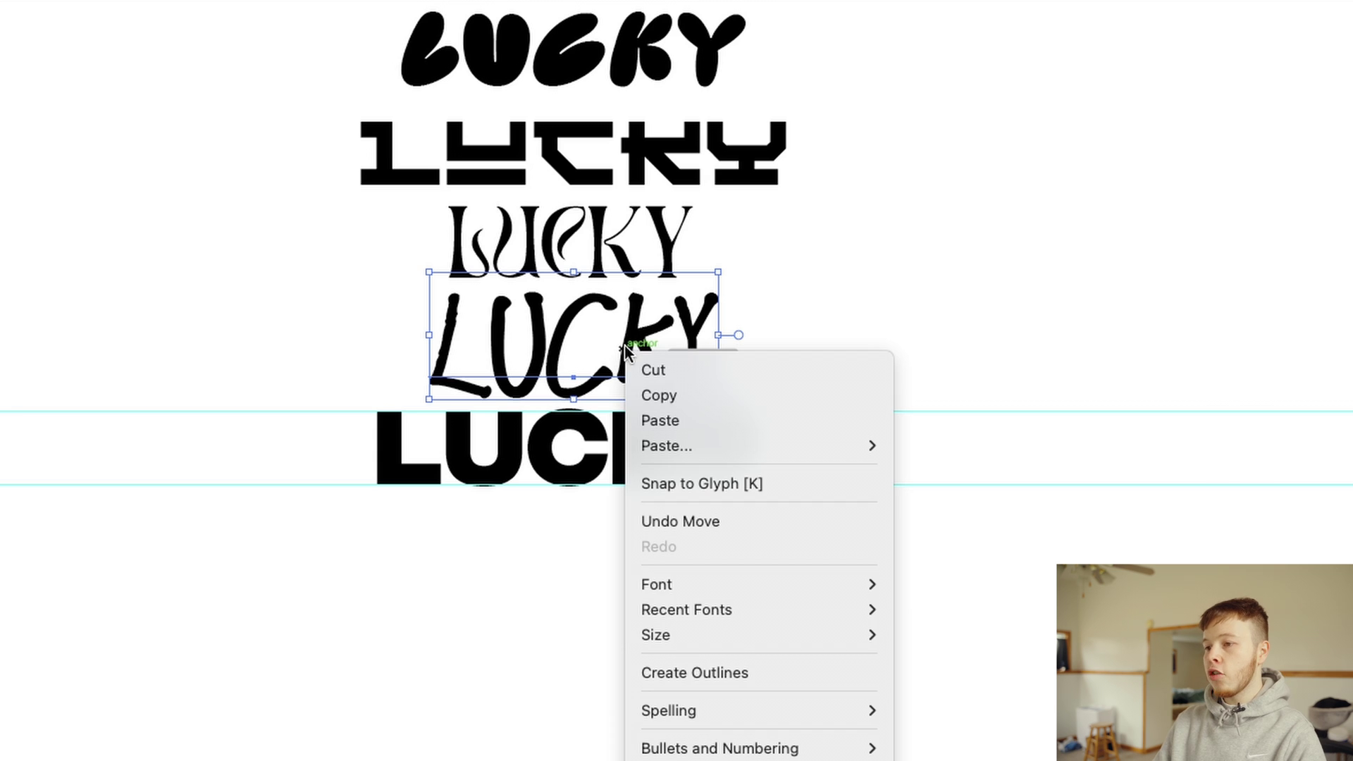
click(733, 672)
click(920, 313)
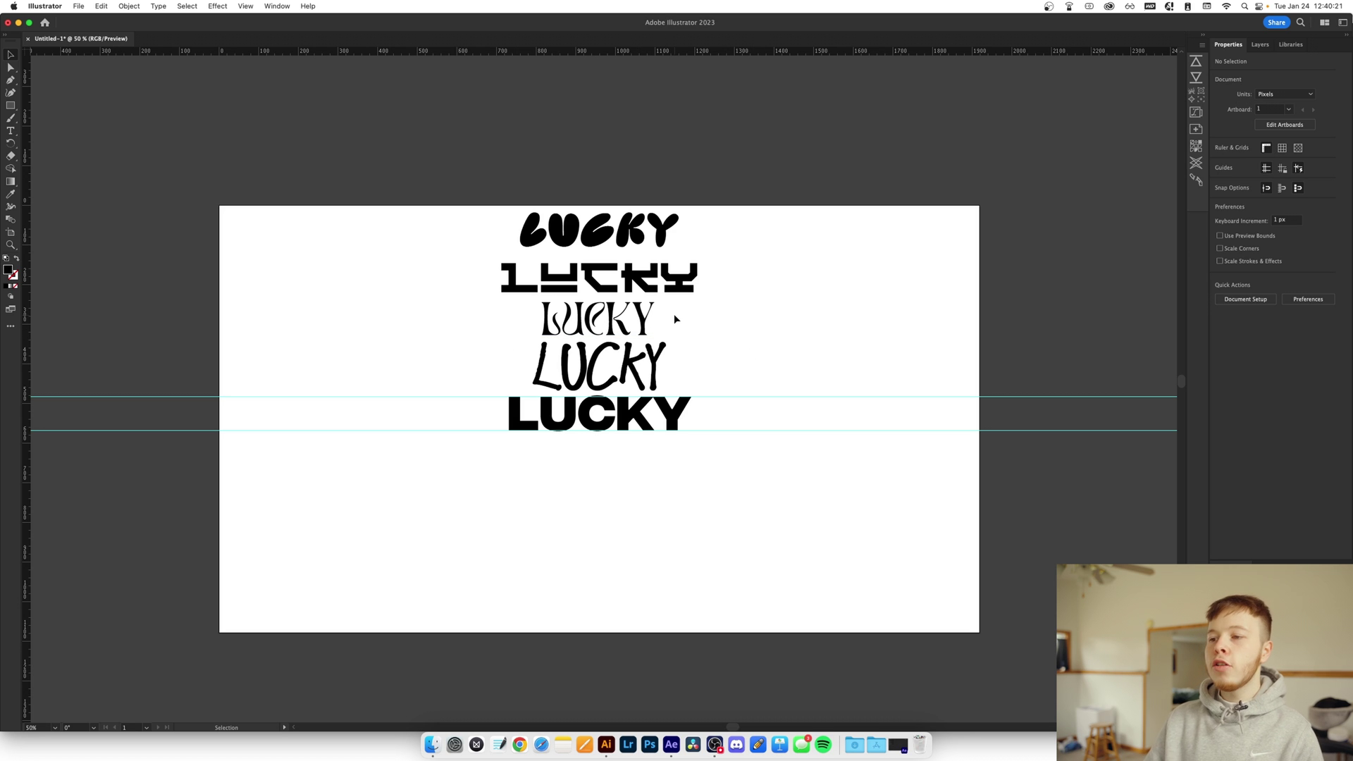
drag(534, 386, 535, 386)
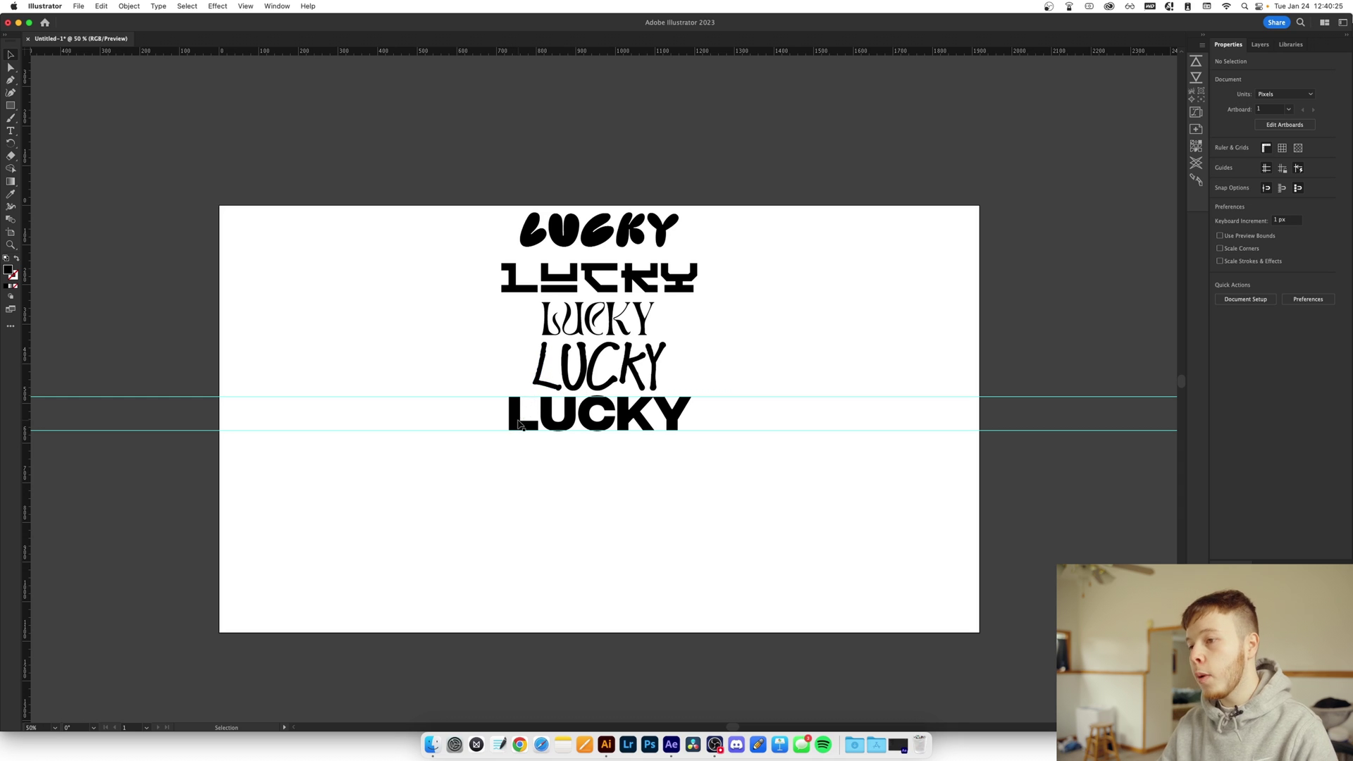
Convert the BRAMS LUCKY row to outlines and select the Ryomen row above it
click(646, 322)
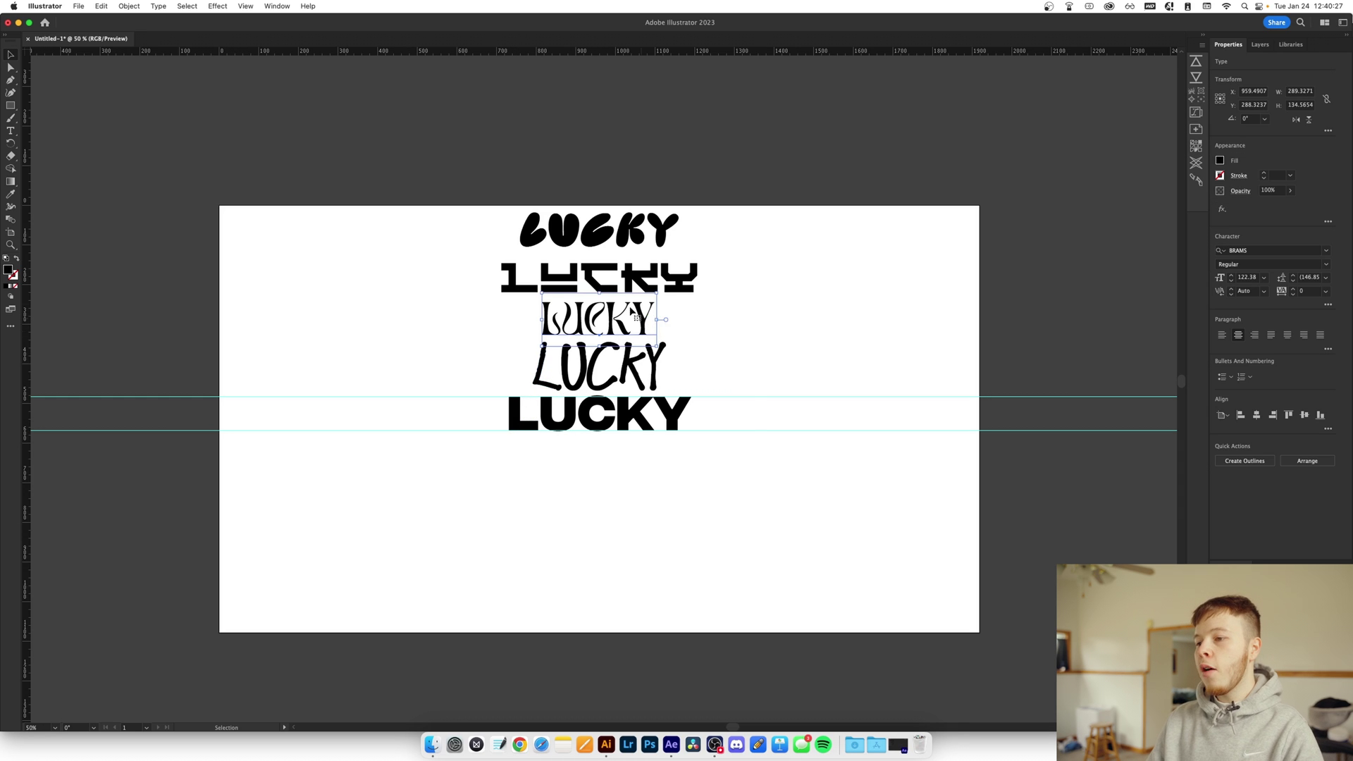
right_click(630, 308)
click(765, 363)
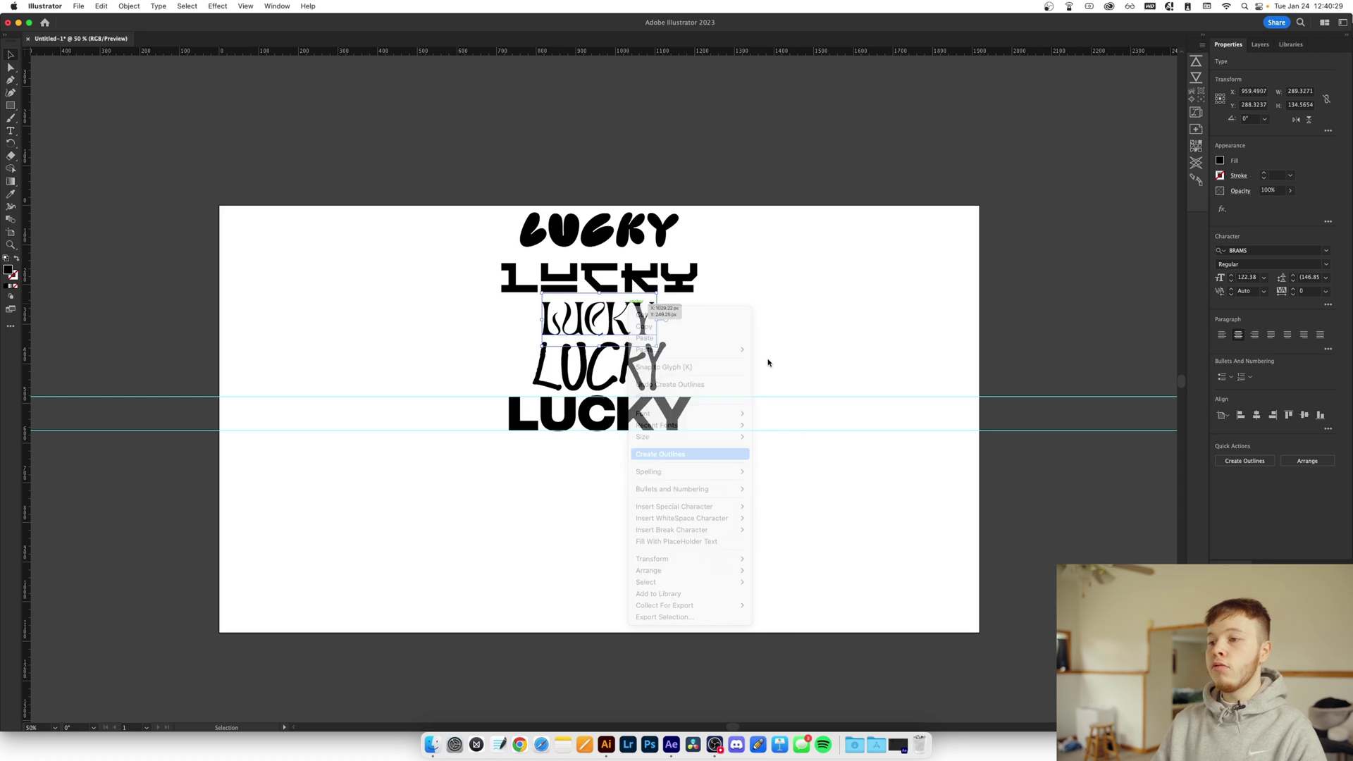
click(762, 354)
click(628, 279)
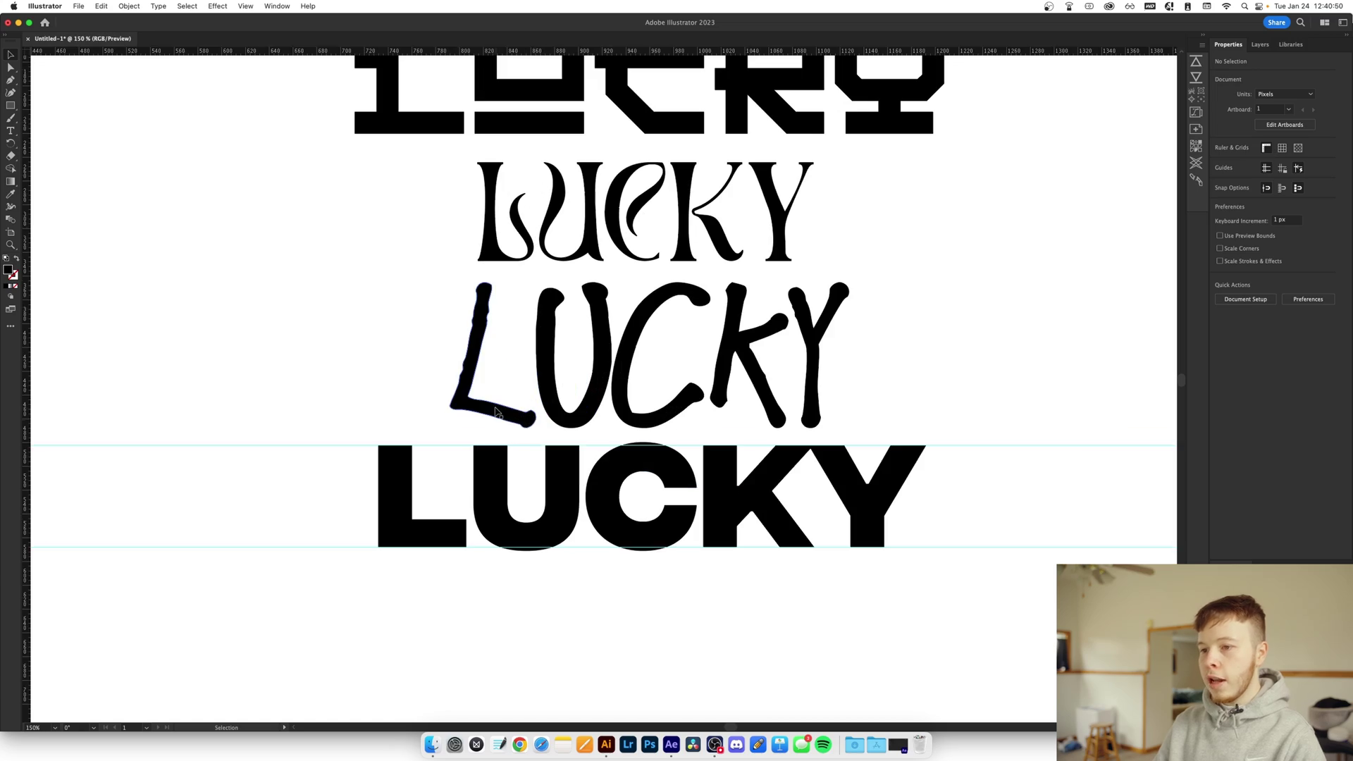
Move the Stussy Script LUCKY row over the Integral CF row's left edge and spread its letters above the matching bottom letters
drag(497, 415, 444, 402)
click(331, 372)
key(a)
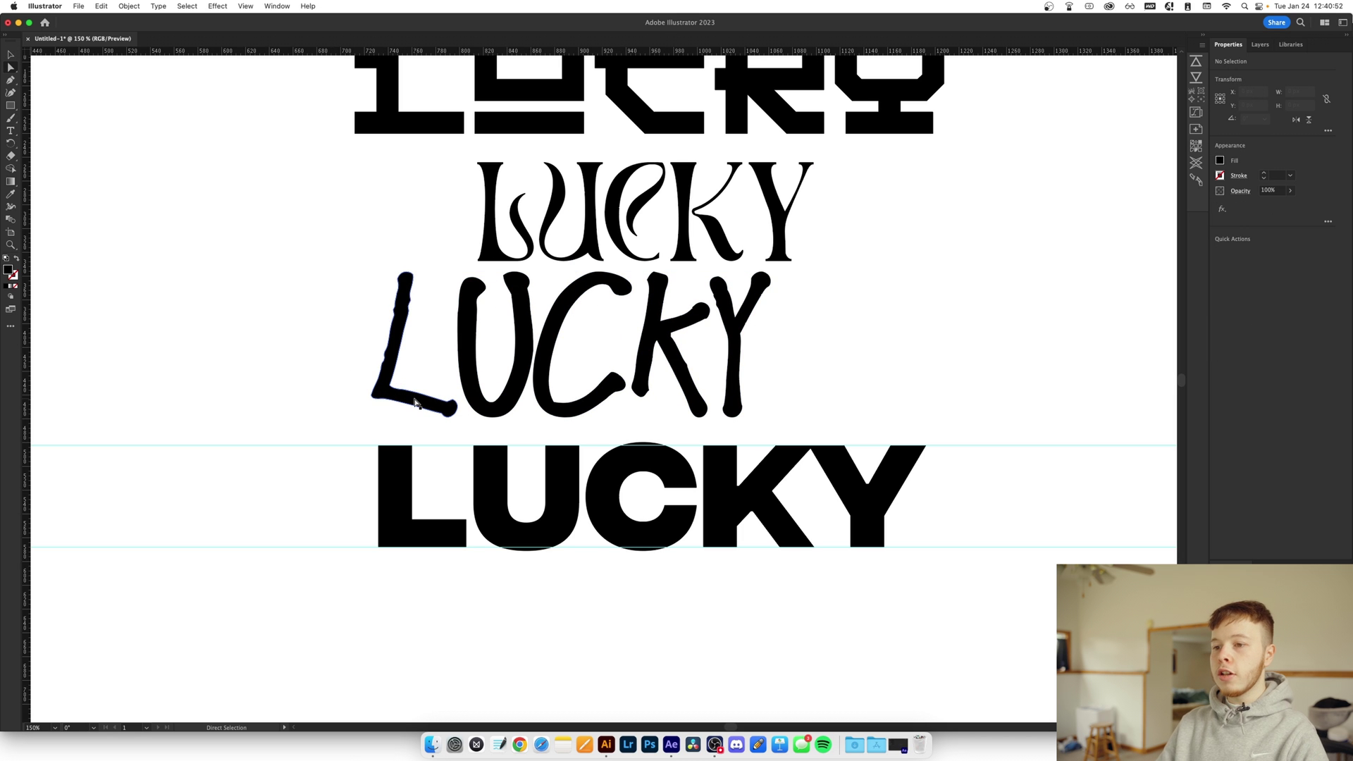
drag(415, 403, 406, 404)
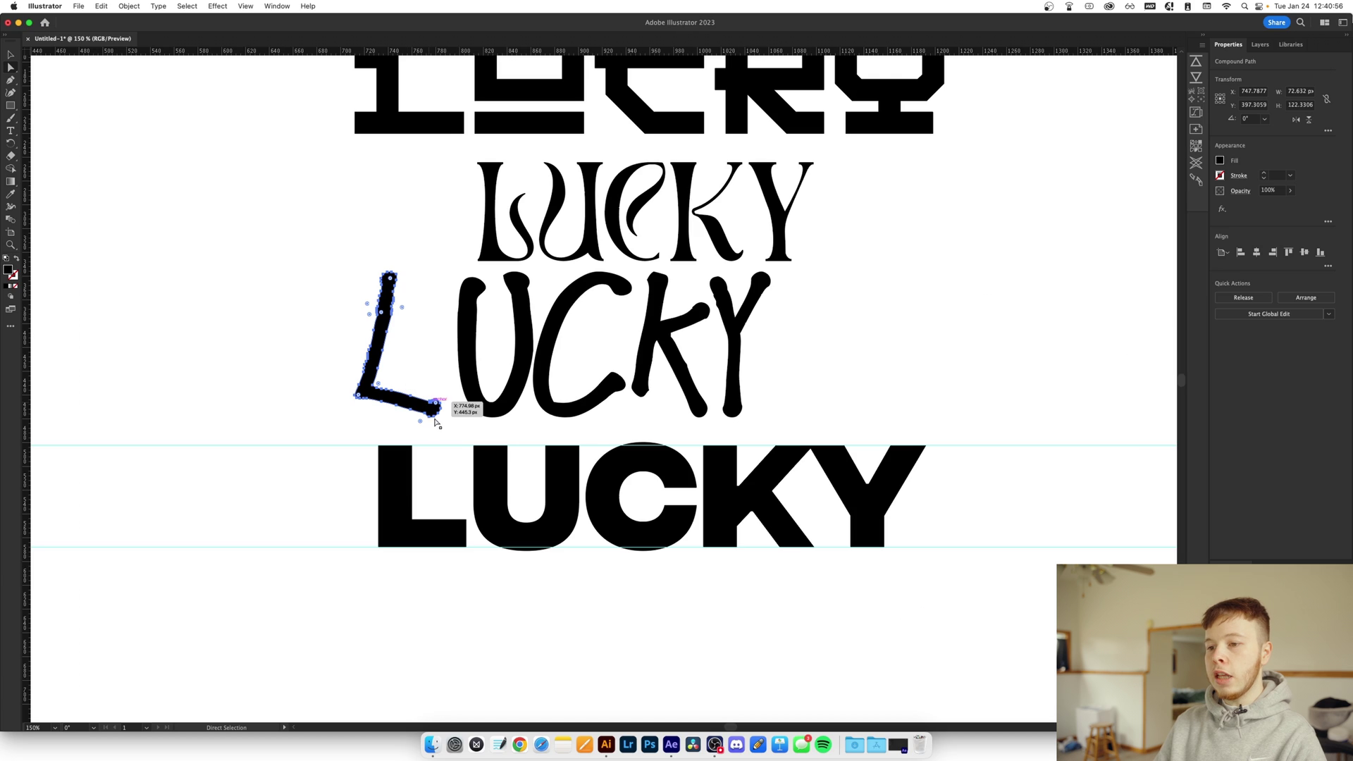
drag(403, 400, 422, 426)
mouse_move(735, 377)
mouse_down()
mouse_move(883, 375)
mouse_move(876, 404)
mouse_up()
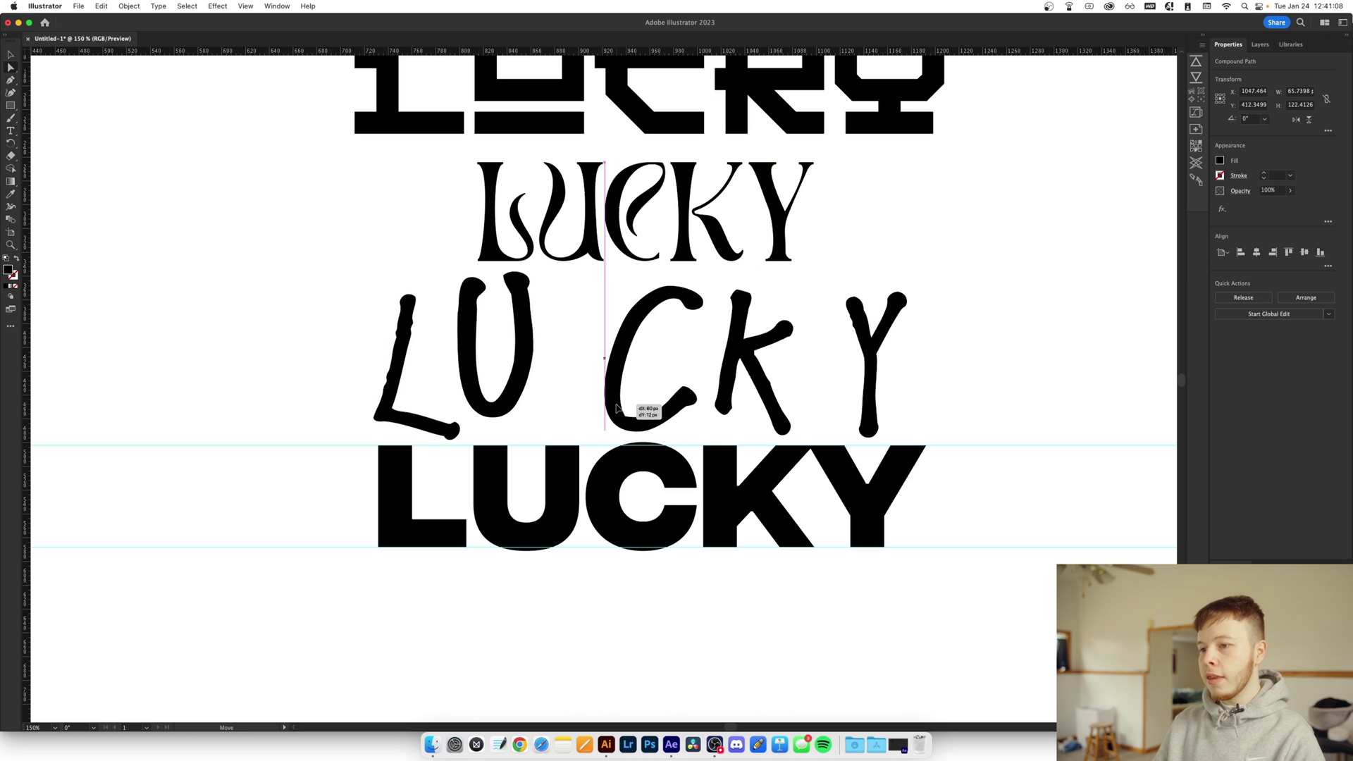
click(494, 412)
drag(493, 412, 528, 425)
Spread the BRAMS LUCKY letters apart so they line up with the letters of the rows below
scroll(634, 437, up, 3)
scroll(635, 437, right, 2)
drag(693, 447, 695, 447)
click(800, 362)
drag(801, 363, 800, 500)
drag(462, 465, 379, 465)
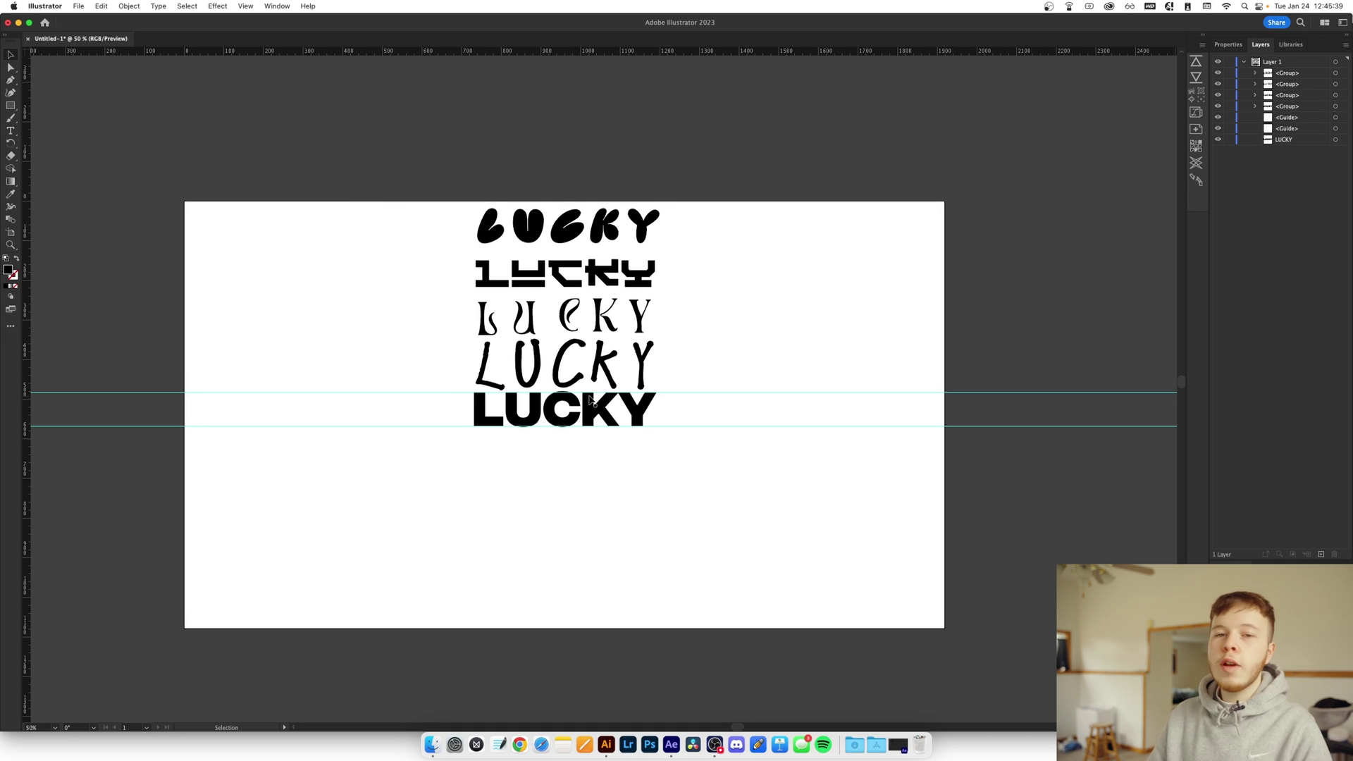
Ungroup the SK Pupok and Ryomen LUCKY rows into separate letters
key(super+equal)
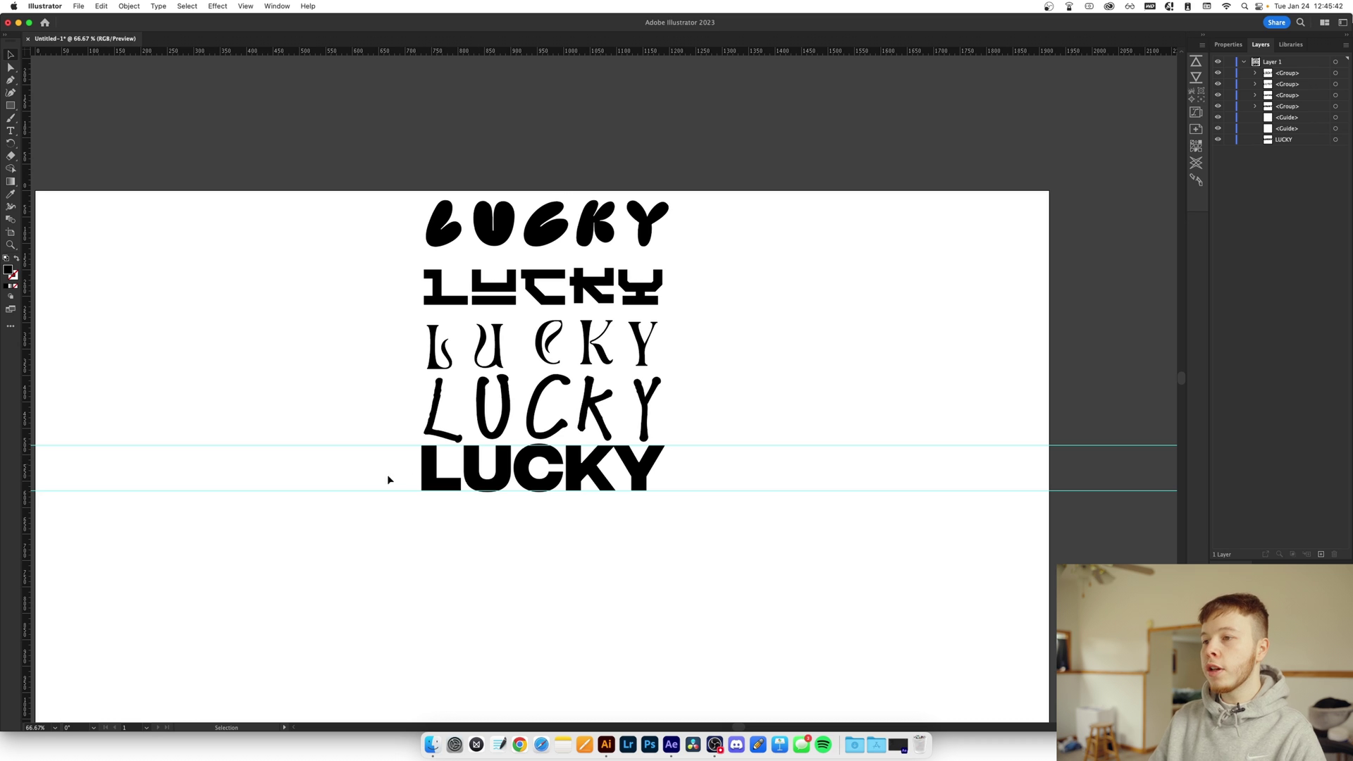
click(421, 193)
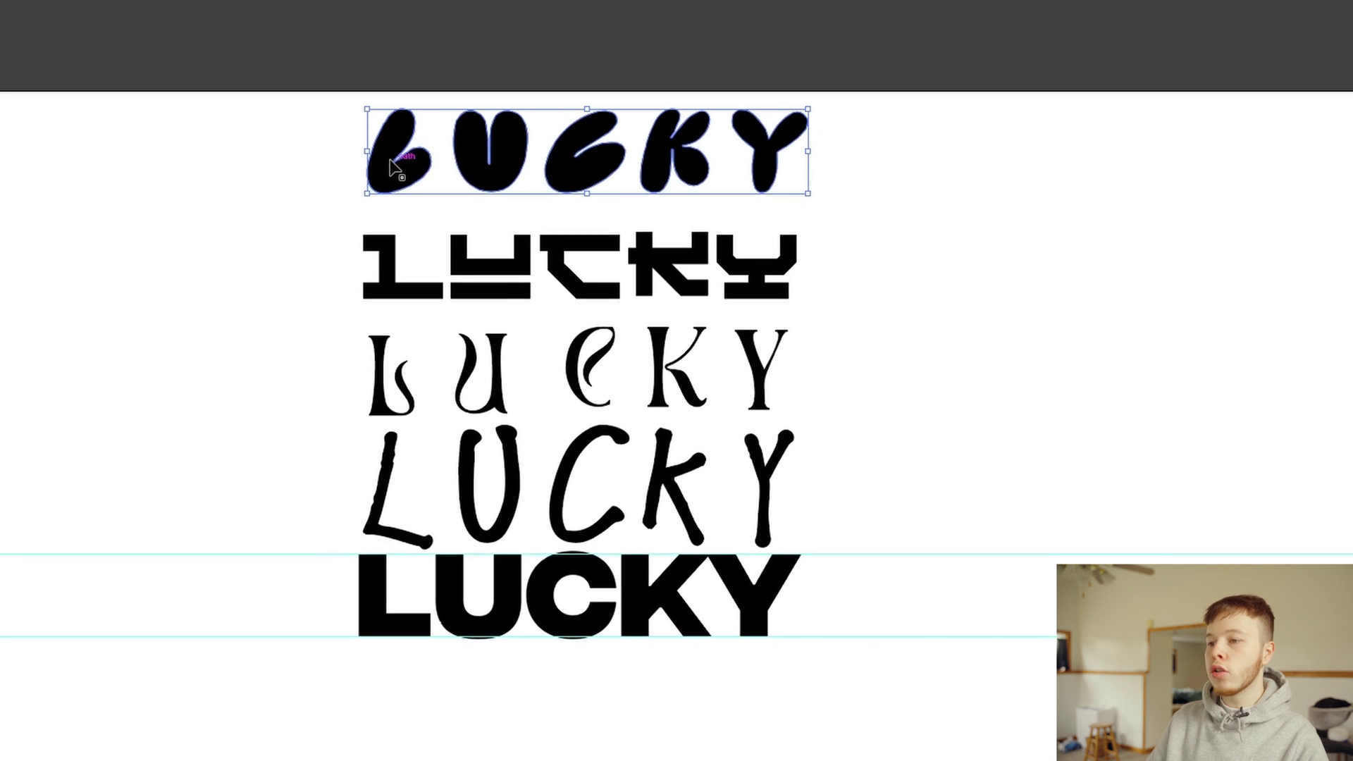
right_click(484, 197)
click(571, 452)
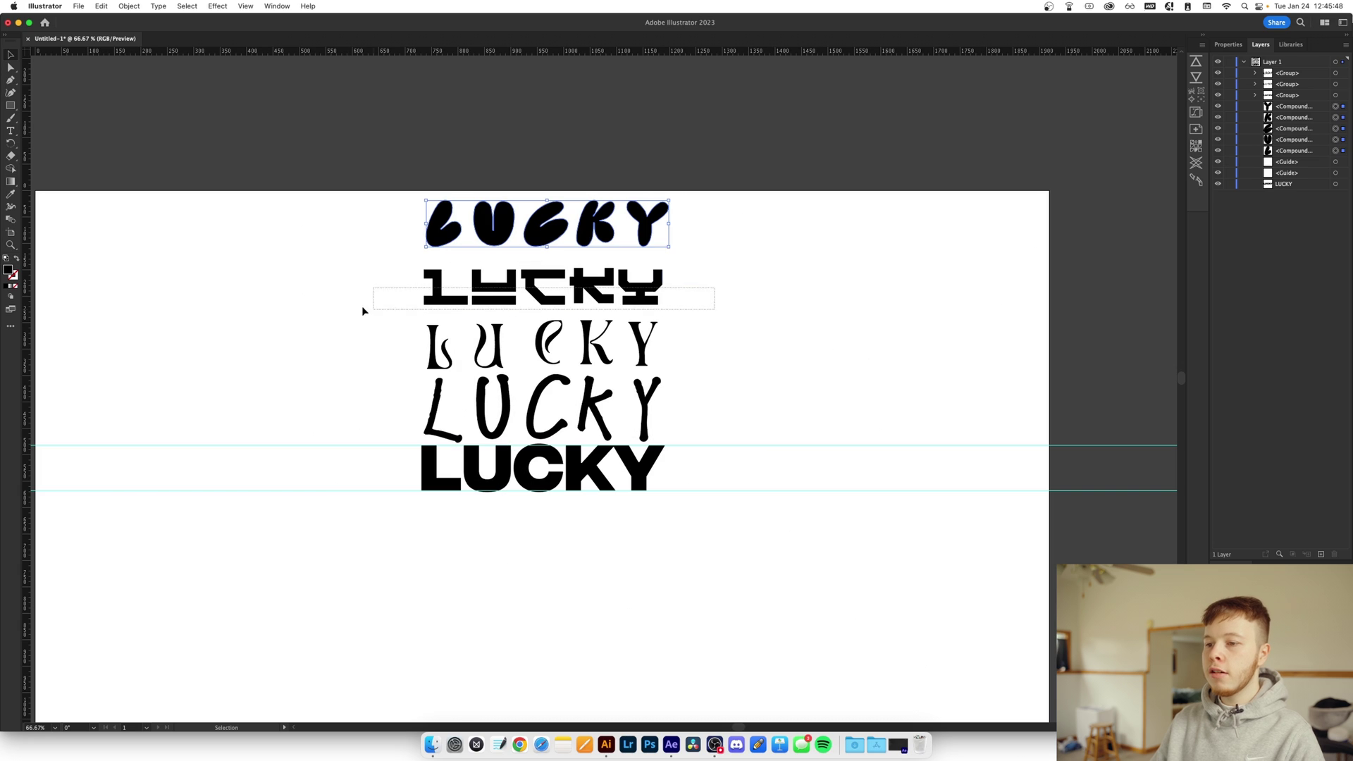
click(371, 275)
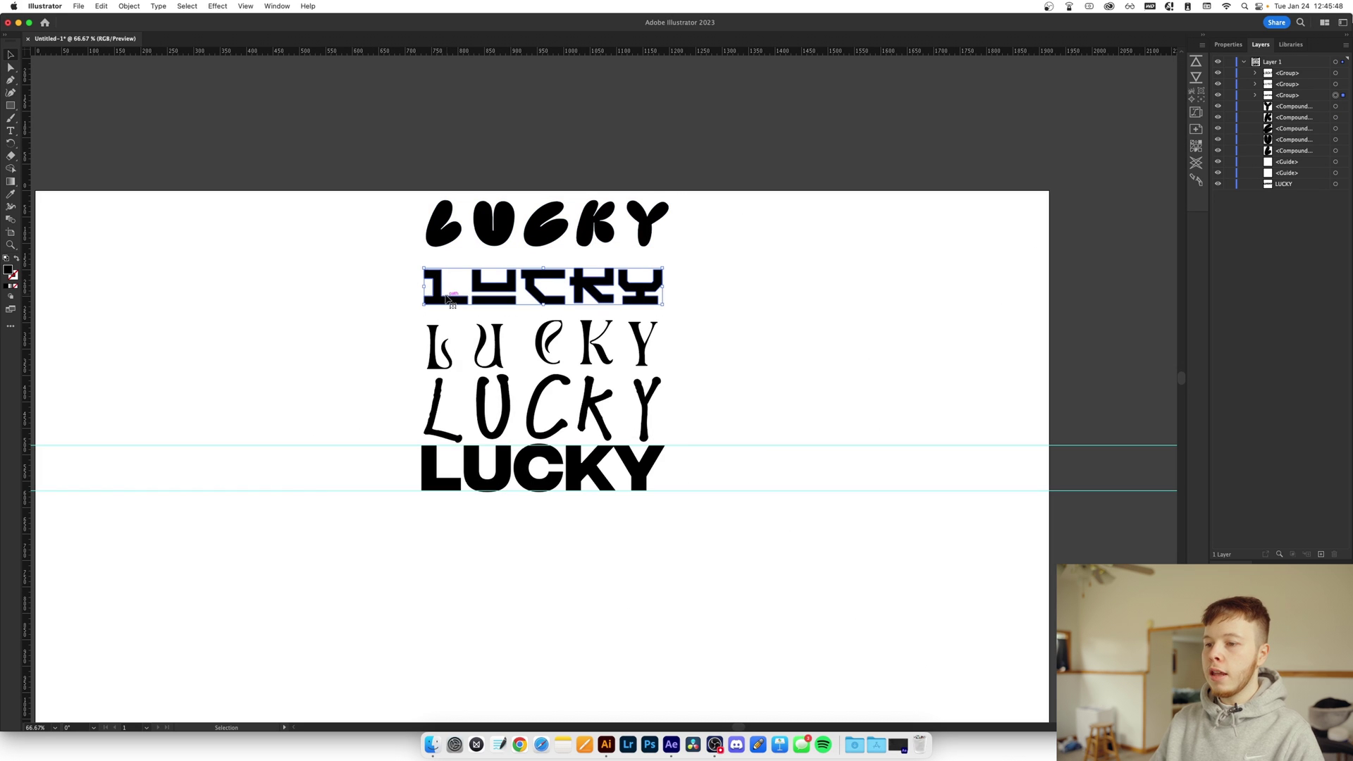
right_click(371, 278)
click(466, 447)
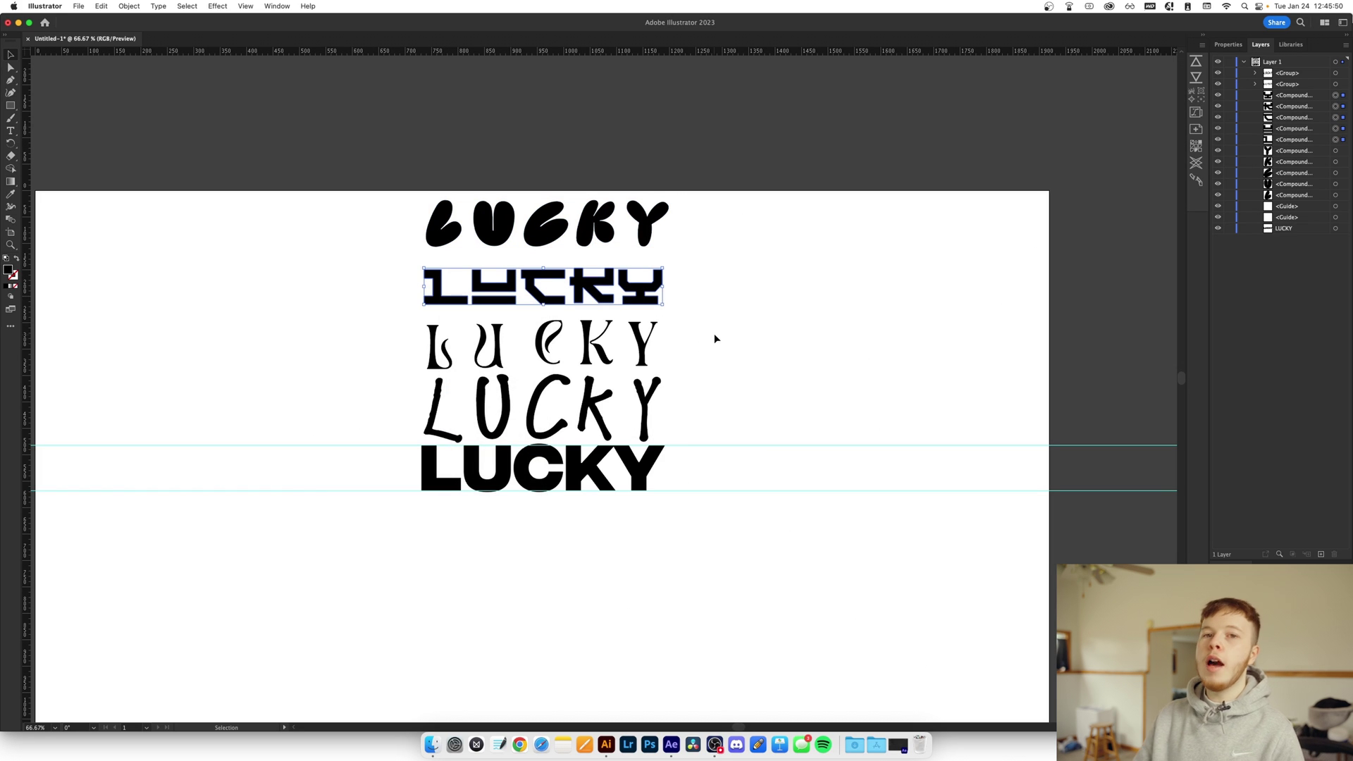
Ungroup the BRAMS and Stussy Script LUCKY rows into separate letters
drag(713, 337, 380, 381)
right_click(432, 364)
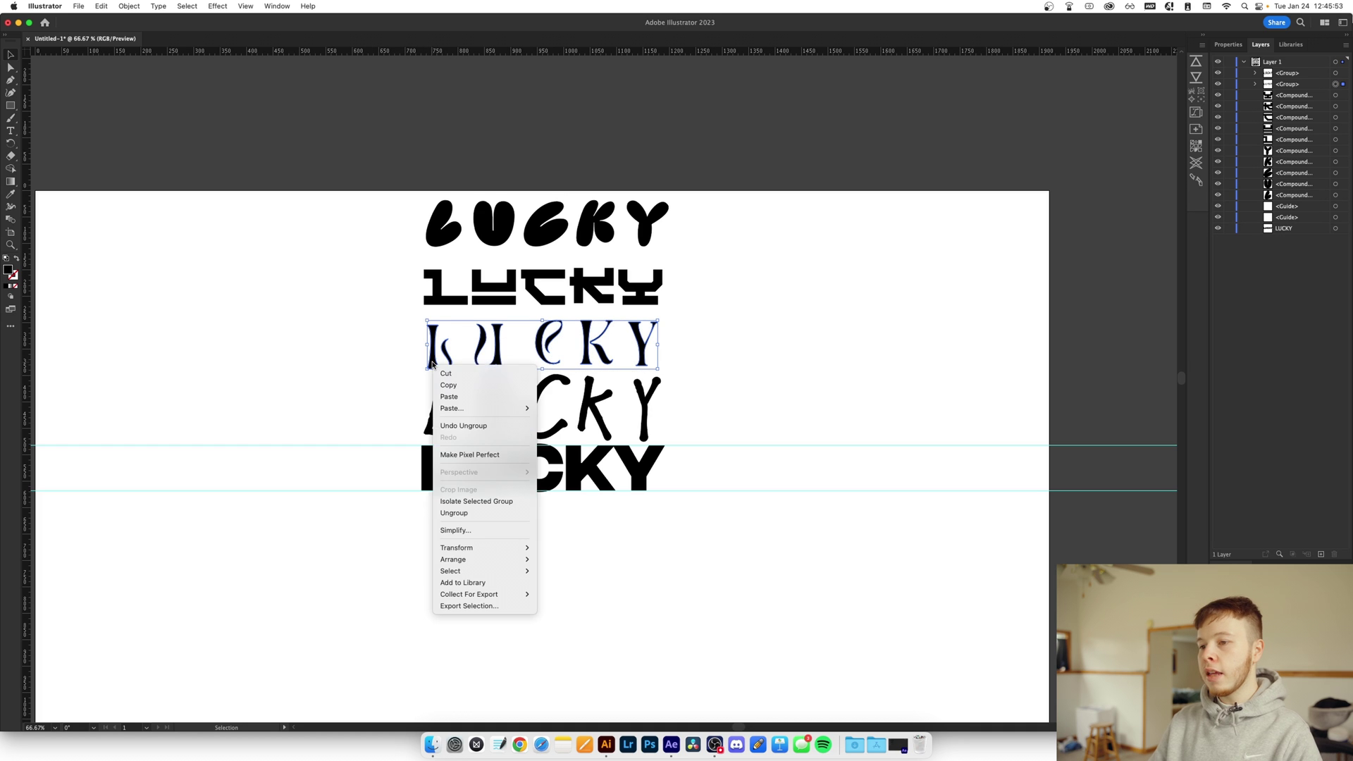
click(465, 513)
drag(720, 412, 410, 429)
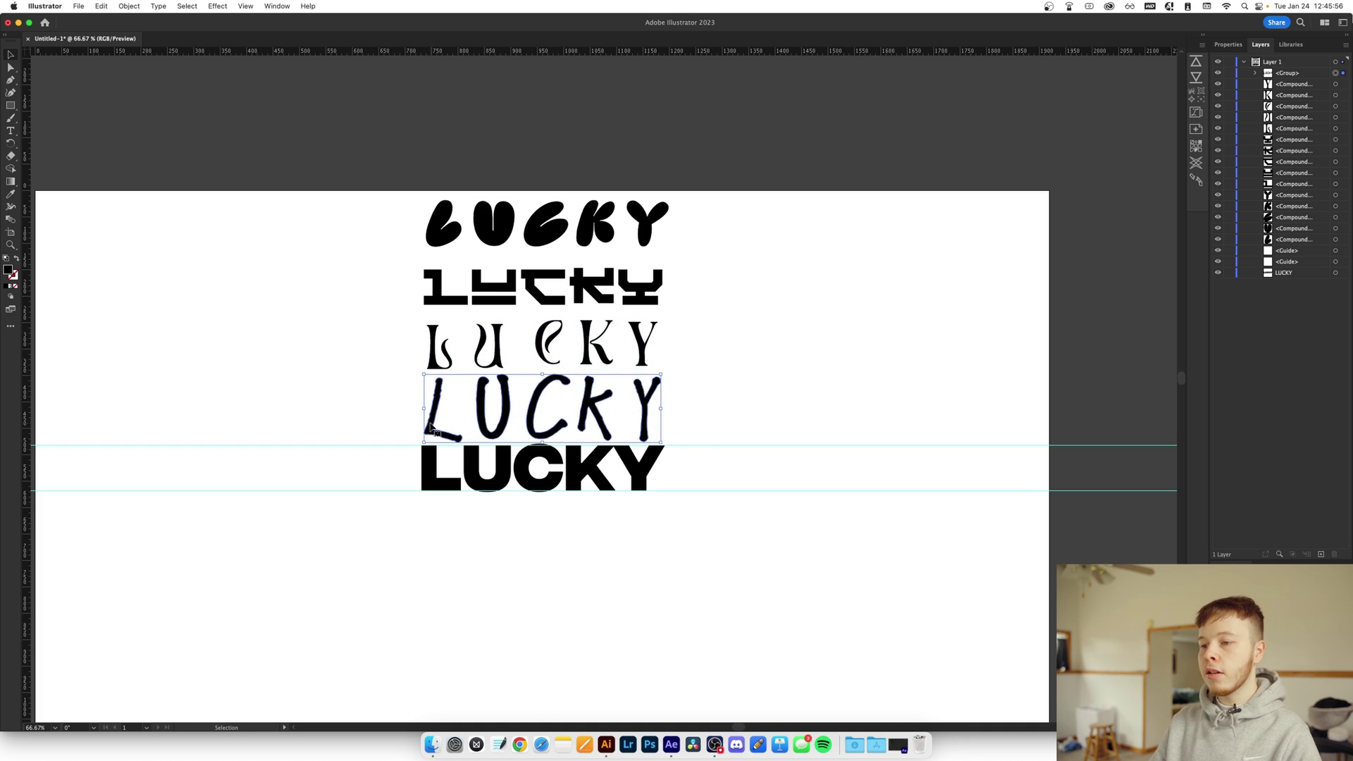
right_click(431, 427)
click(465, 571)
Convert the Integral CF LUCKY text to outlines and ungroup it into separate letters
drag(718, 465, 340, 488)
right_click(431, 467)
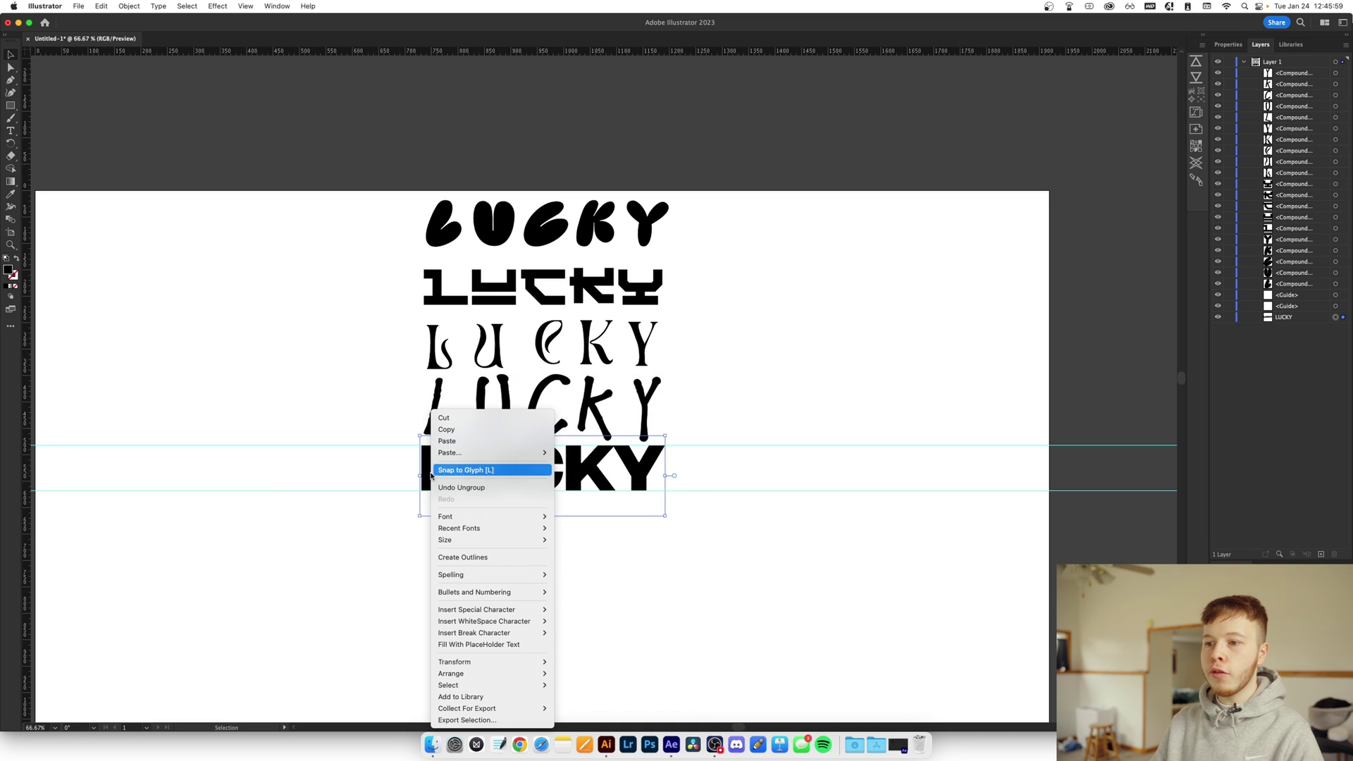
click(456, 556)
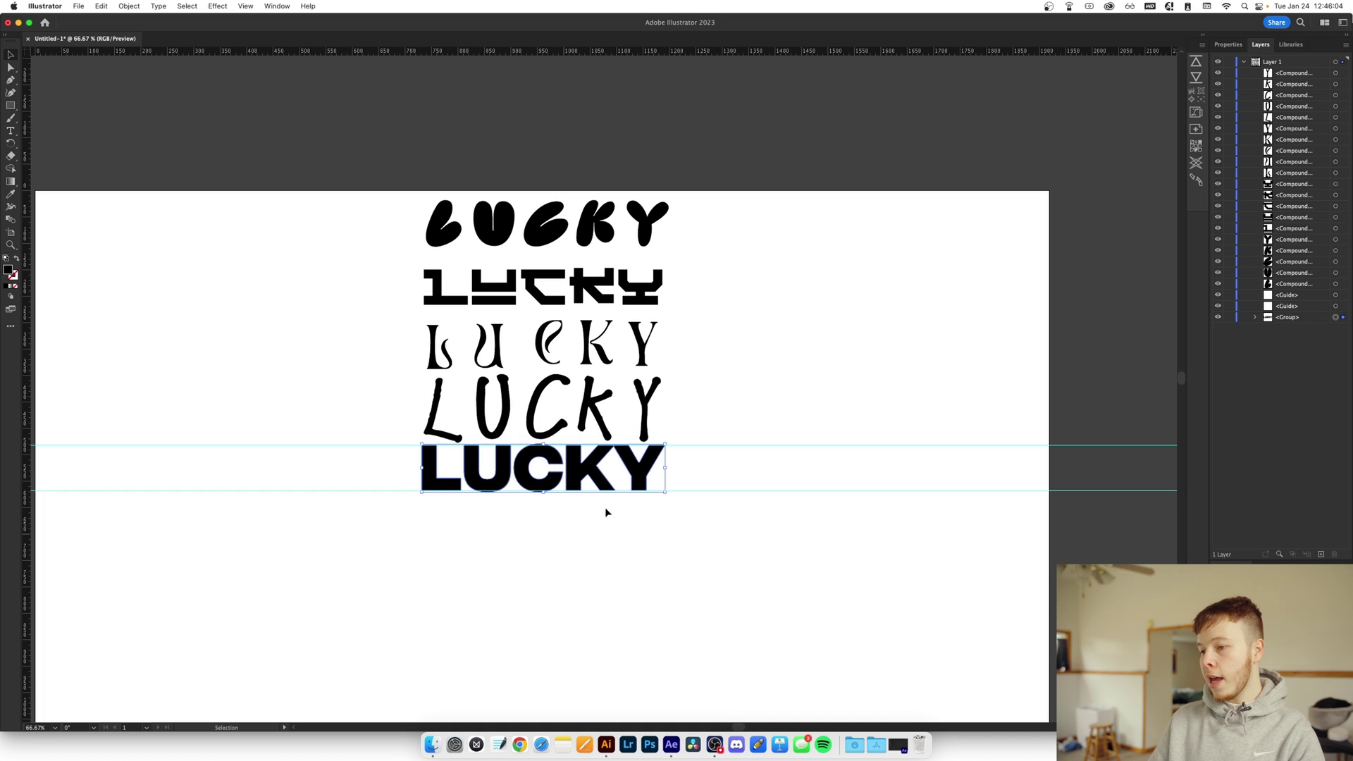
right_click(638, 476)
click(673, 620)
click(518, 548)
Stack the Stussy Script, BRAMS, Ryomen and SK Pupok rows directly over the Integral CF row between the guides
scroll(519, 548, down, 3)
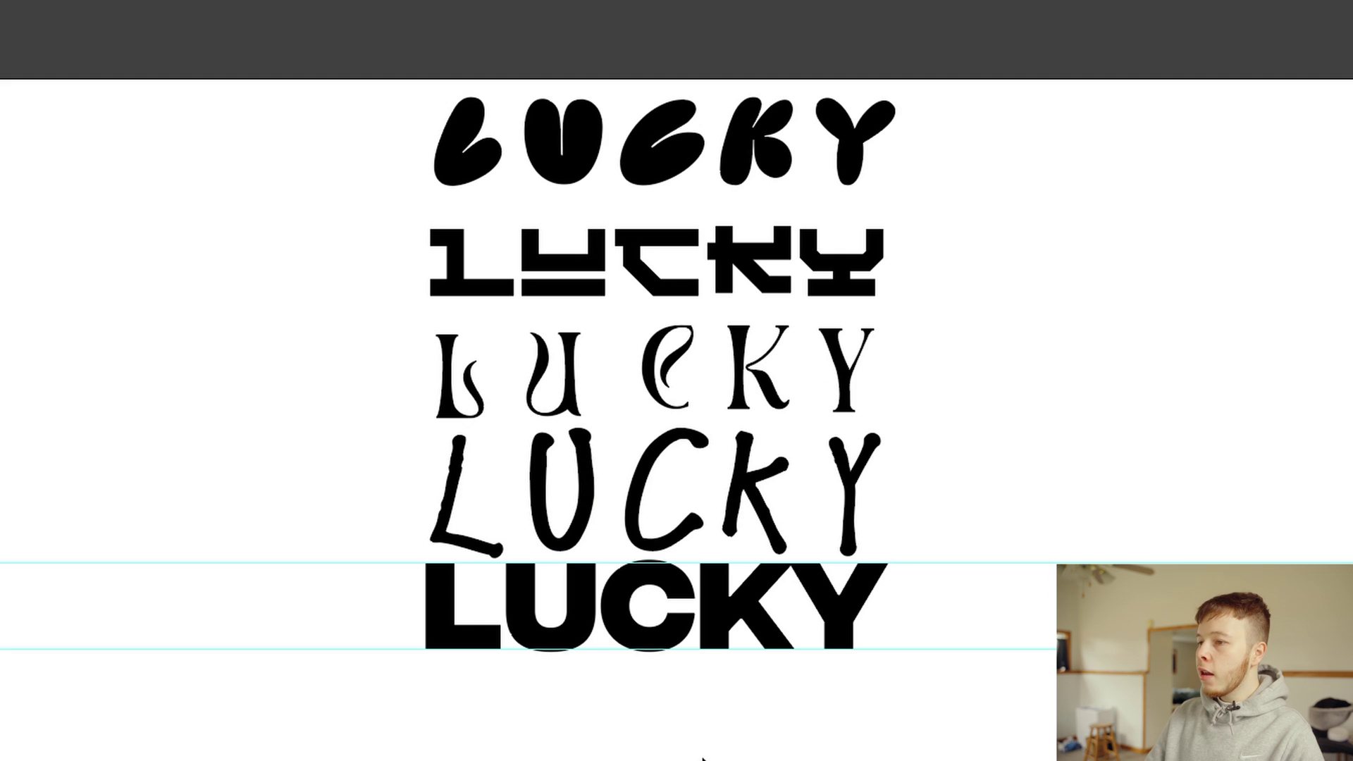
drag(952, 501, 176, 506)
drag(572, 521, 569, 636)
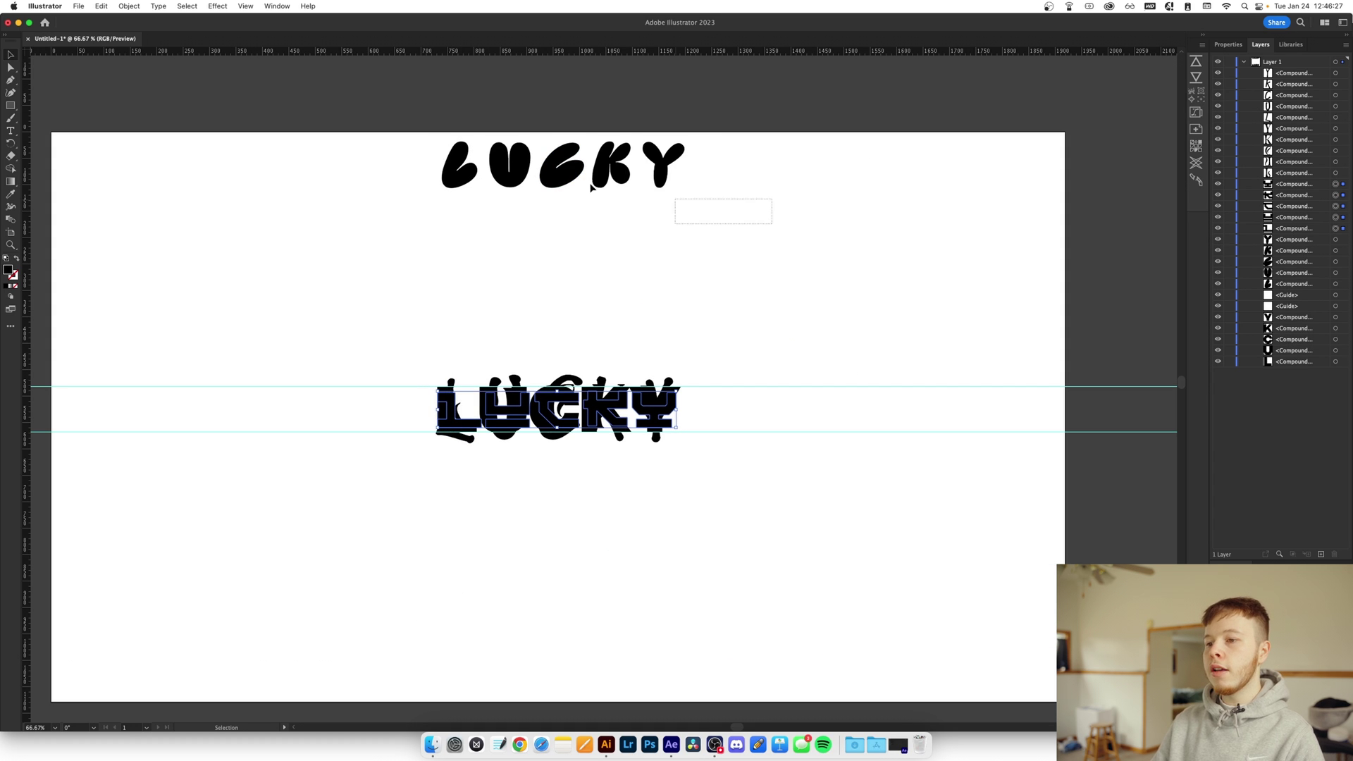
click(590, 187)
drag(465, 204, 455, 425)
Send all the stacked letters to After Effects with Overlord and extract them into separate layers with Motion Tools
click(549, 311)
key(super+a)
drag(725, 411, 299, 388)
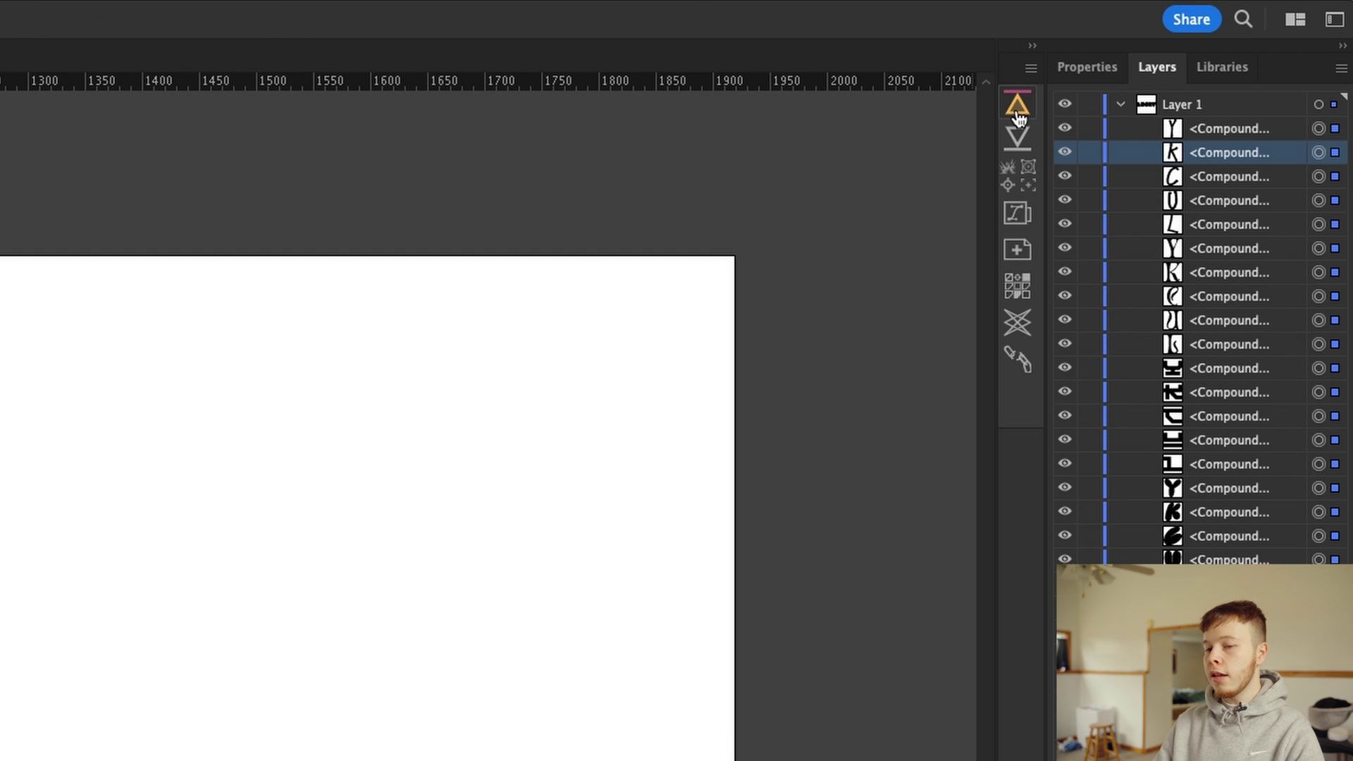
click(1016, 112)
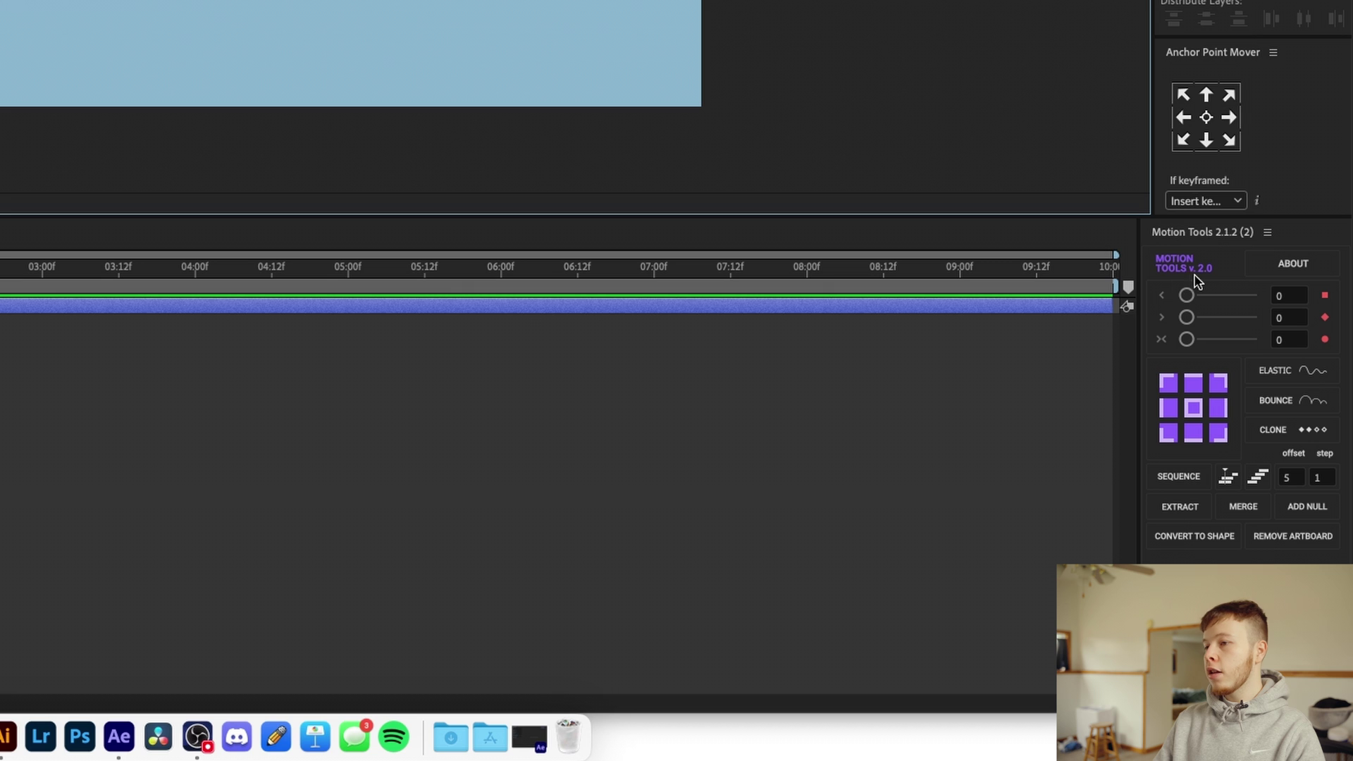
click(1180, 509)
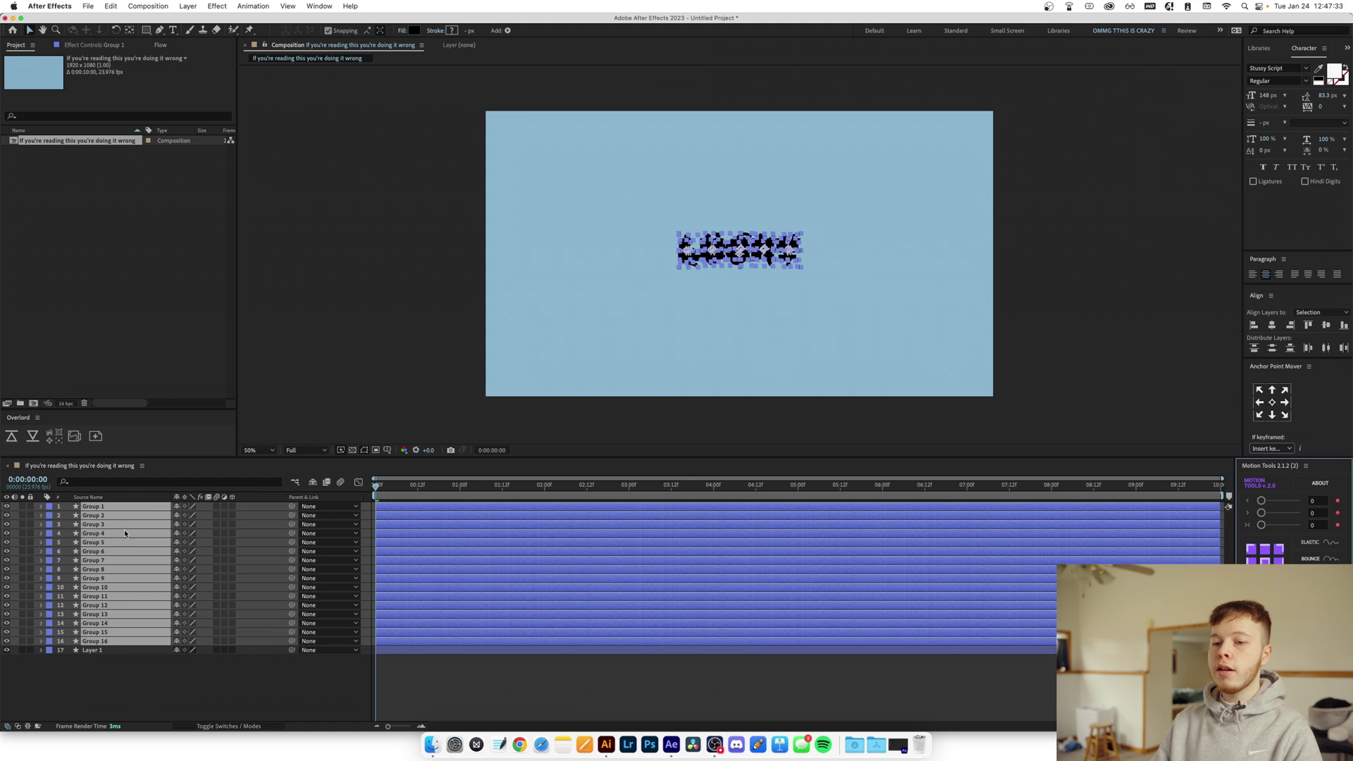
Hide the layers Group 1 through Group 20 in the composition
scroll(183, 557, down, 1)
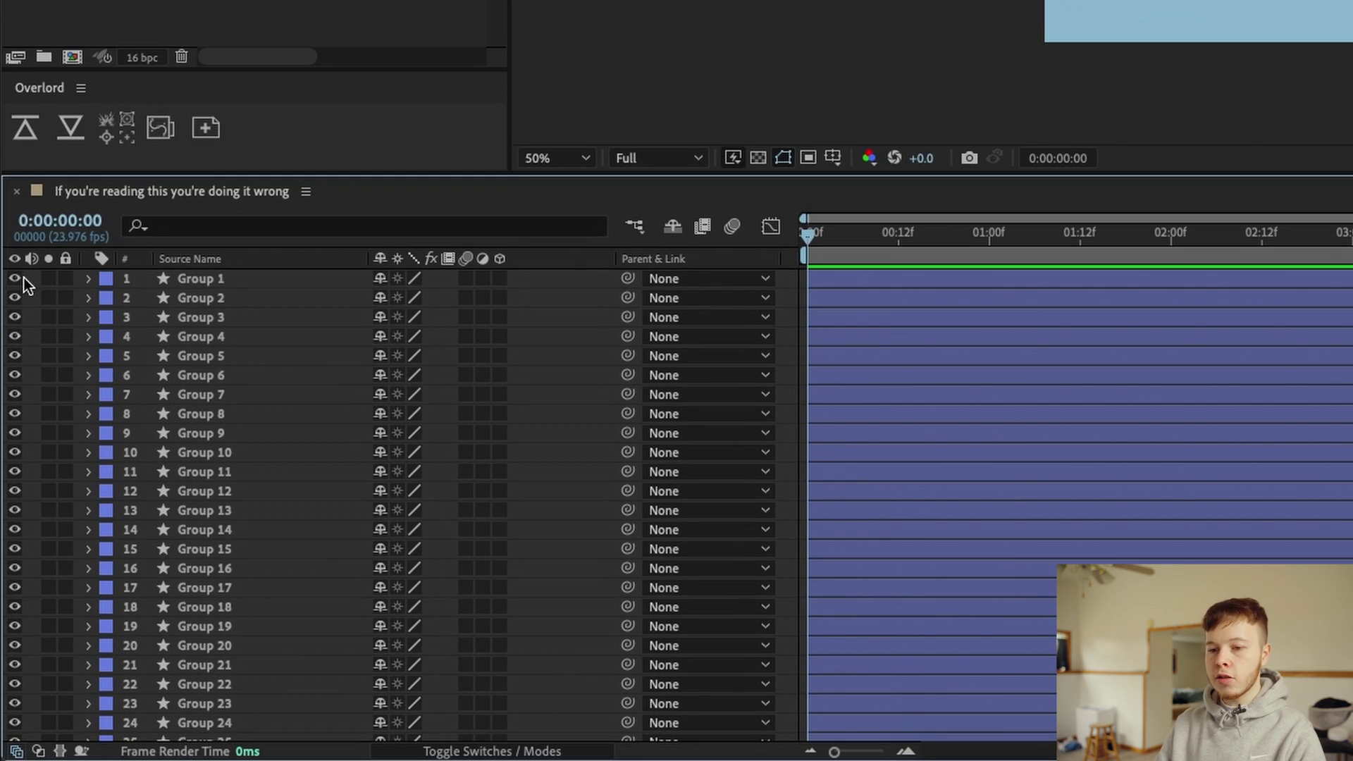
drag(24, 278, 202, 348)
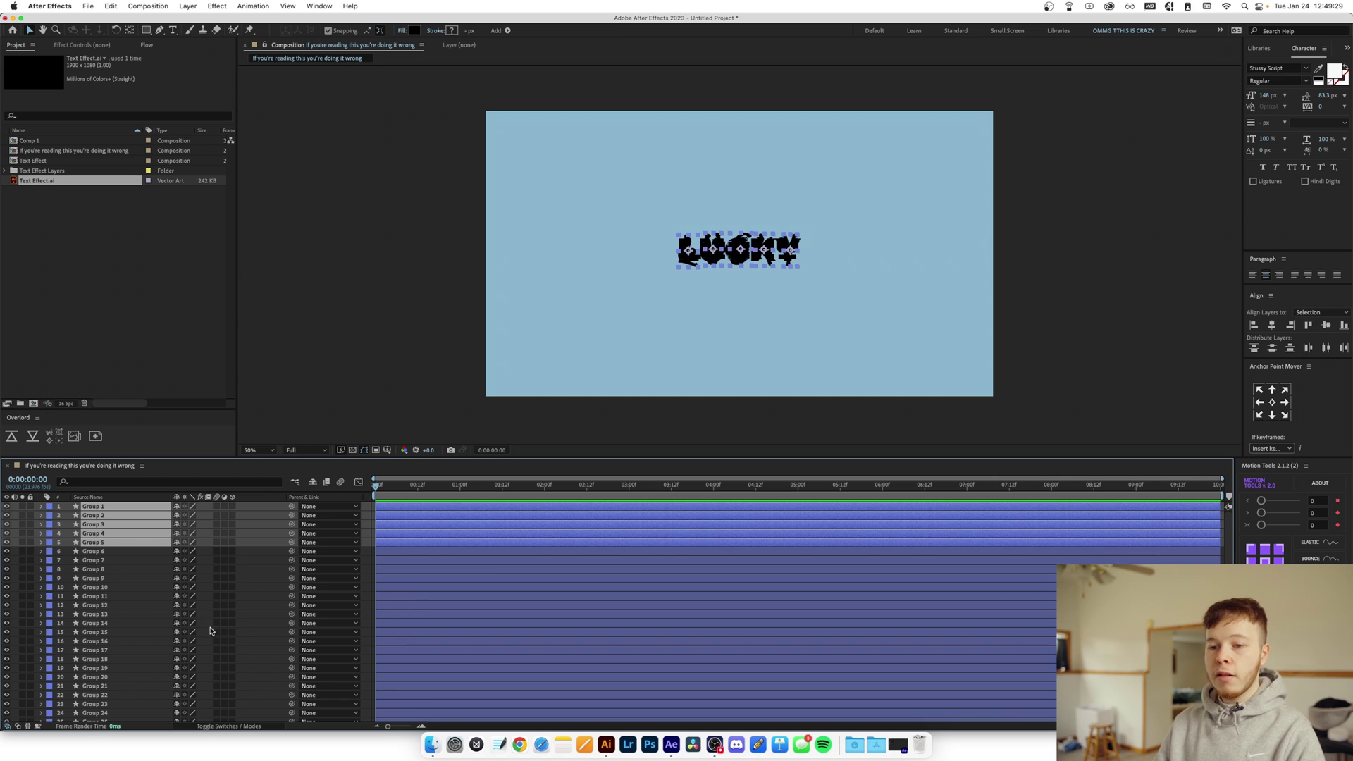
click(98, 596)
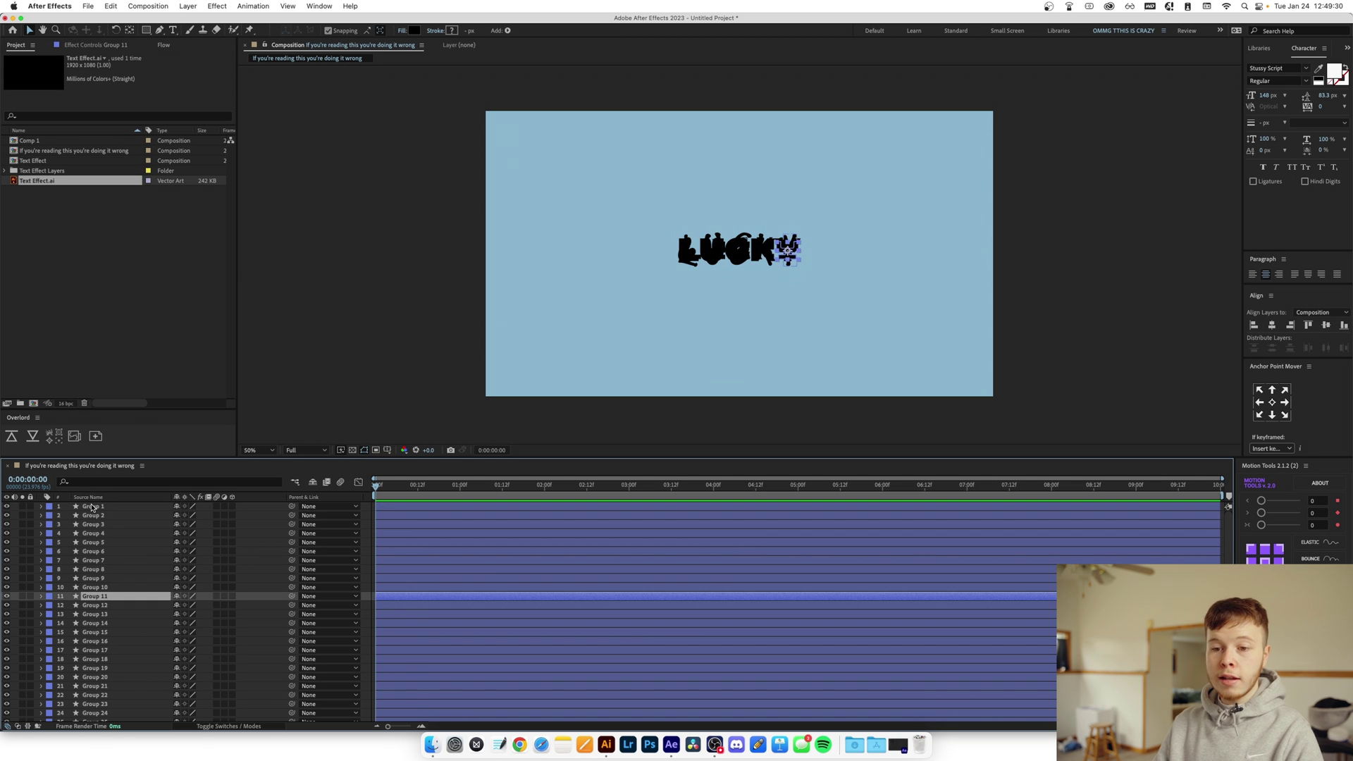
click(93, 506)
mouse_move(5, 666)
mouse_down()
mouse_move(12, 757)
mouse_move(8, 685)
mouse_up()
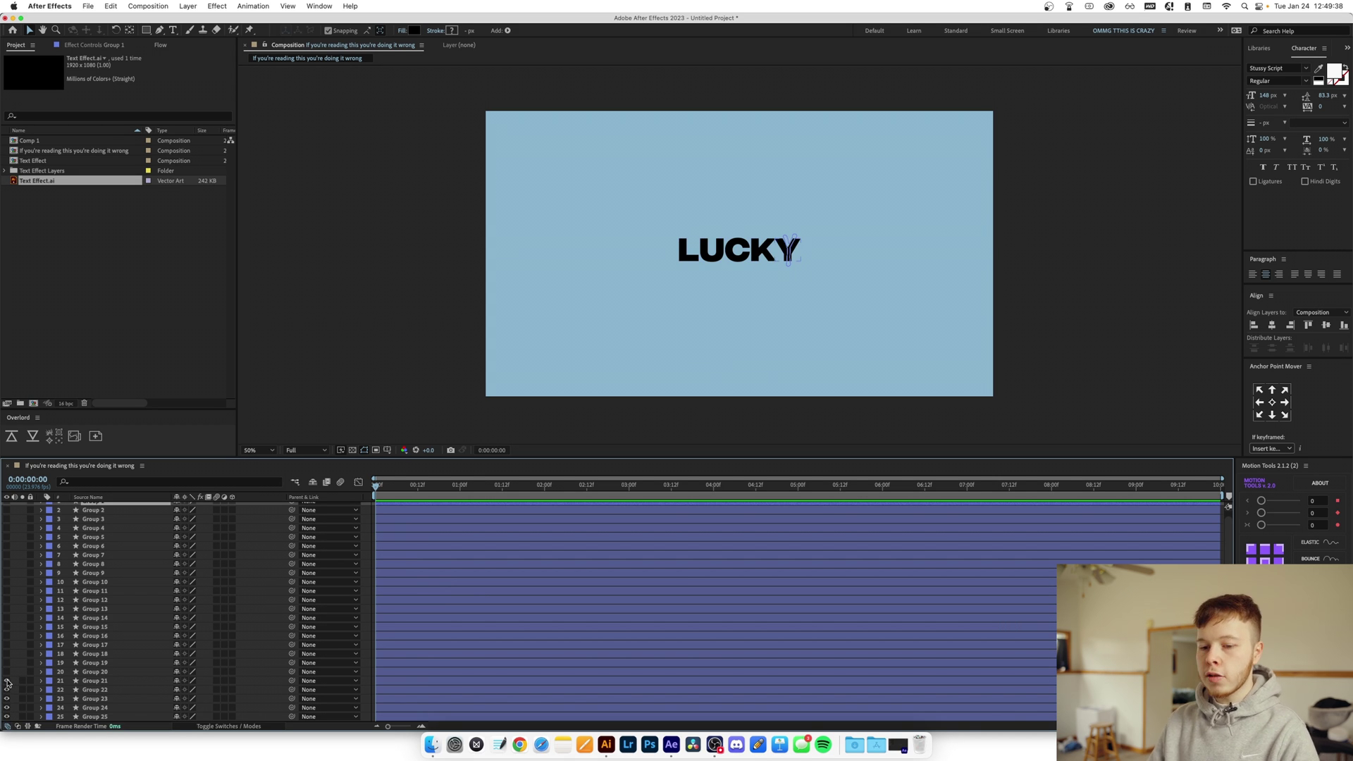
Rename the layers Group 21, Group 22 and Group 23 as Y, K and C
click(96, 681)
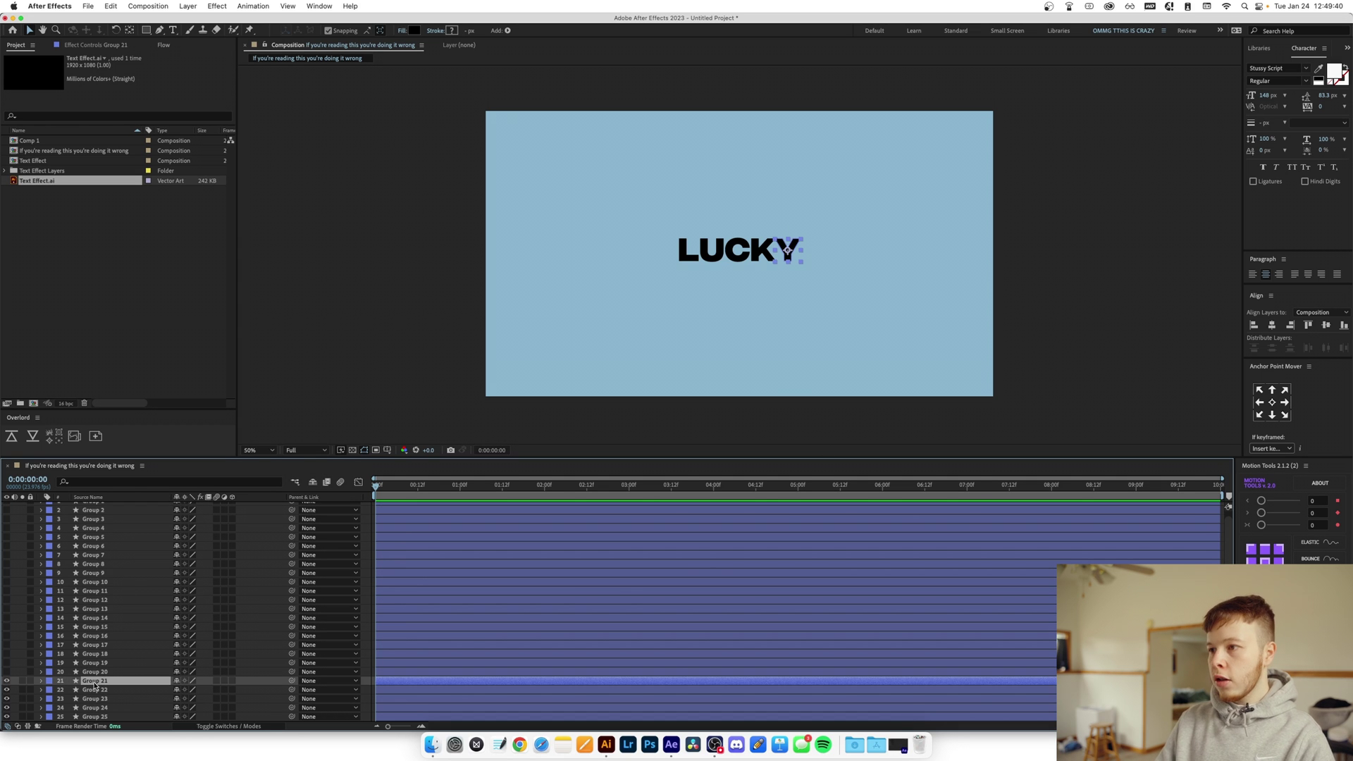
key(Return)
text(Y)
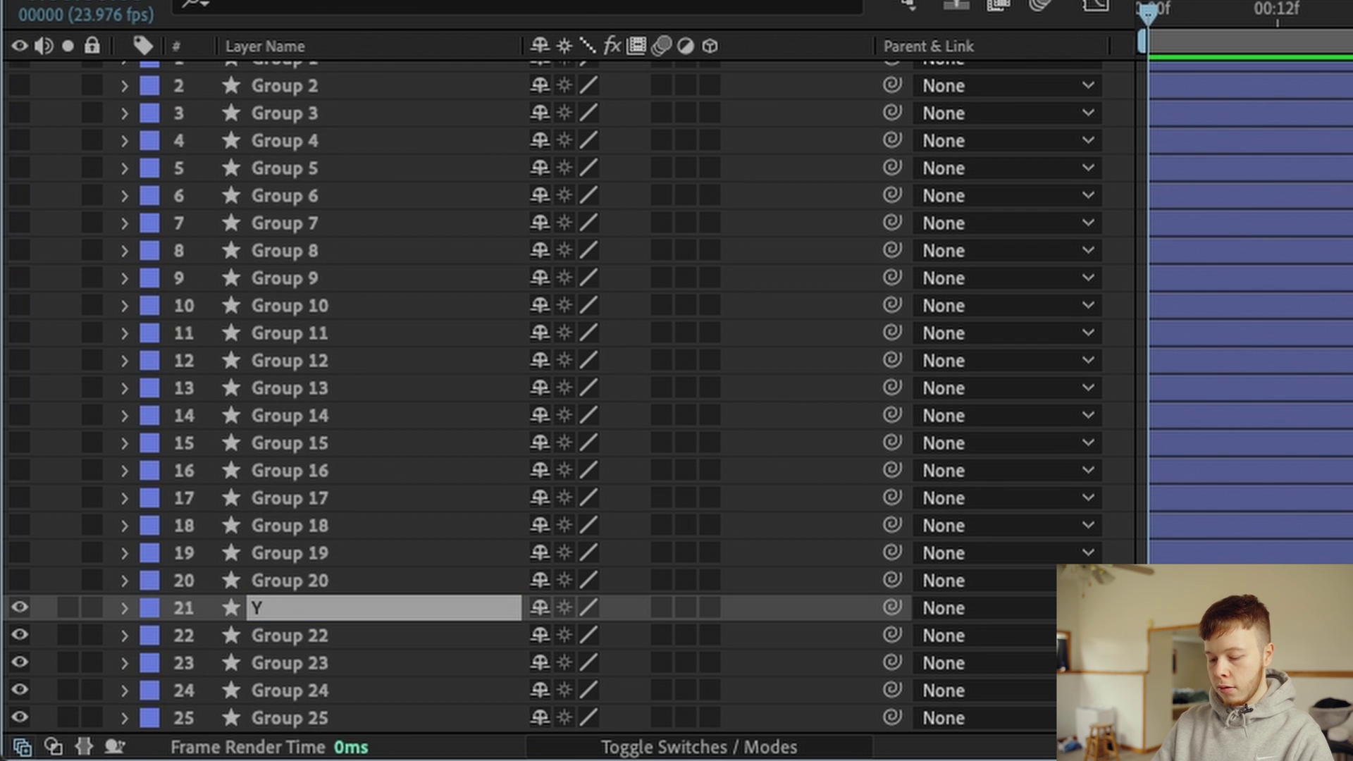
click(92, 690)
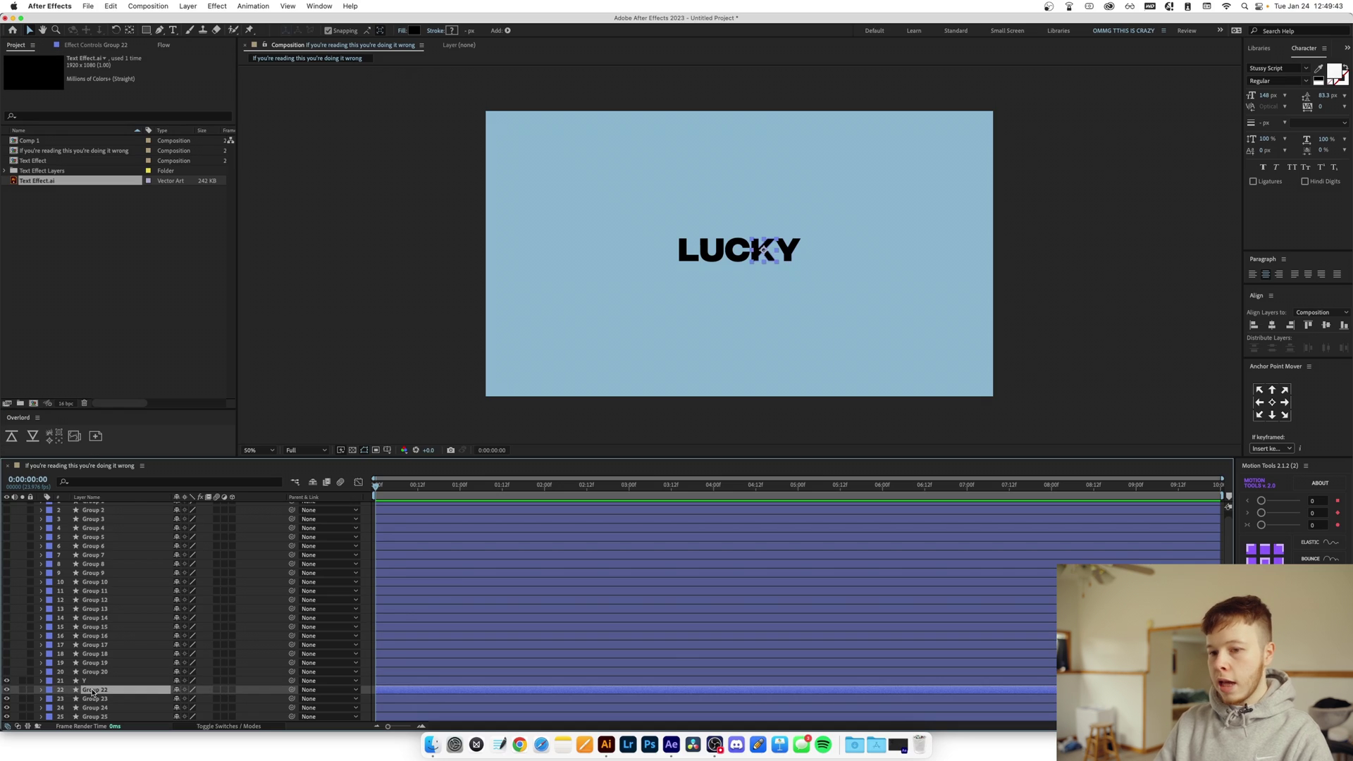
key(Return)
text(K)
key(Return)
click(90, 698)
key(Return)
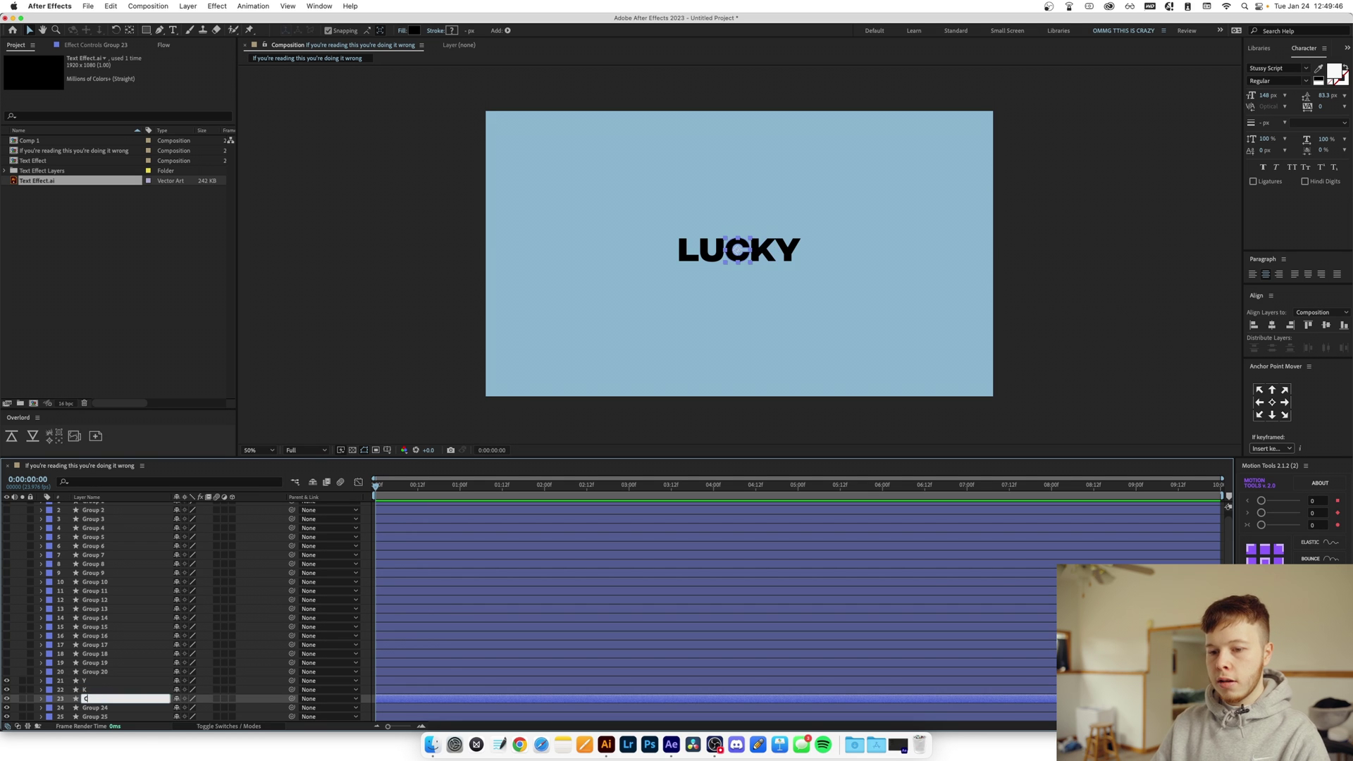
key(Return)
Rename the layers Group 24 and Group 25 as U and L
click(93, 708)
key(Return)
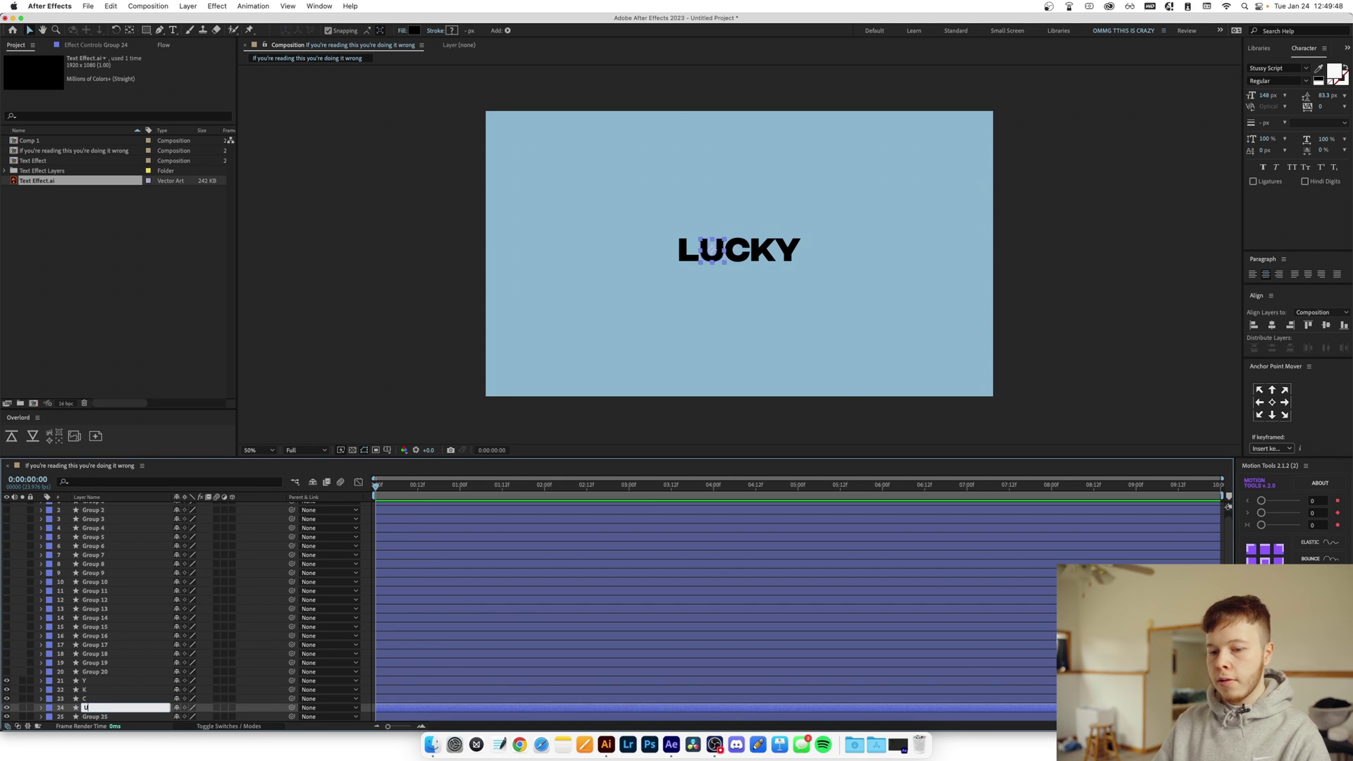
key(Return)
click(93, 716)
key(Return)
text(L)
key(Return)
Pre-compose the Y, K, C, U and L layers into a composition named Integral
shift+click(101, 680)
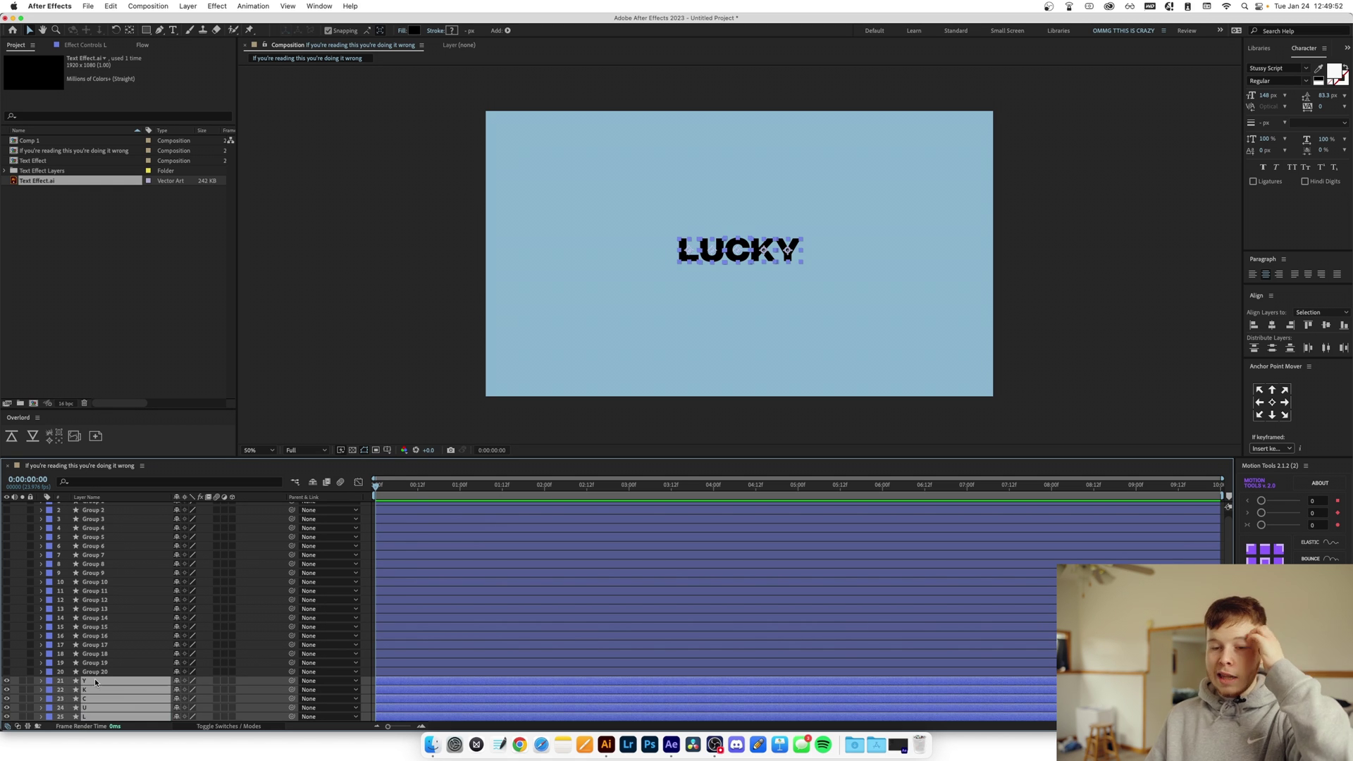
key(shift+super+c)
text(Precom)
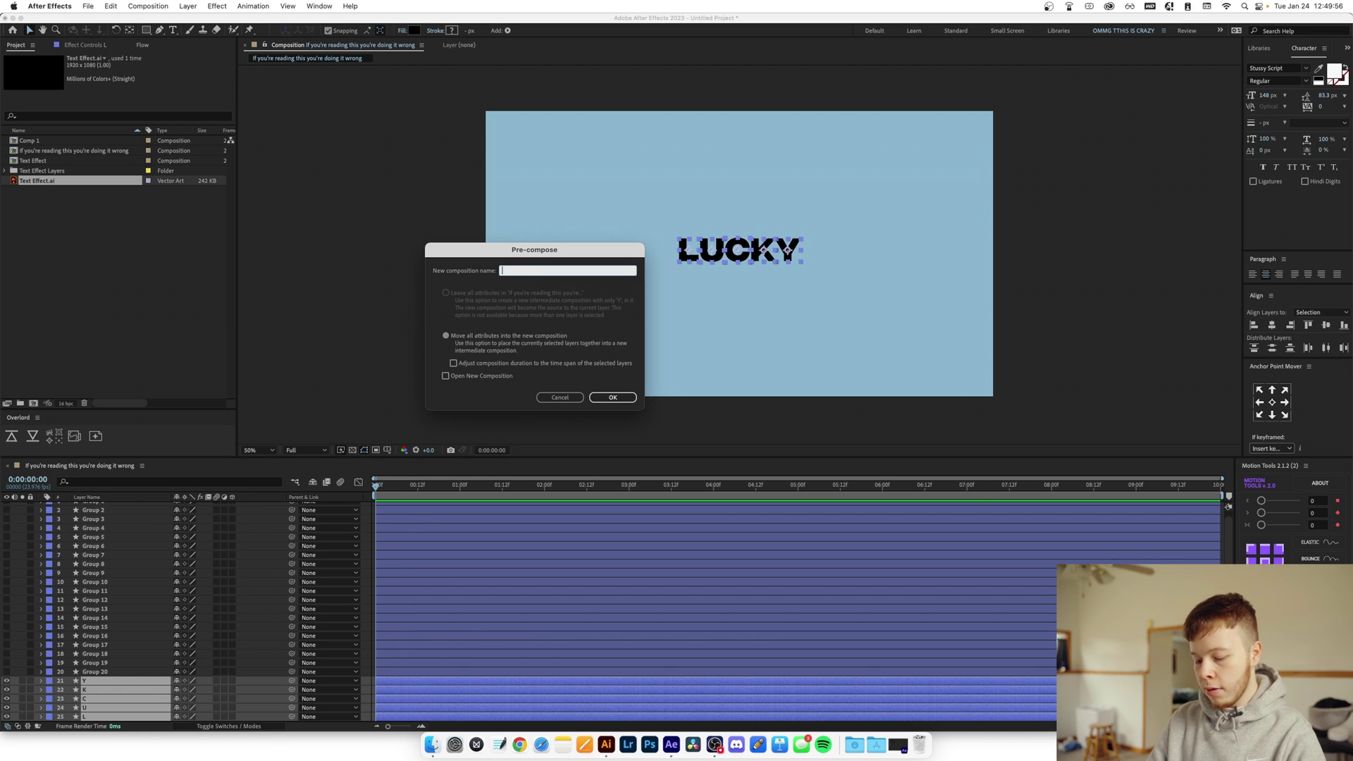
text(Integral)
key(Return)
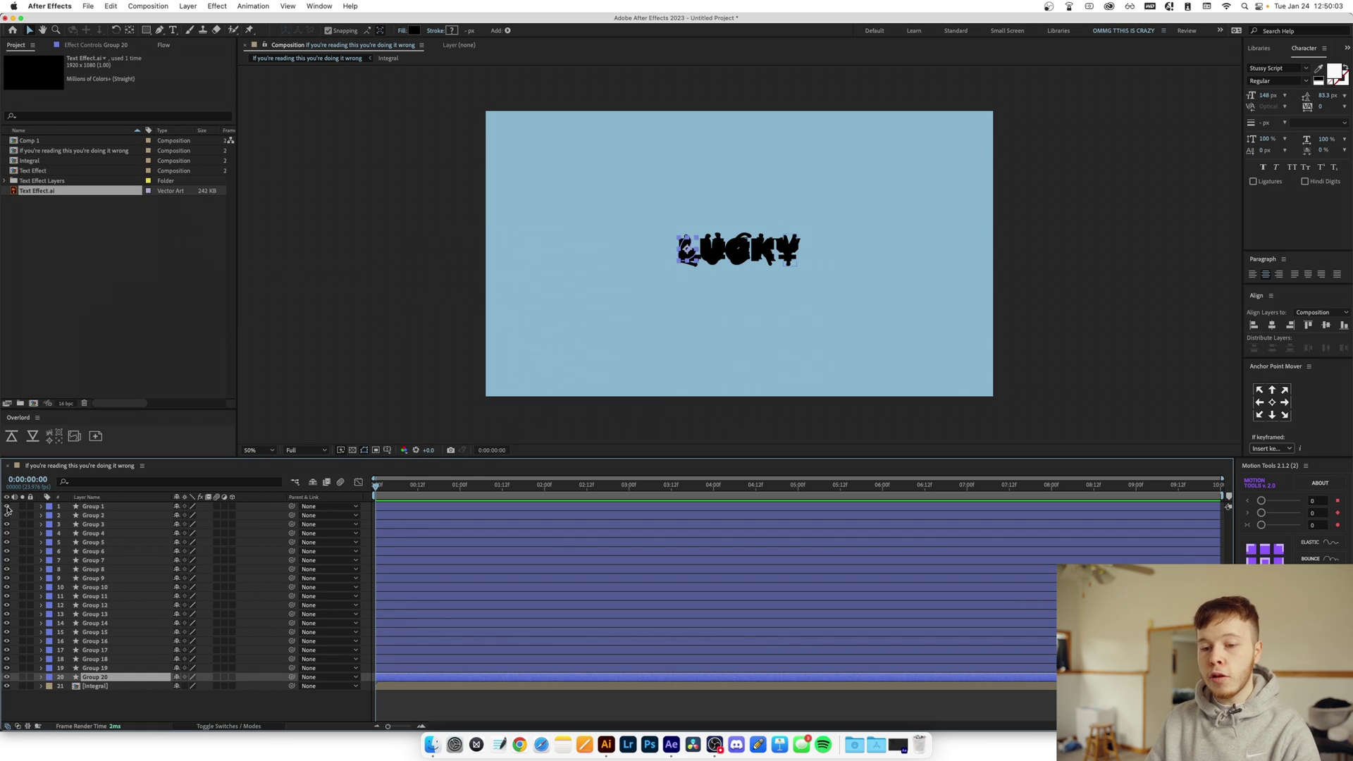
Hide Group 1 to Group 15 and the Integral layer, and pre-compose Group 16 to Group 20 as SK Pupok
click(7, 649)
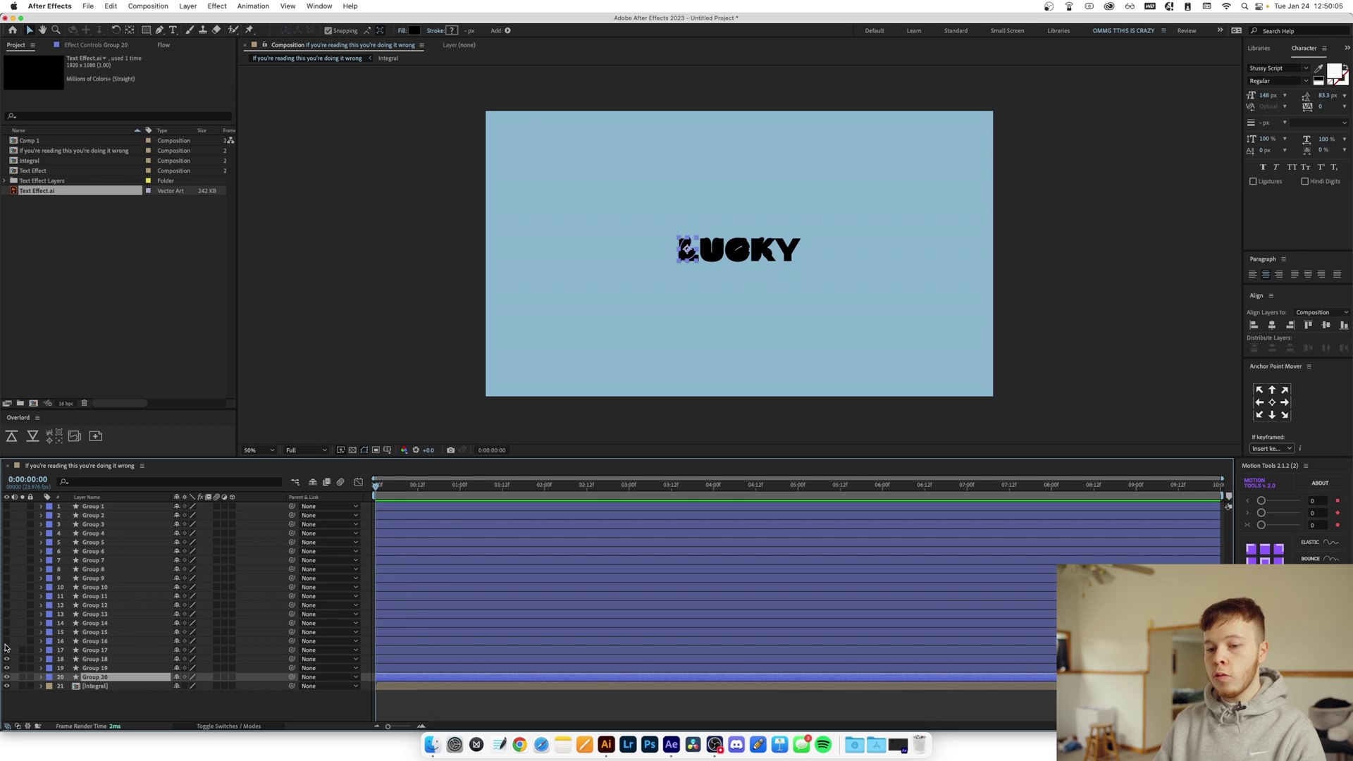
click(7, 686)
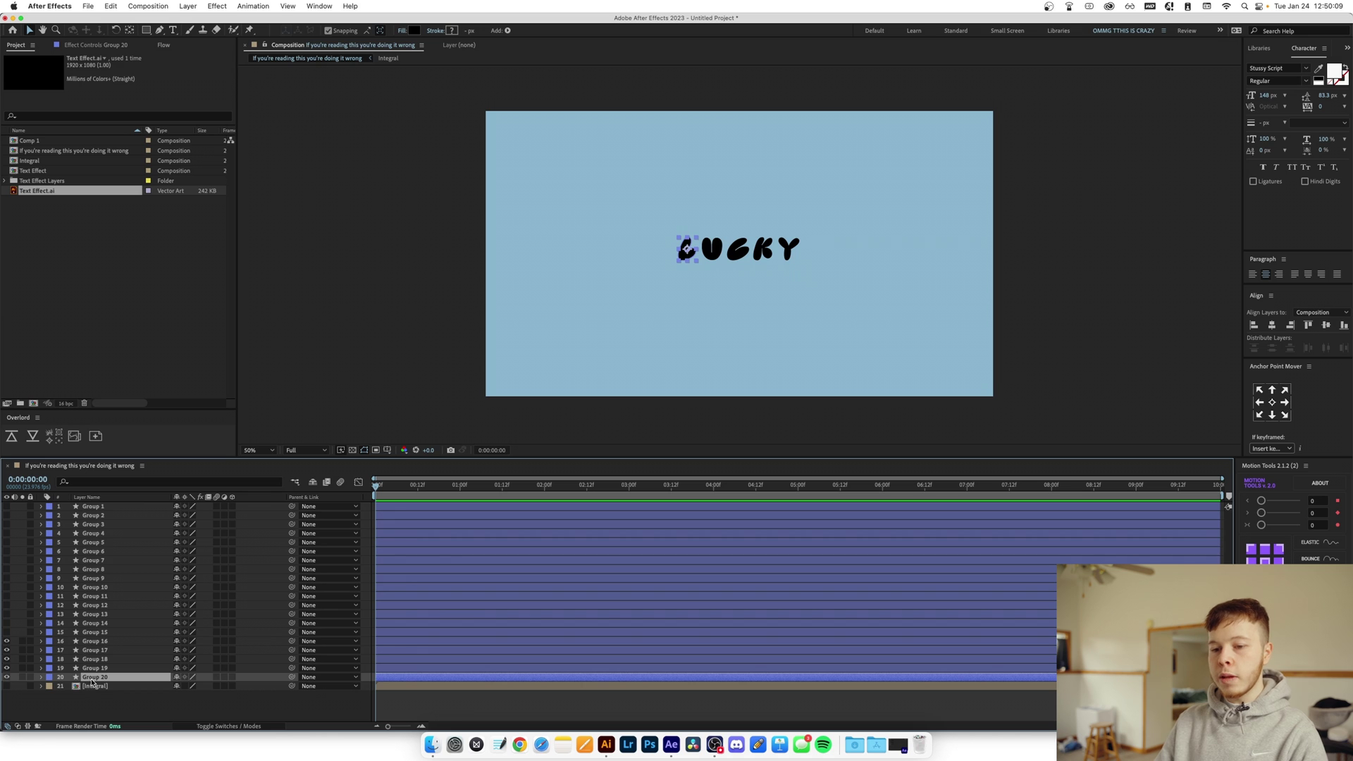
shift+click(129, 644)
key(super+shift+c)
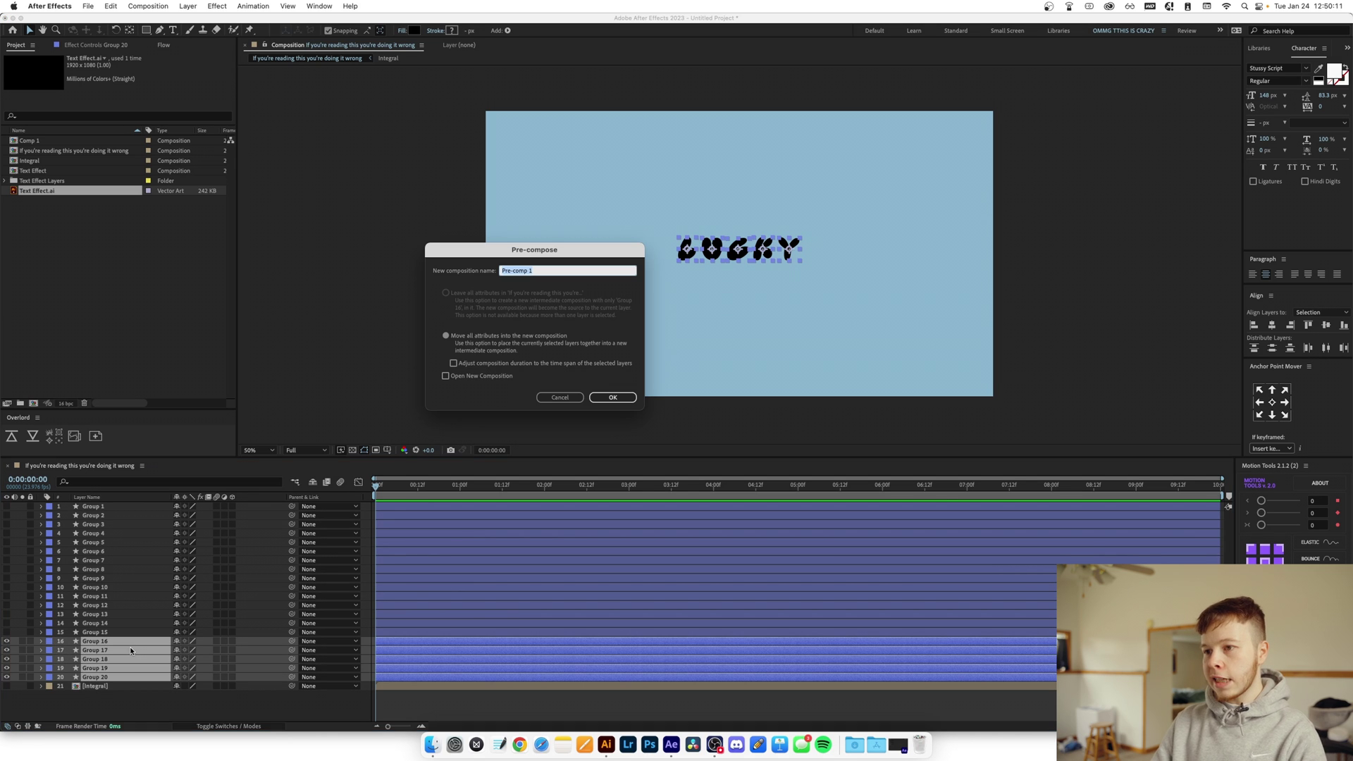
text(SK Pupok)
key(Return)
Show Group 11 to Group 15 and pre-compose them as Ryomen
click(86, 633)
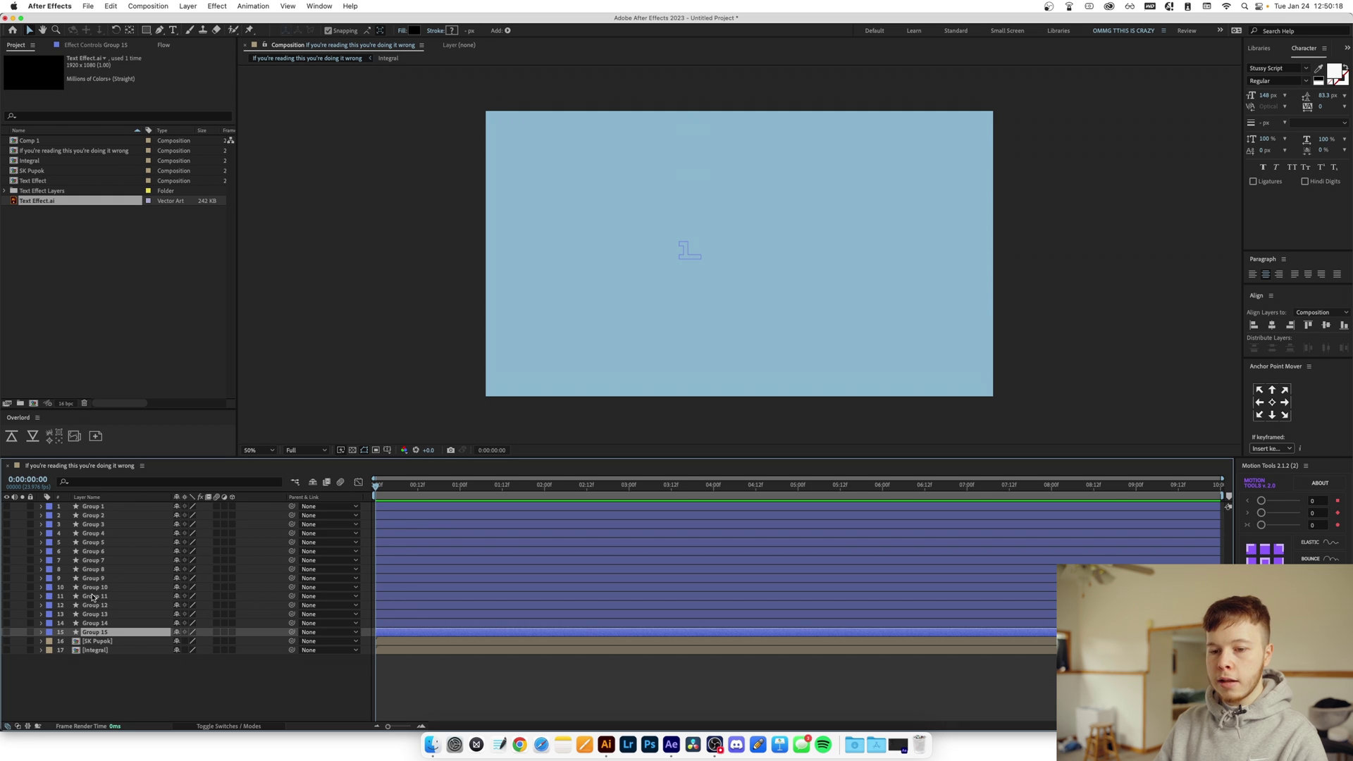
shift+click(92, 598)
click(7, 597)
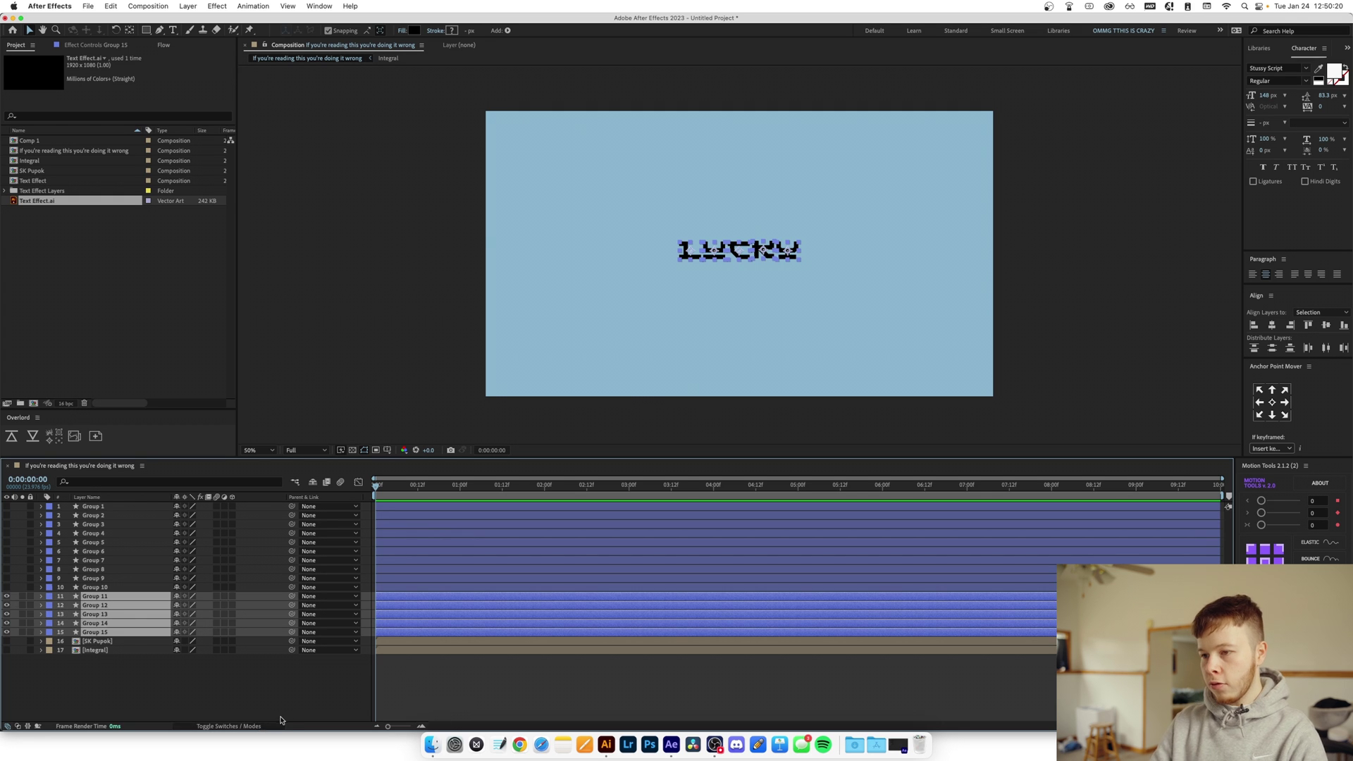
key(super+shift+c)
text(Ryomen)
key(Return)
Show Group 6 to Group 10 and pre-compose them as Brams
click(93, 588)
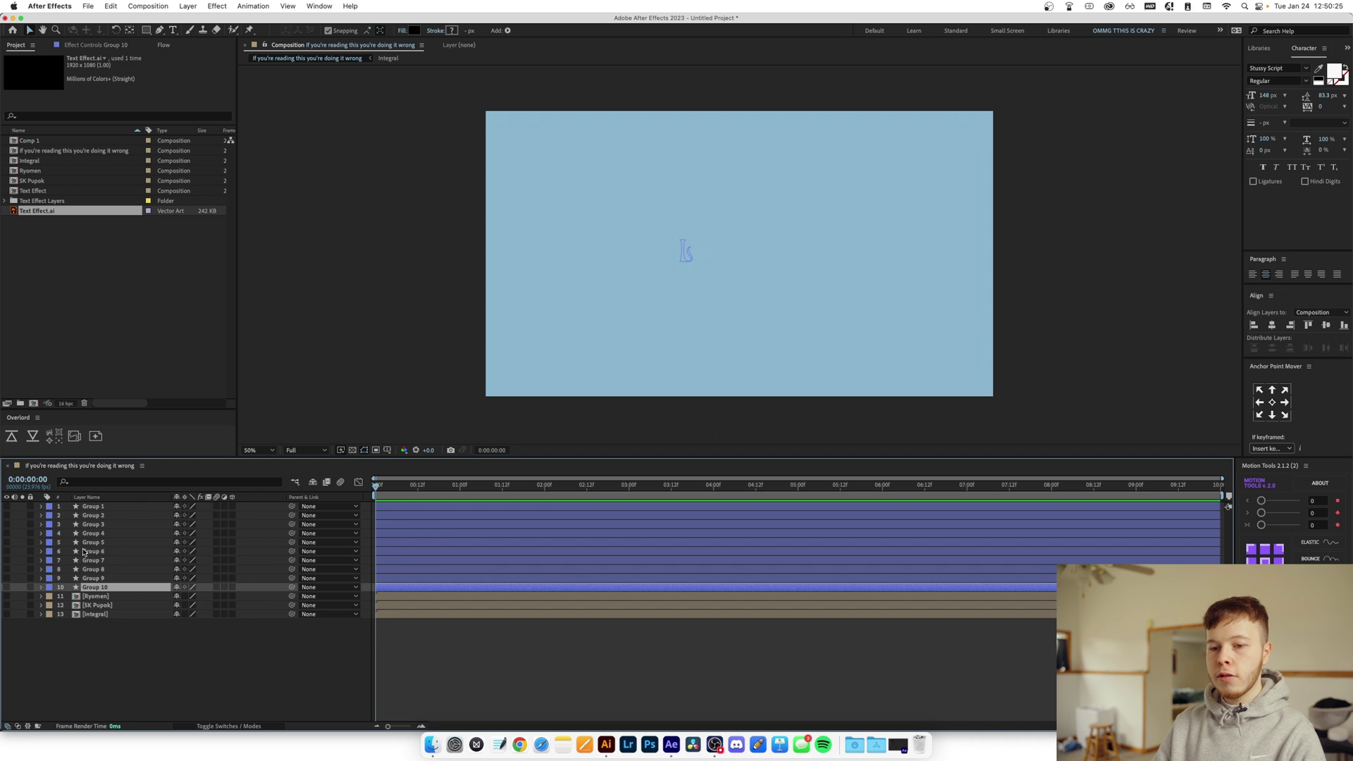
shift+click(84, 552)
click(8, 552)
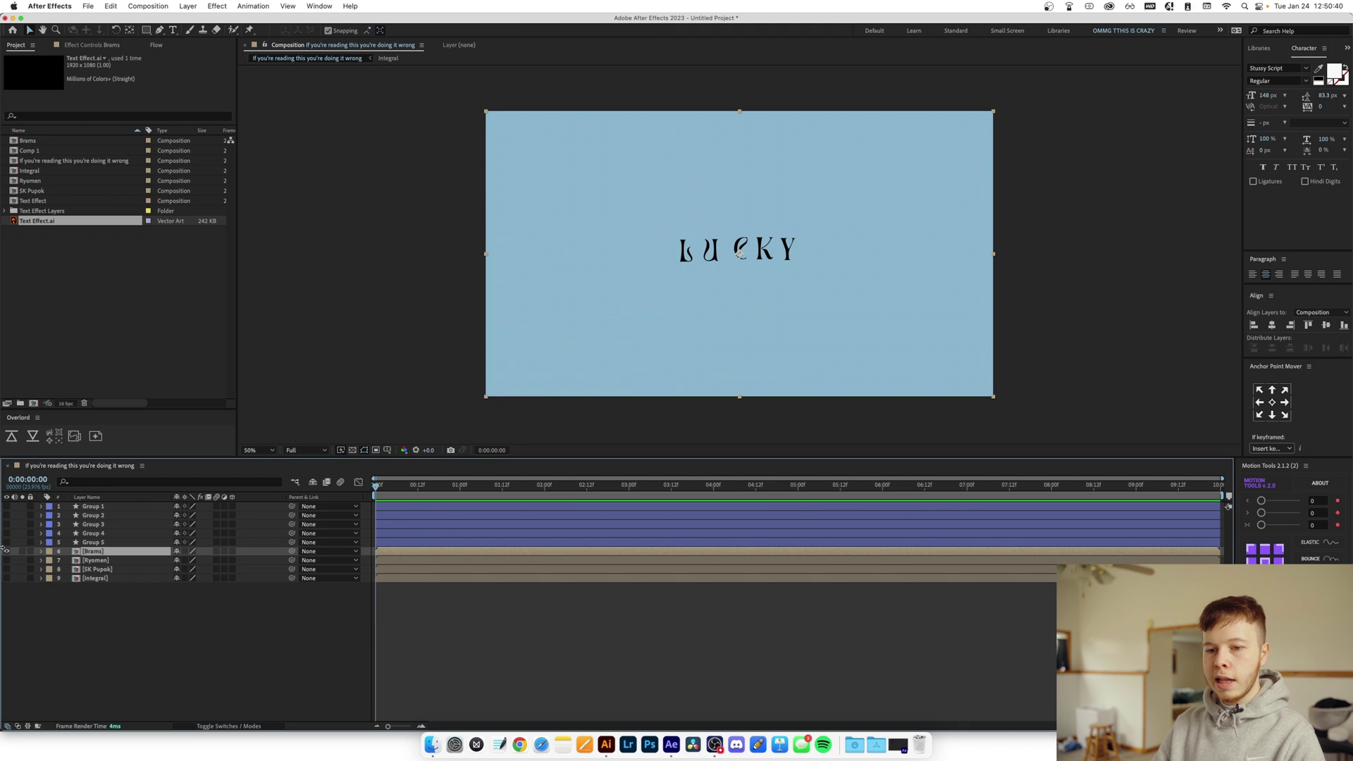
Pre-compose Group 1 to Group 5 as Stussy and make all five font layers visible
click(8, 552)
drag(8, 506, 8, 542)
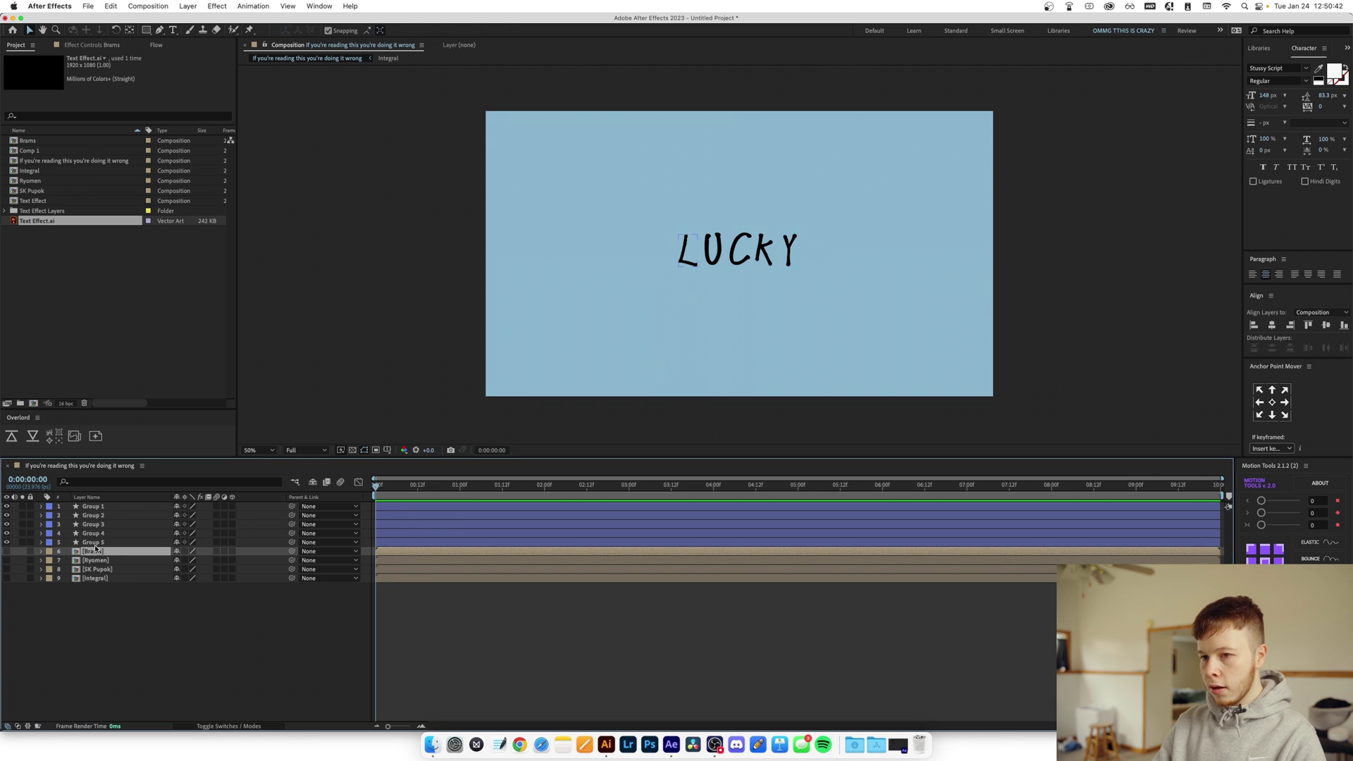
click(91, 542)
shift+click(93, 506)
key(super+shift+c)
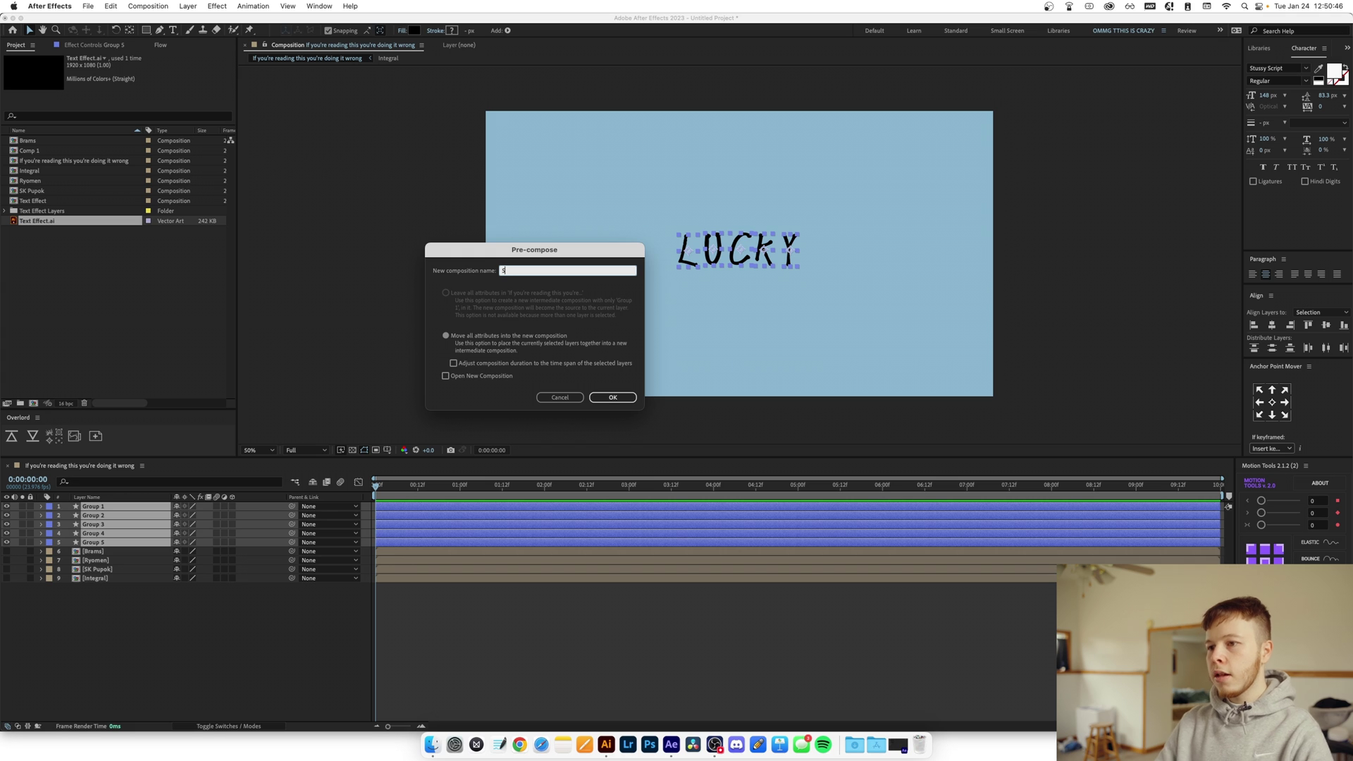
key(Return)
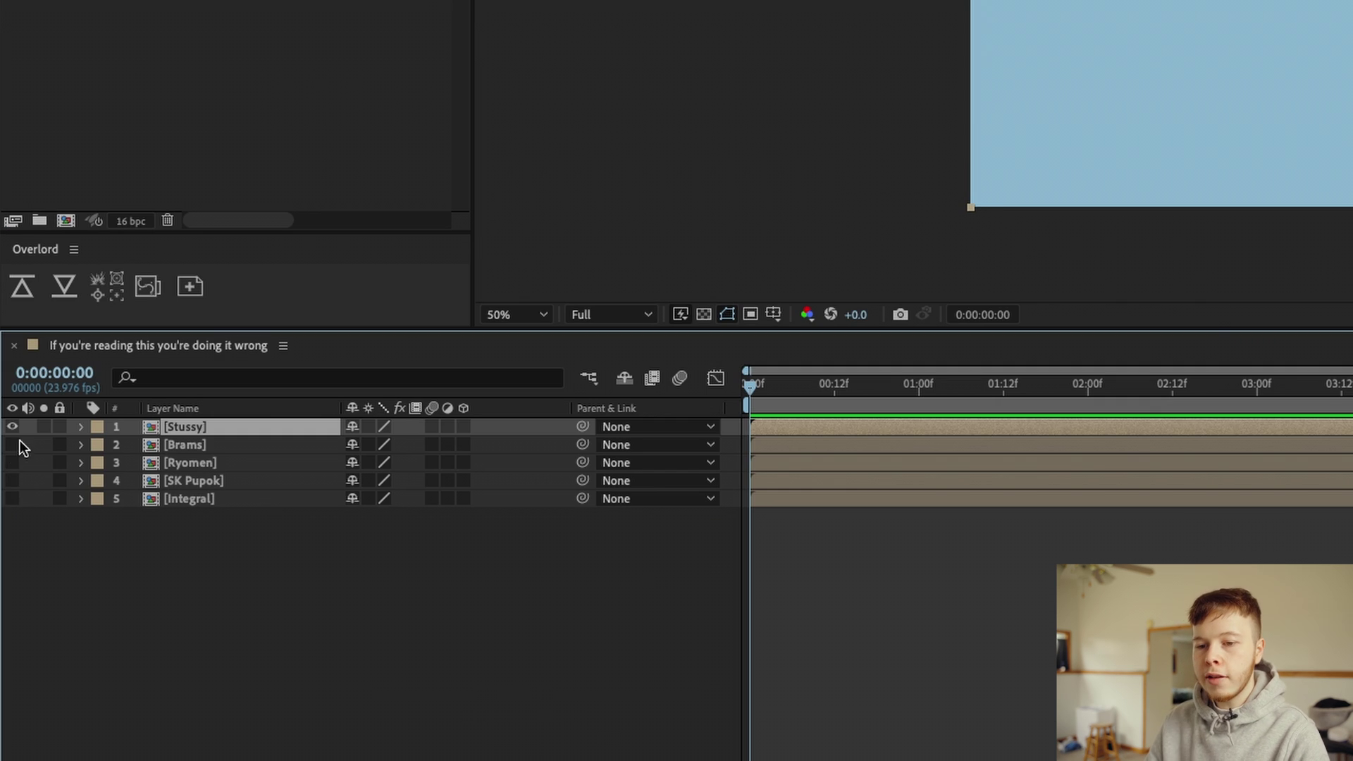
drag(20, 441, 2, 530)
drag(16, 441, 324, 593)
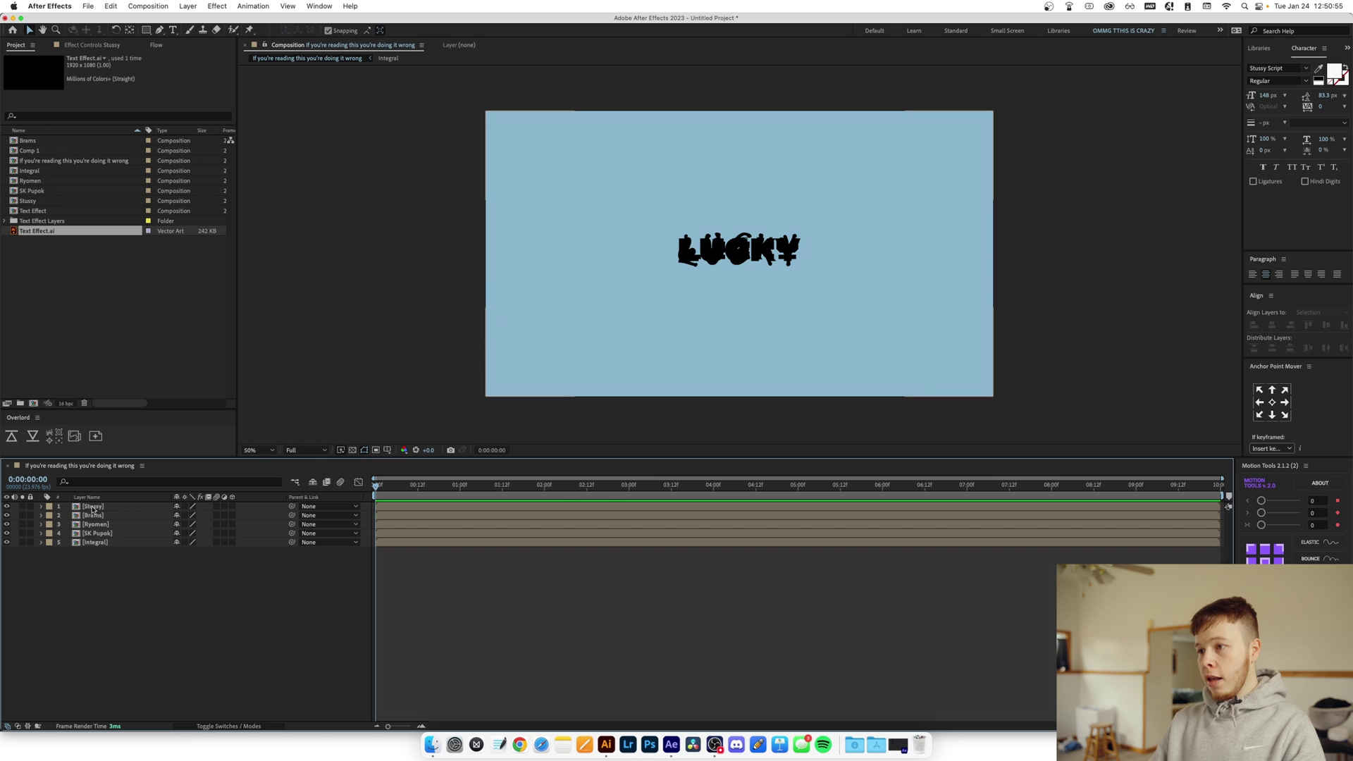
In the Stussy composition, split all letter layers at 0:00:00:05 and delete the parts after that frame
double_click(92, 507)
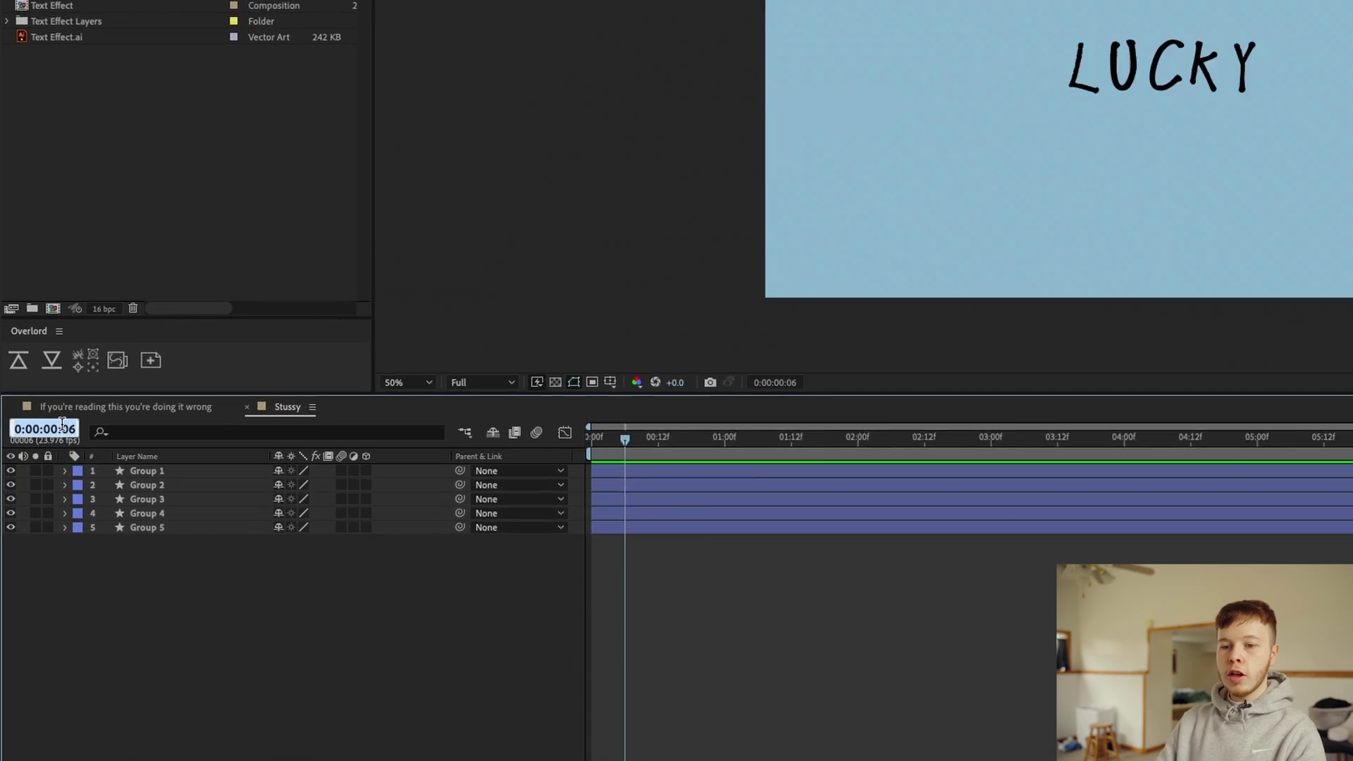
click(54, 444)
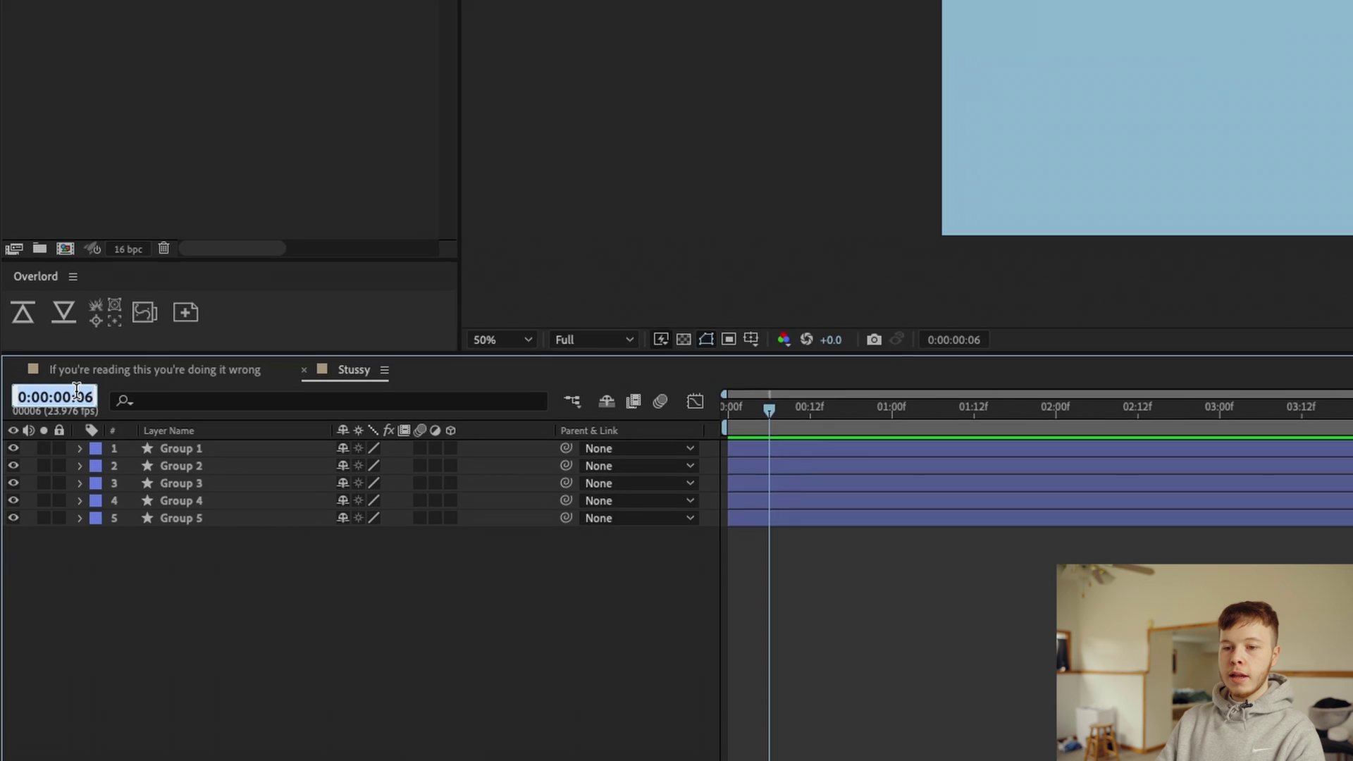
key(BackSpace)
text(5)
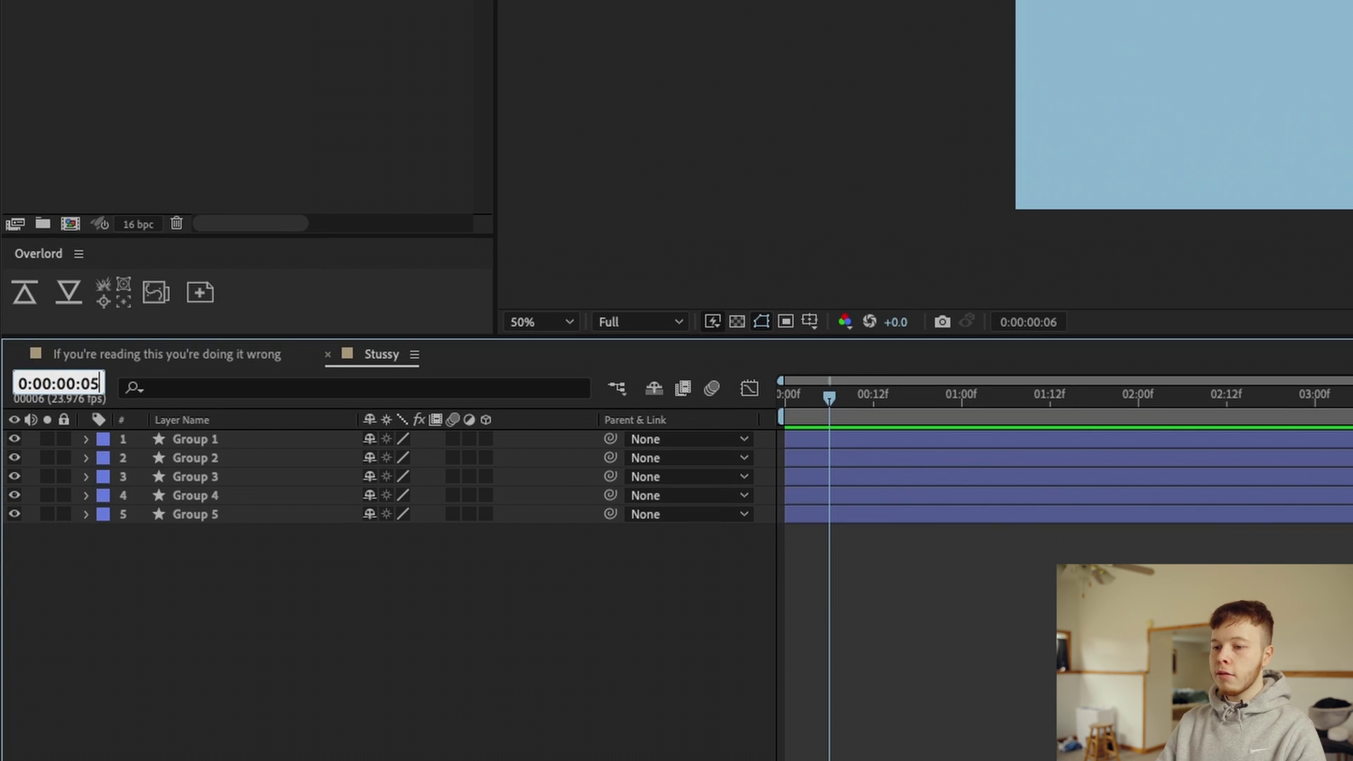
key(Return)
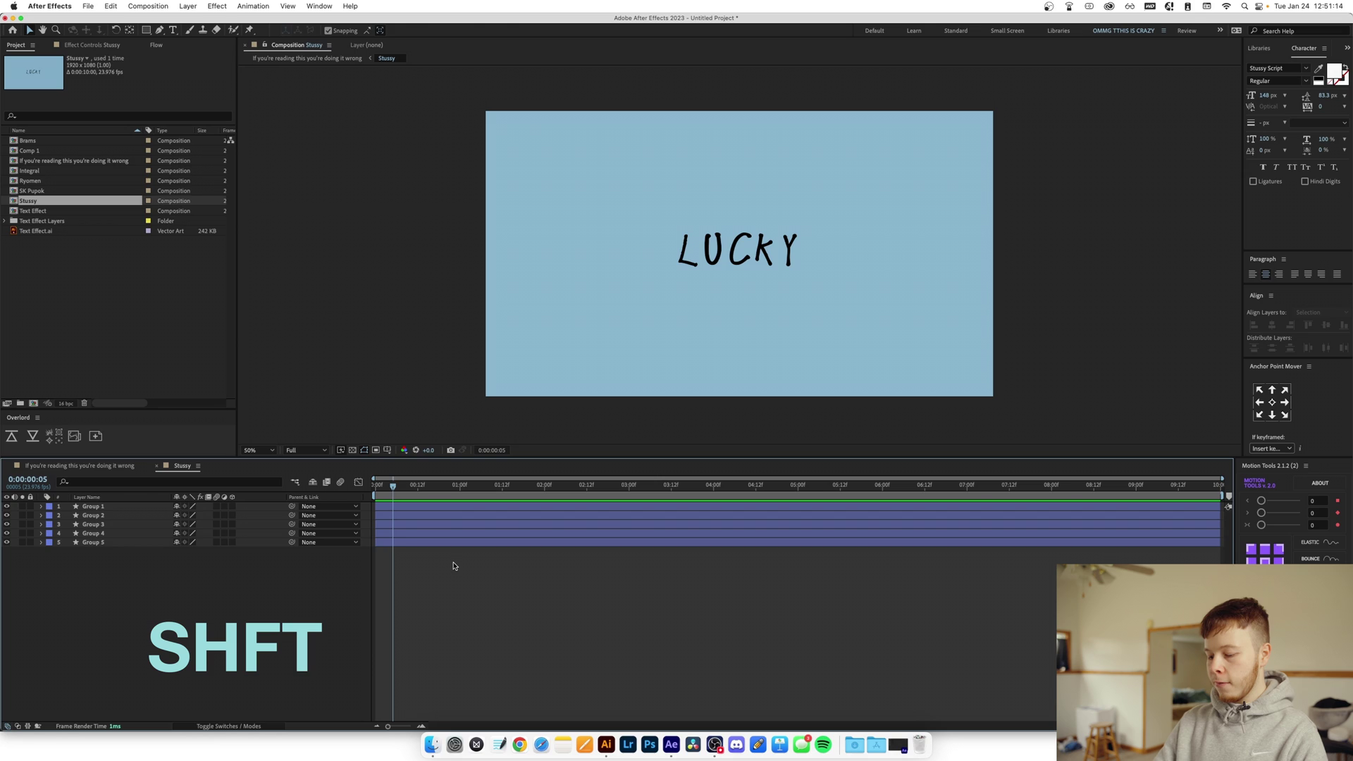
key(shift+super+d)
key(Delete)
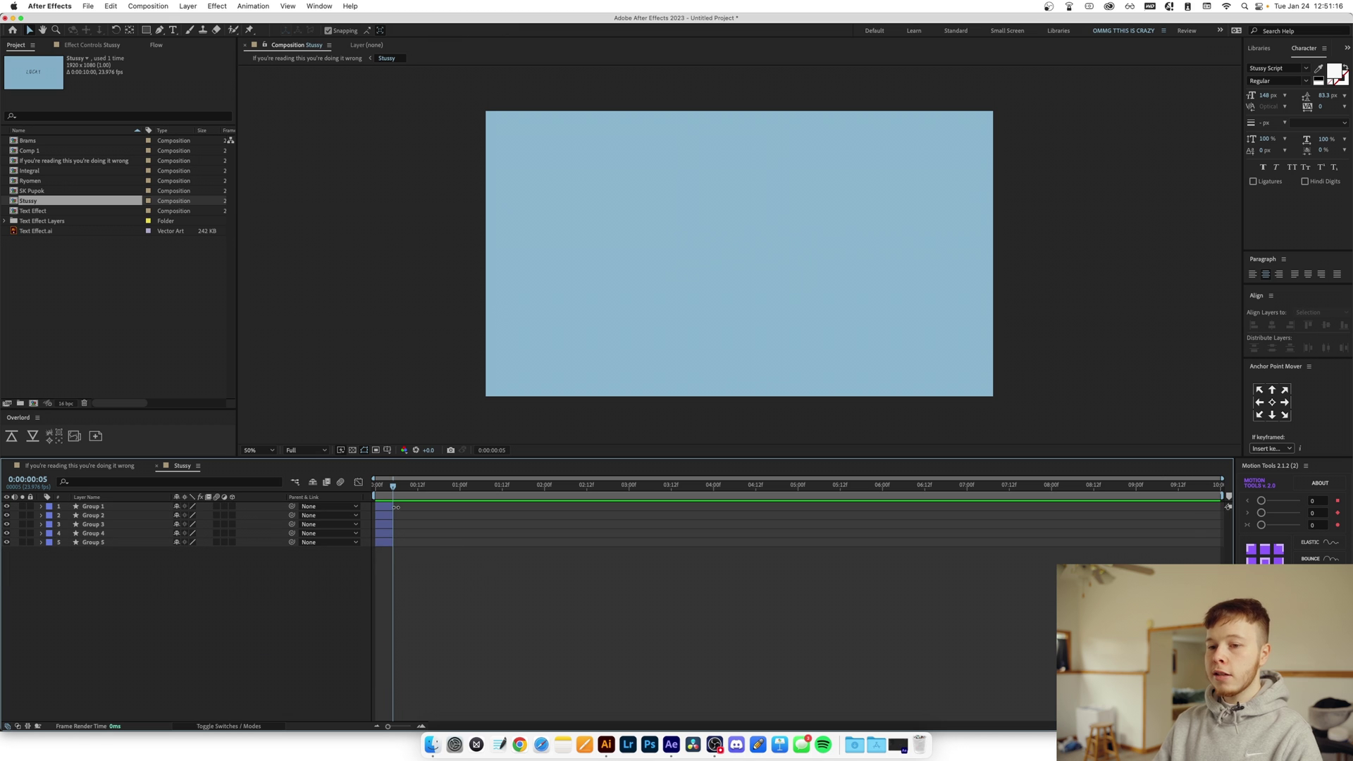
Try to sequence the five trimmed Stussy letter layers one after another from the start with the Keyframe Assistant
drag(386, 495, 258, 480)
key(super+a)
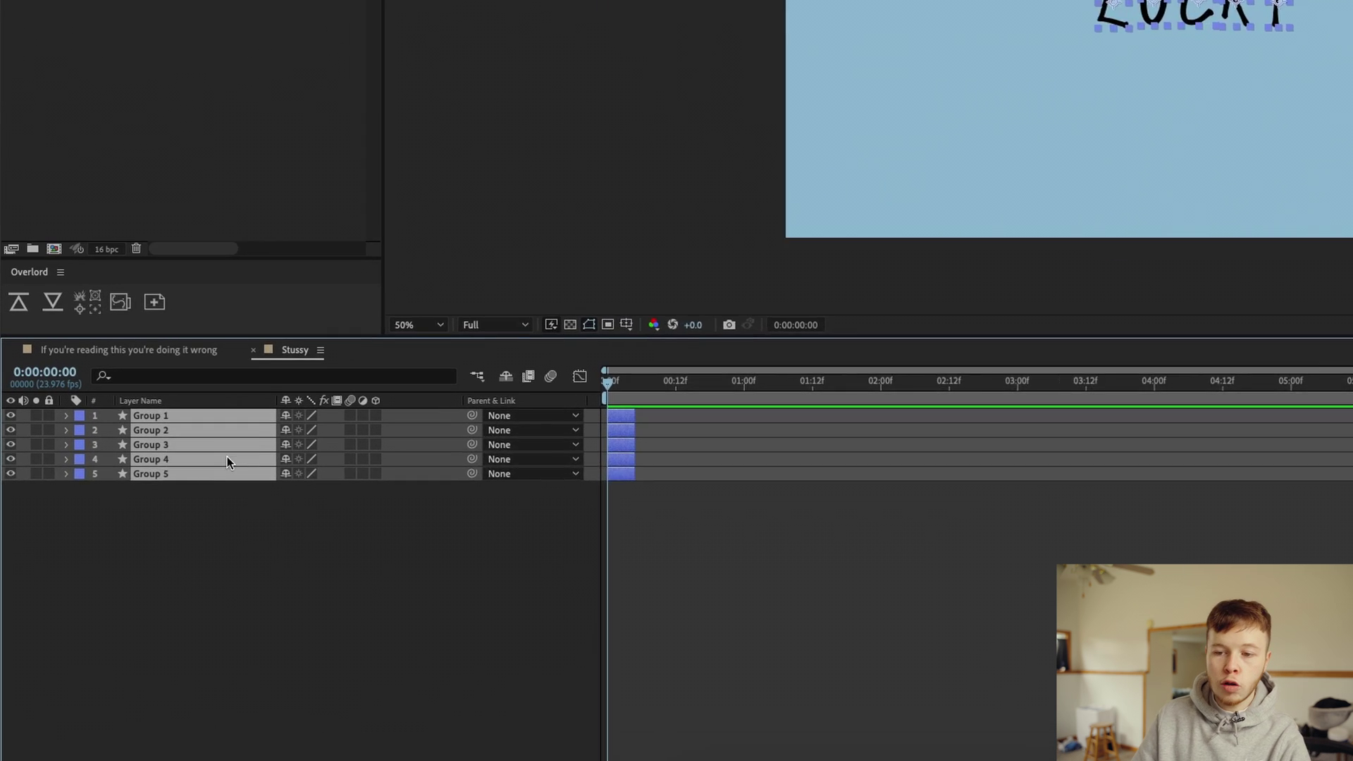
right_click(245, 403)
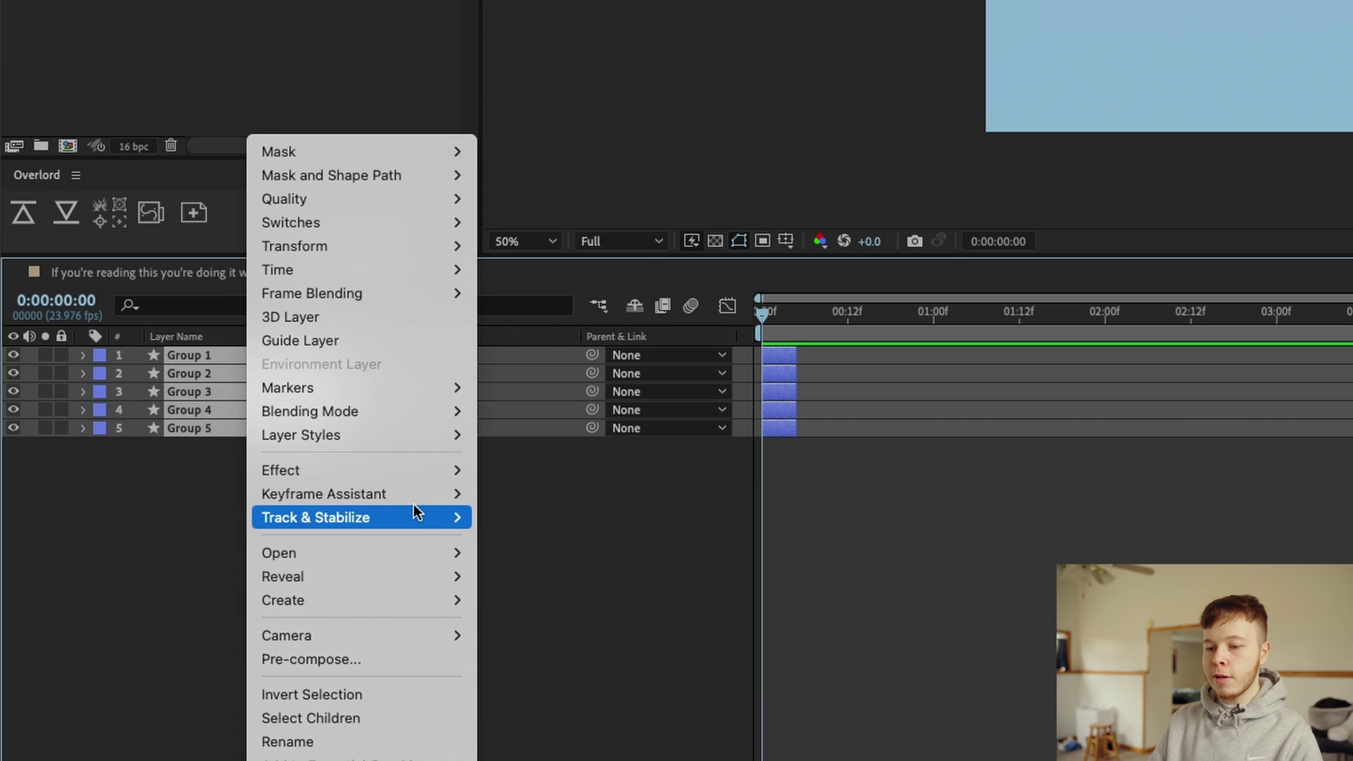
mouse_move(417, 501)
click(591, 679)
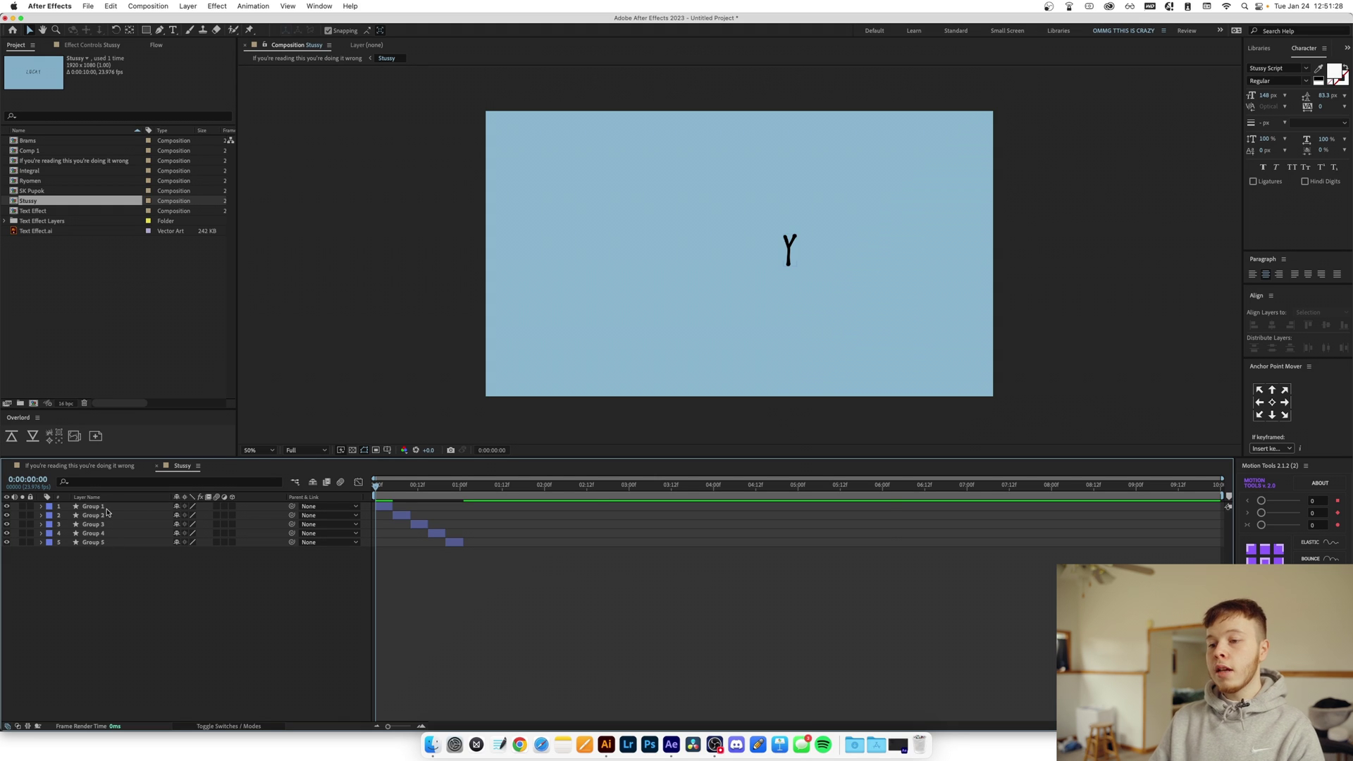
mouse_move(376, 485)
mouse_down()
mouse_move(437, 497)
mouse_move(373, 503)
mouse_move(437, 502)
mouse_move(357, 503)
mouse_up()
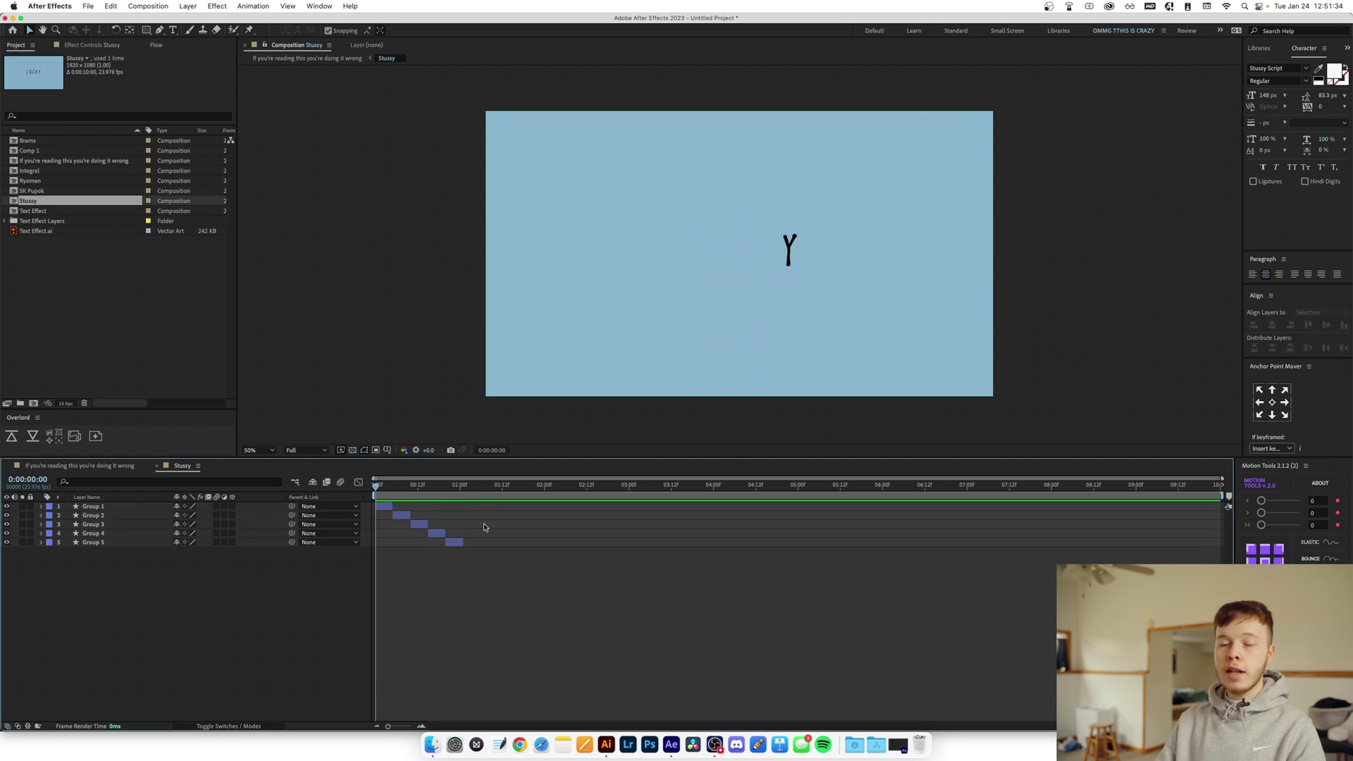
key(super+z)
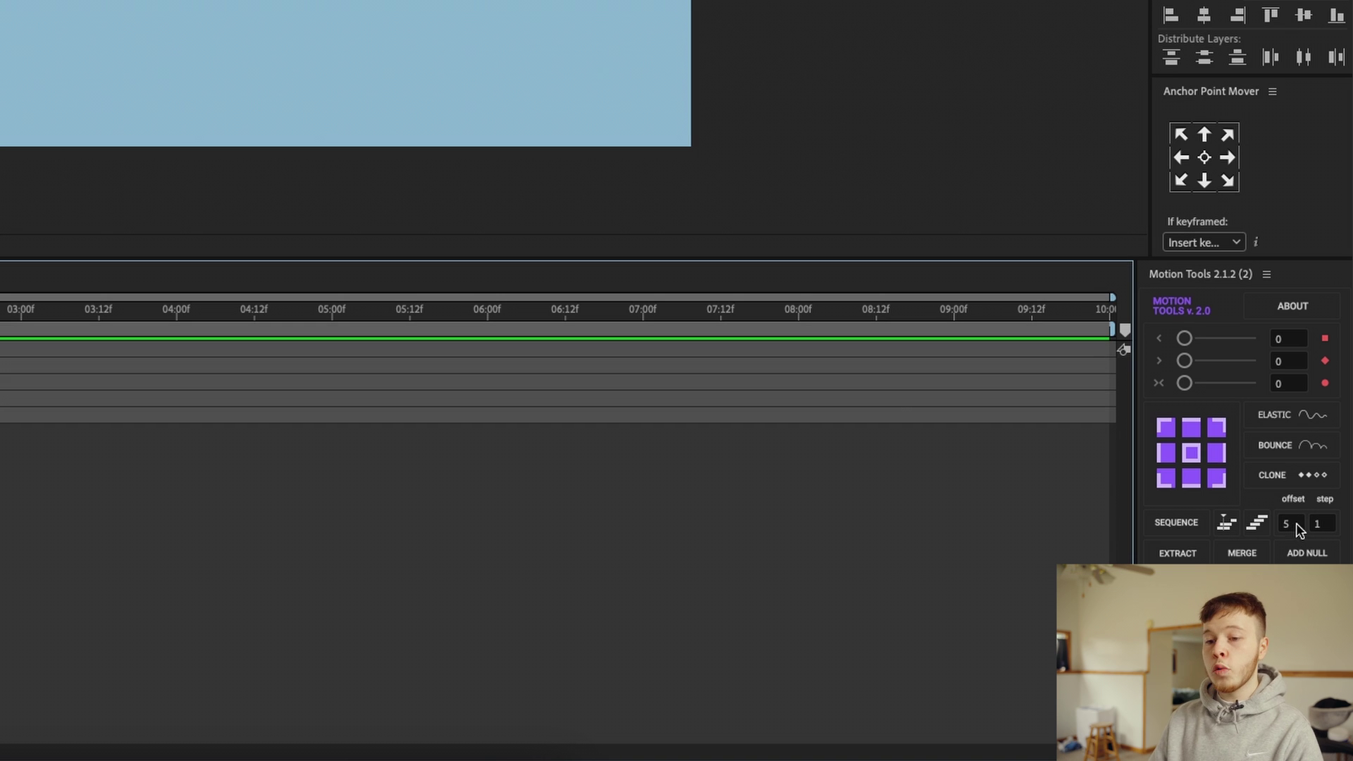
Stagger the Stussy letter layers from L to Y with Motion Tools, offset 5 and step 1, and preview them
click(1257, 523)
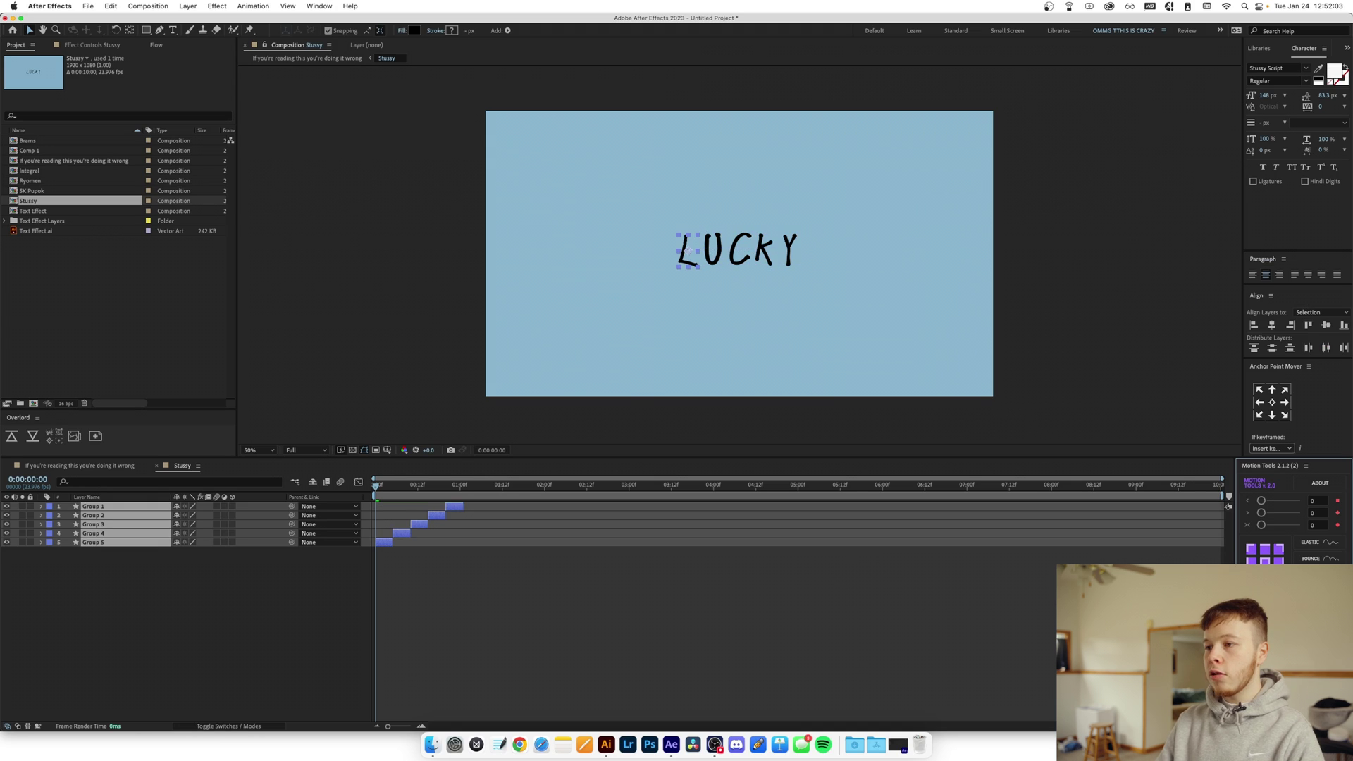
click(120, 626)
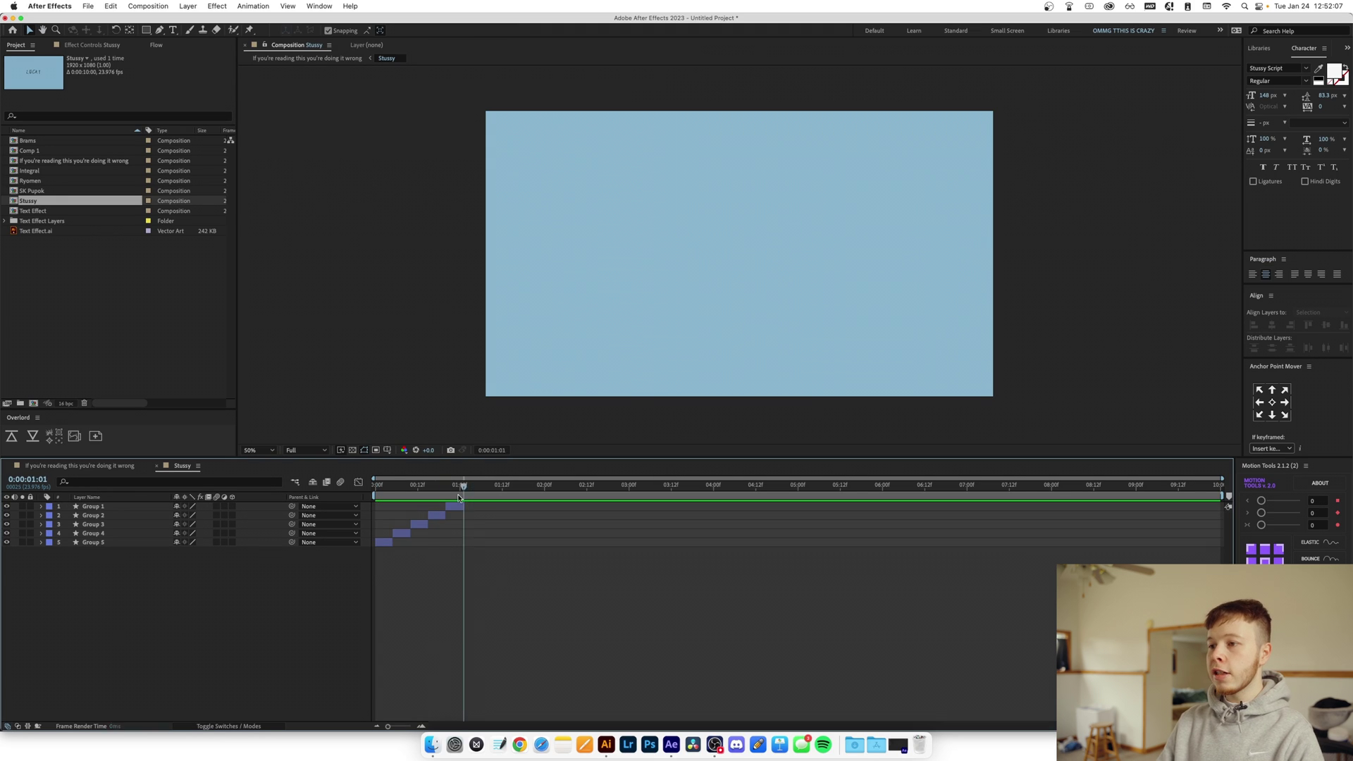
key(space)
key(space)
In the Brams composition, trim all letter layers to end at 0:00:00:05 and select them at the composition start
click(80, 465)
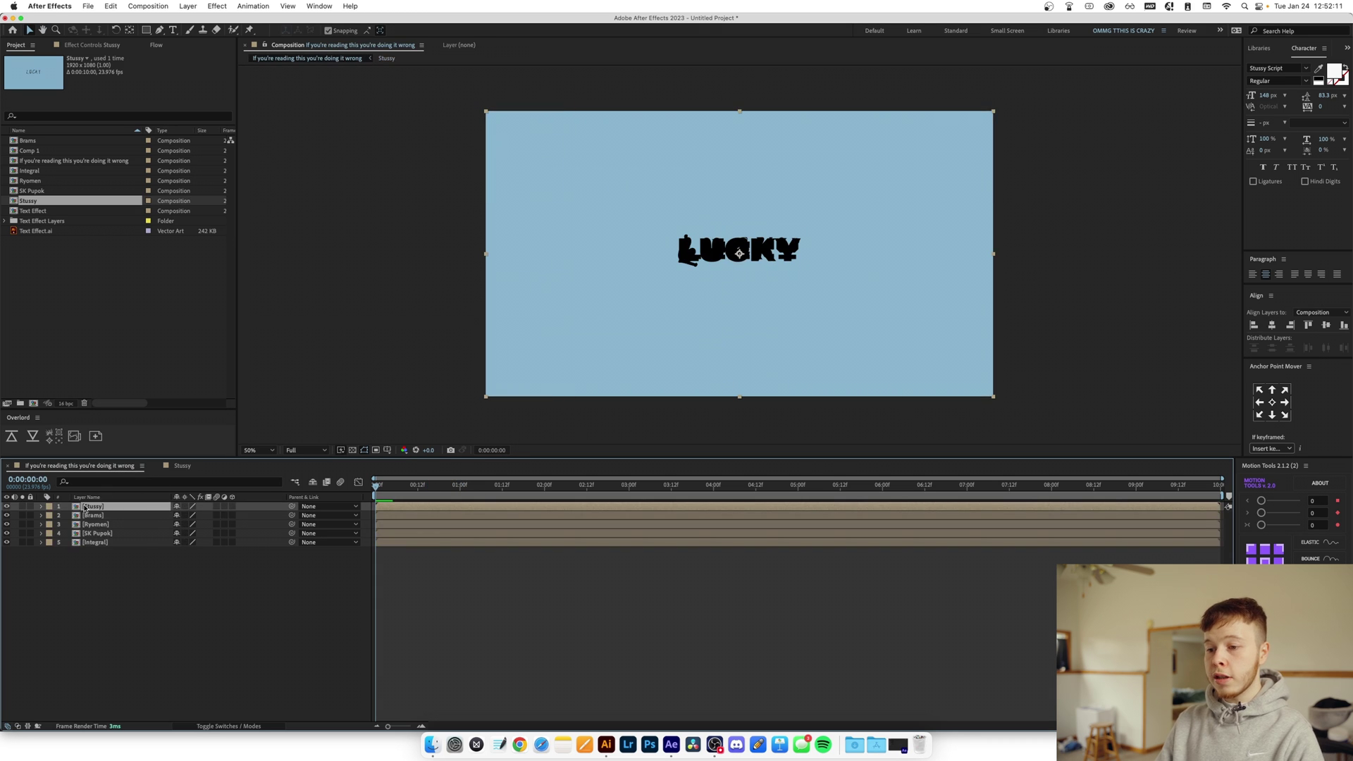
double_click(87, 519)
click(34, 479)
text(5)
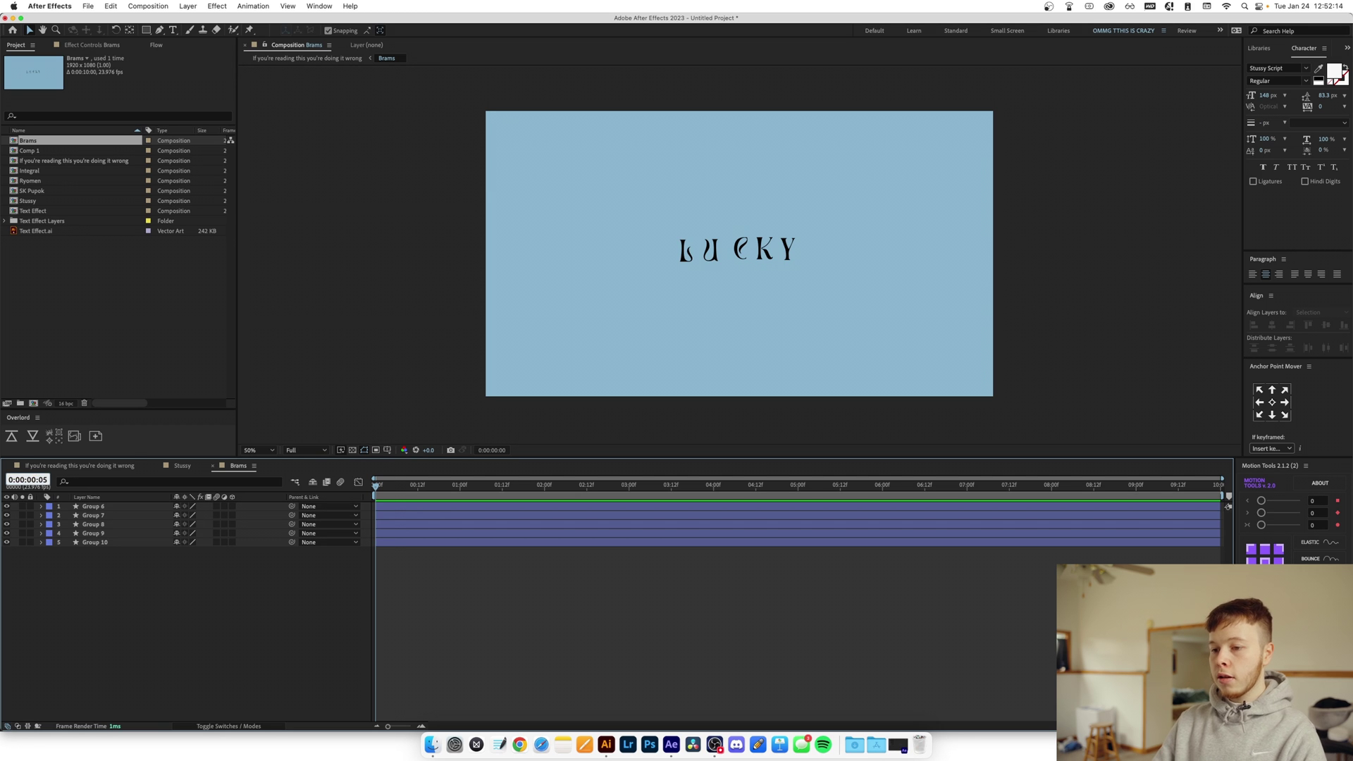
key(Return)
key(super+a)
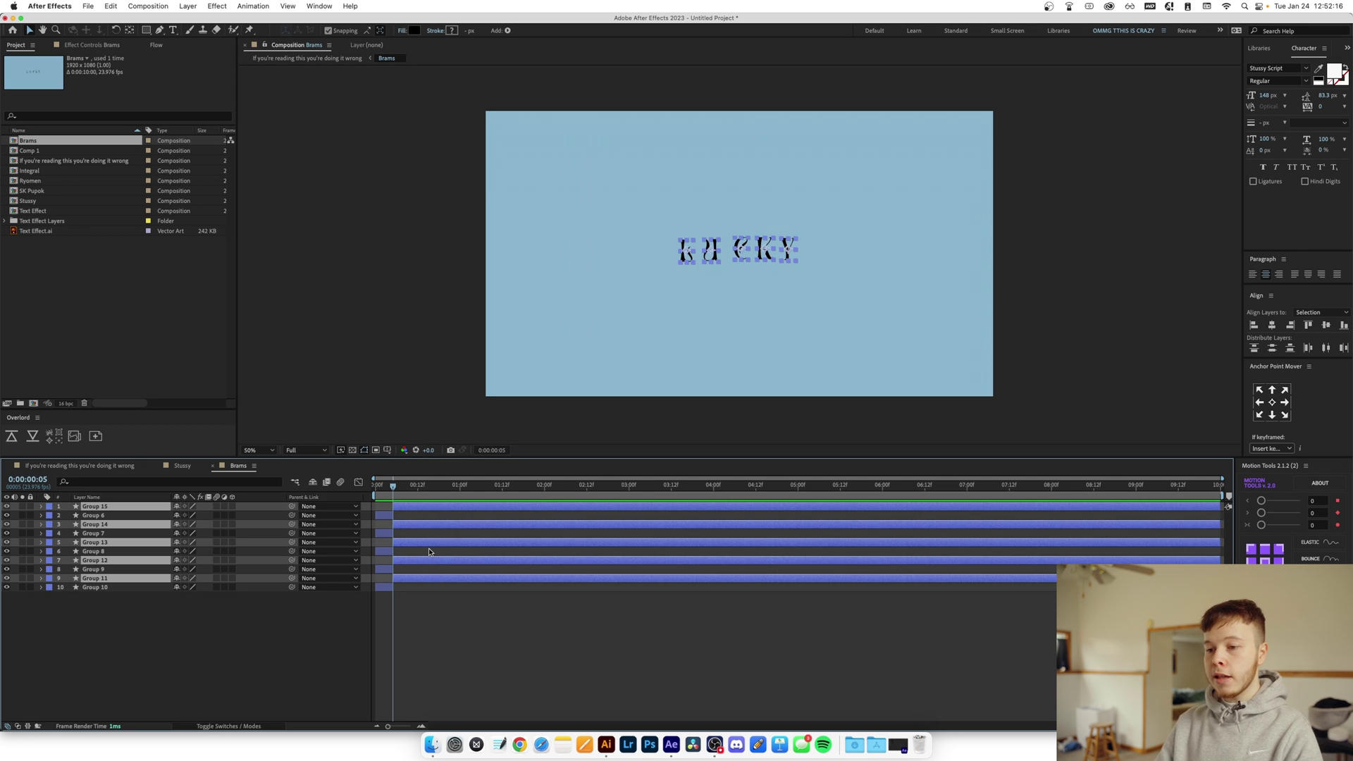
key(alt+bracketright)
click(429, 552)
key(Home)
key(super+a)
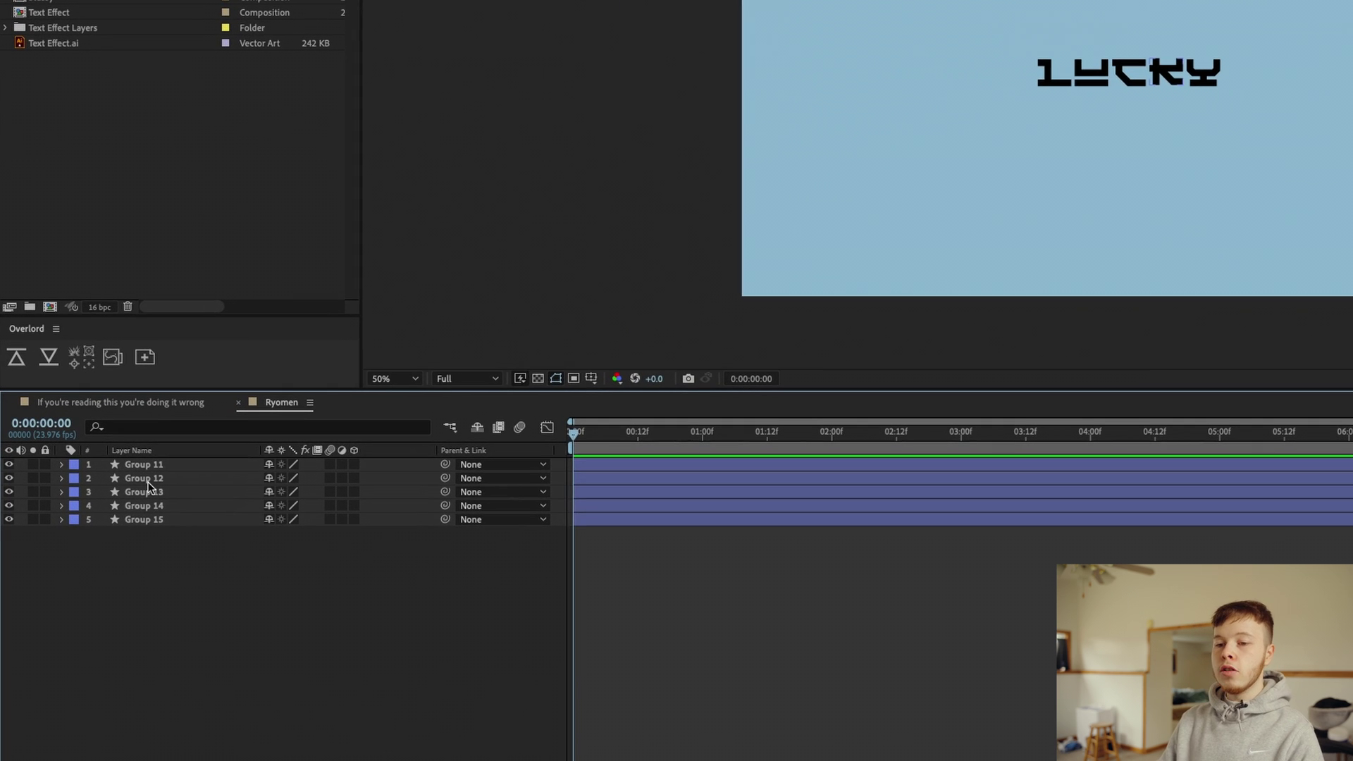
Split the Ryomen letter layers at 0:00:00:05, delete the parts after it, and select the remaining layers at the composition start
key(space)
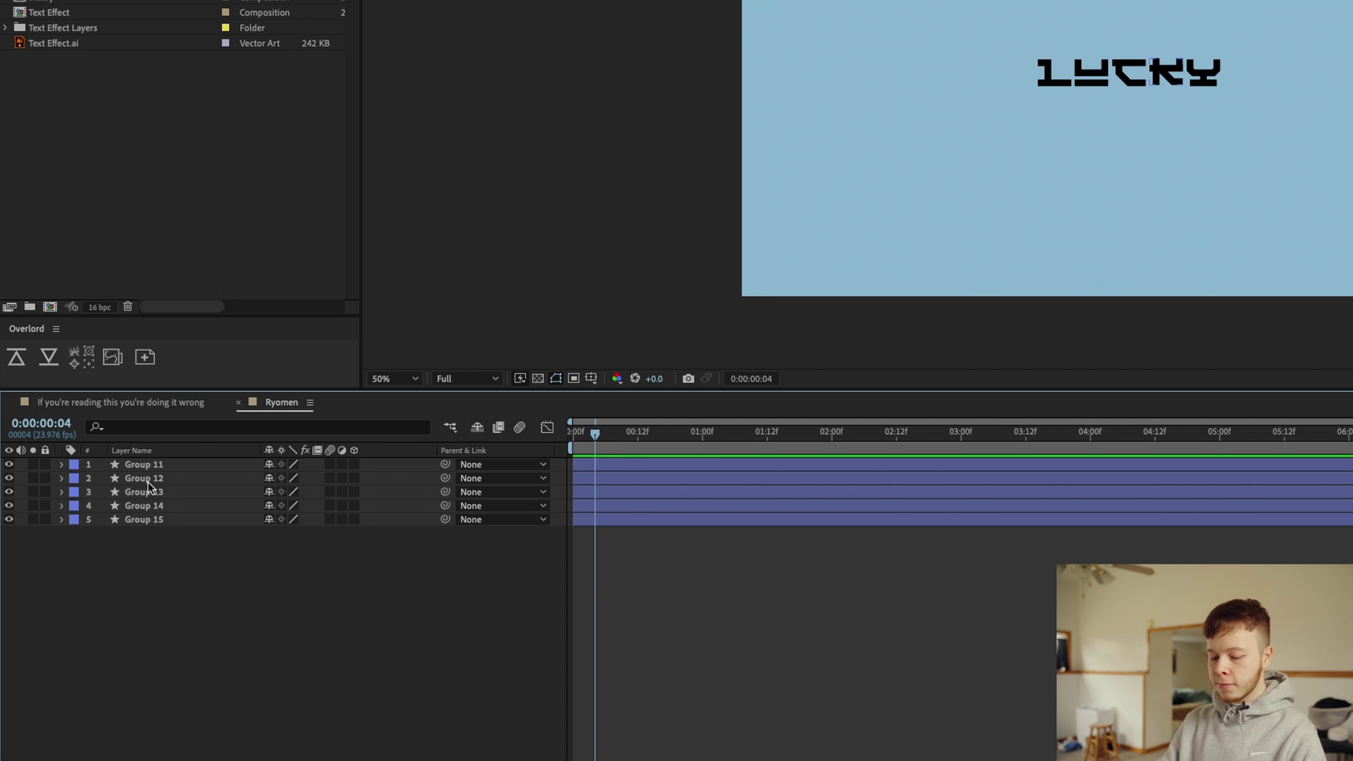
key(ctrl+a)
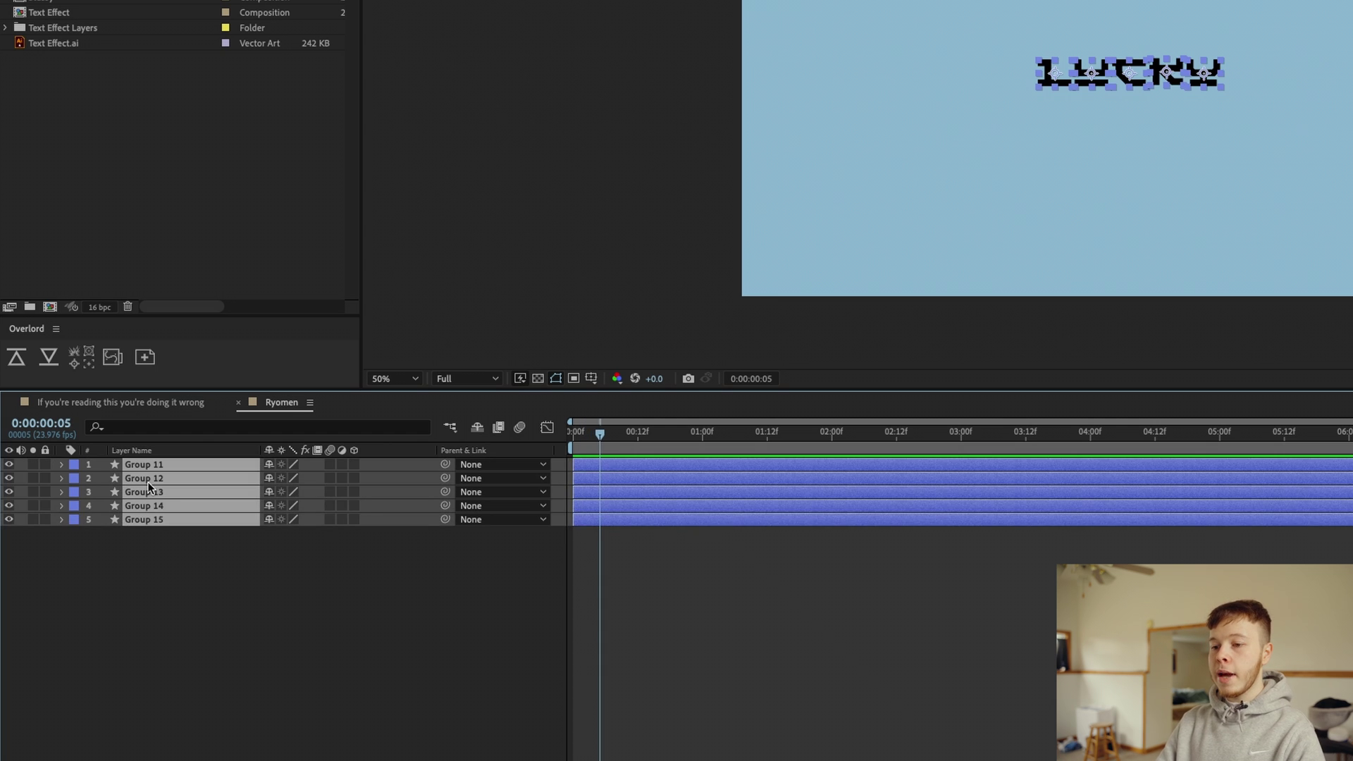
key(ctrl+shift+d)
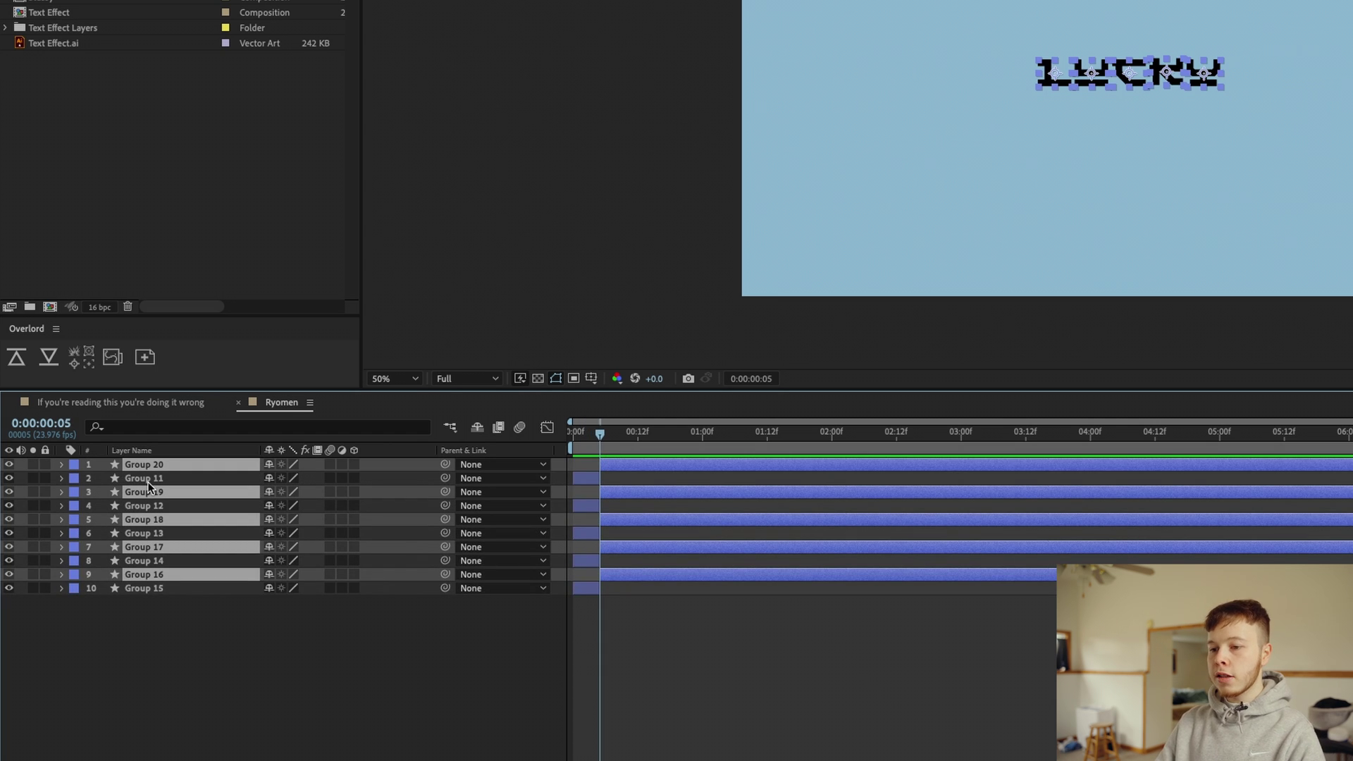
key(Delete)
key(Home)
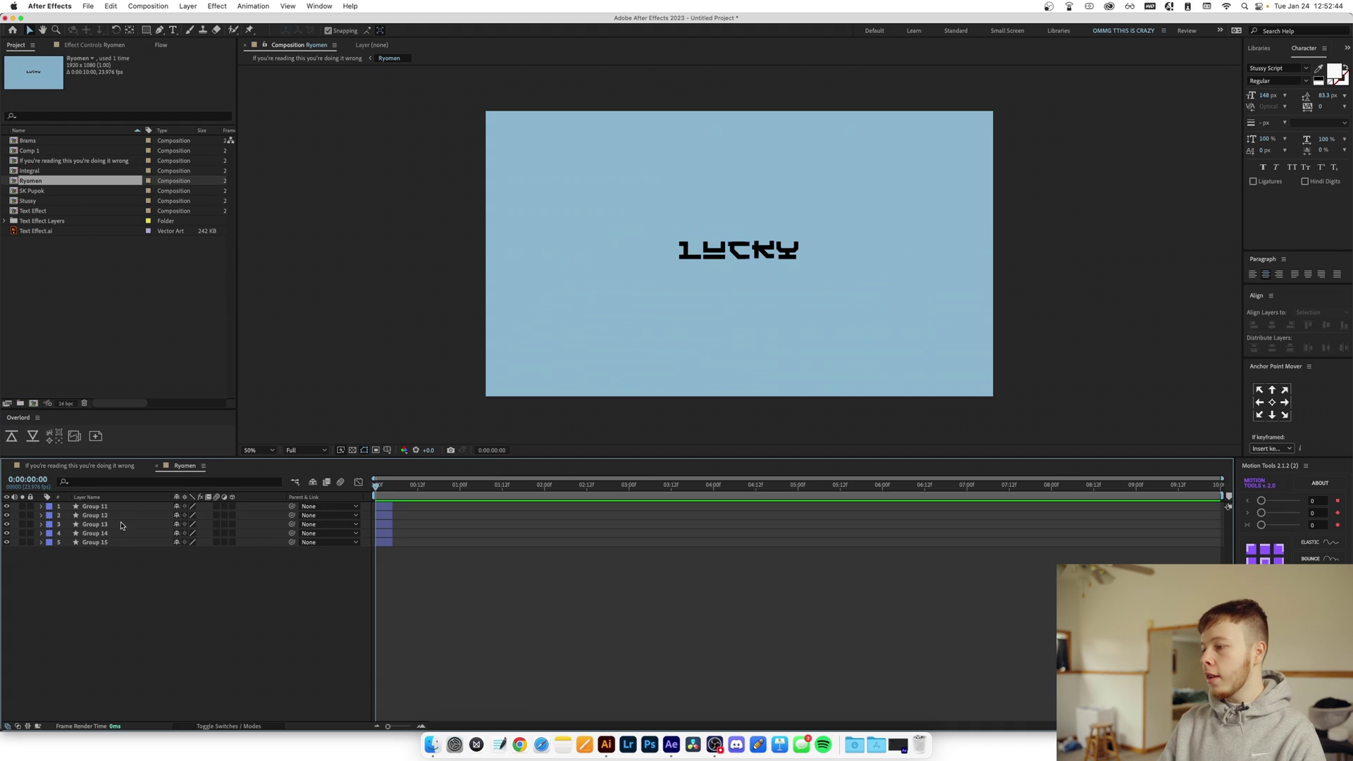
key(ctrl+a)
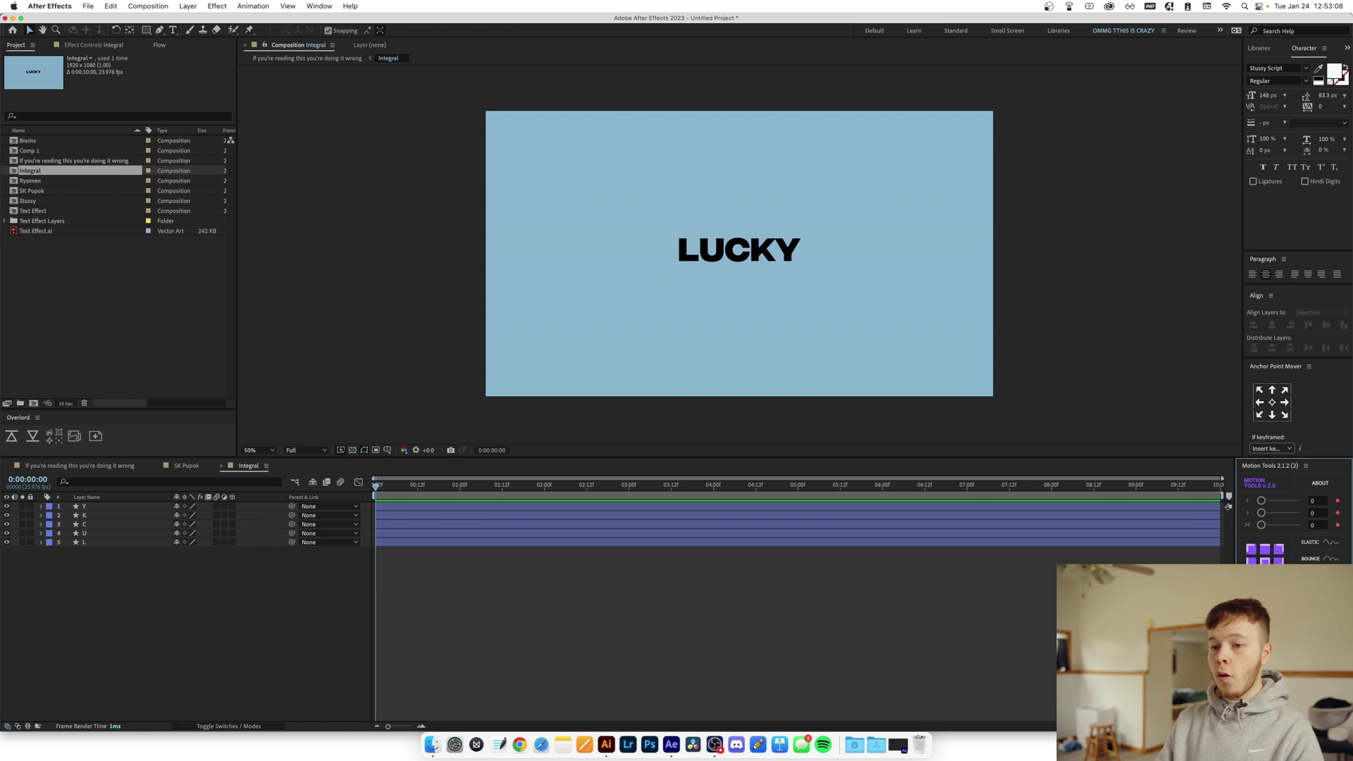
Stagger the full-length Integral letter layers from L to Y with a 5-frame offset and preview the animation
key(super+a)
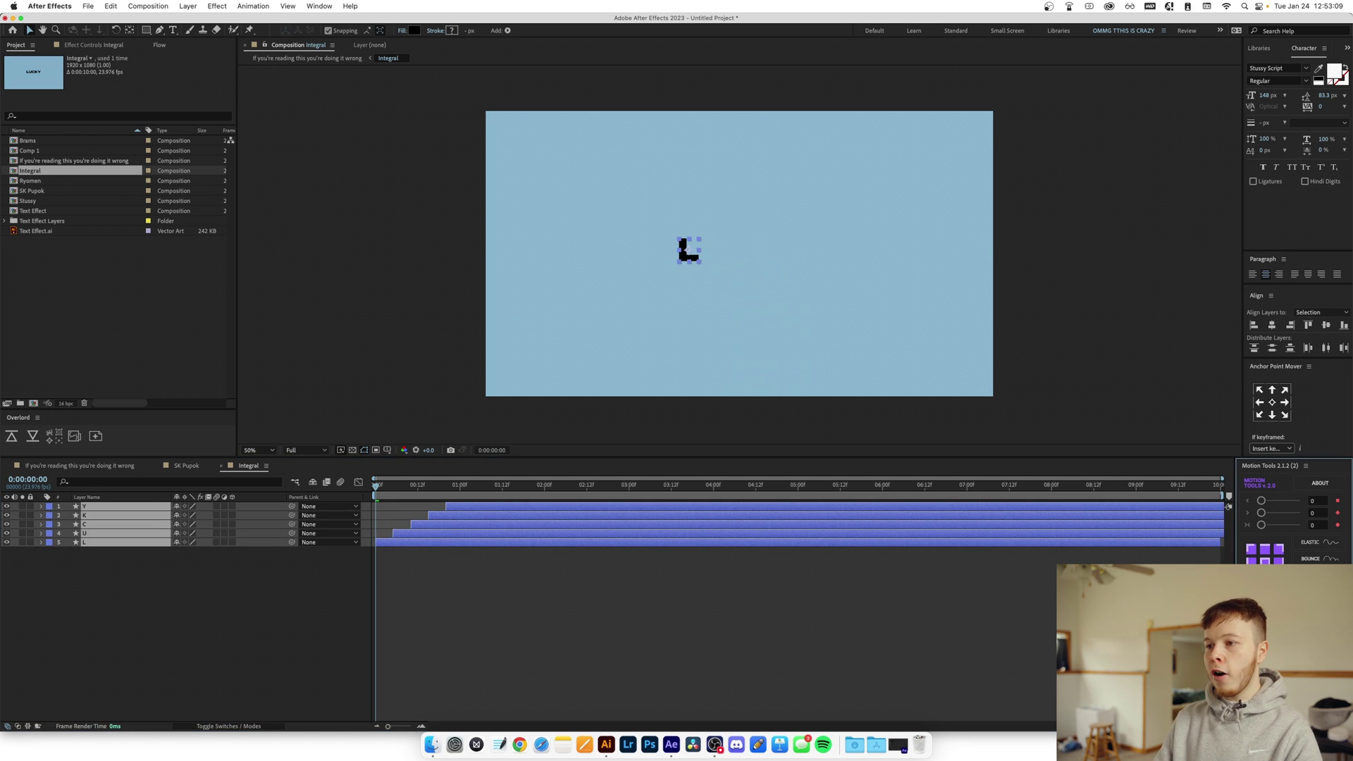
click(767, 629)
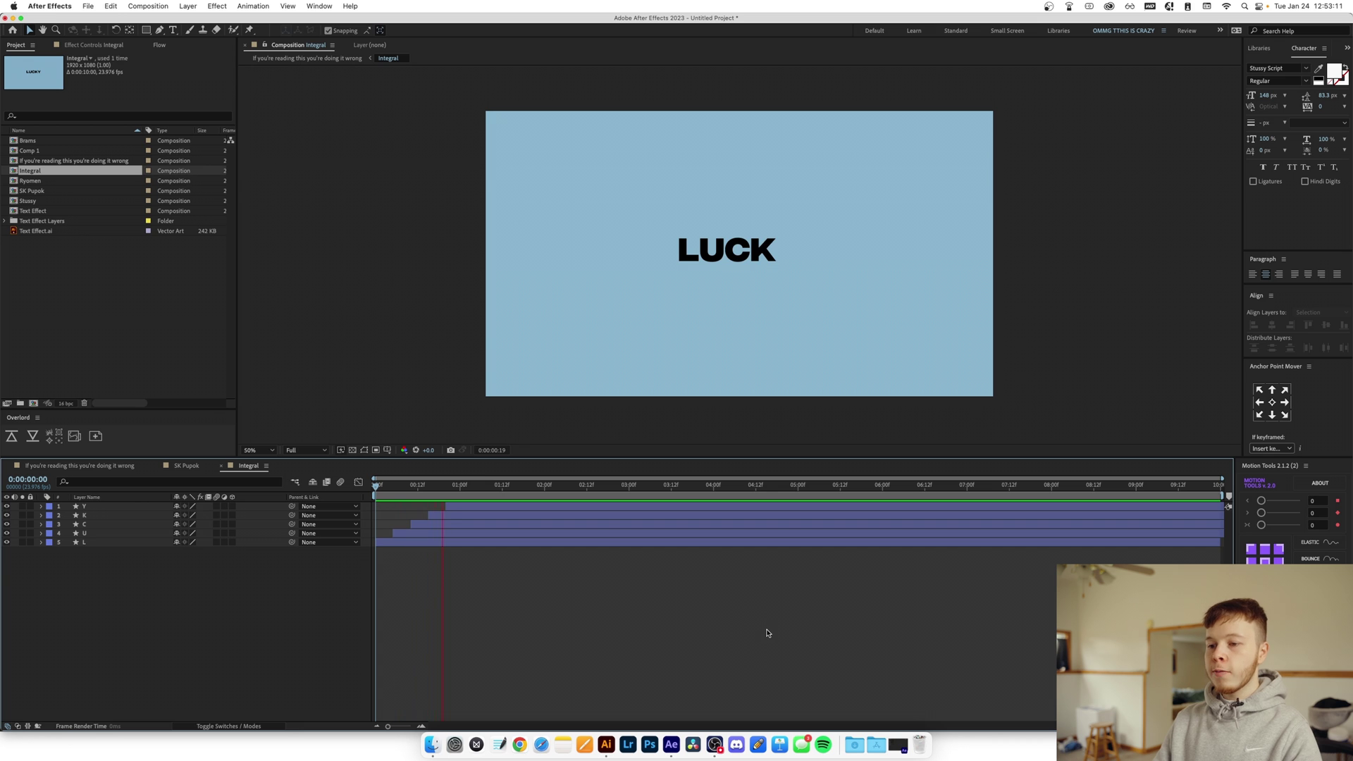
key(space)
Close the SK Pupok and Integral compositions, and stagger the five font layers in the main composition with offset 5 and step 1
click(182, 465)
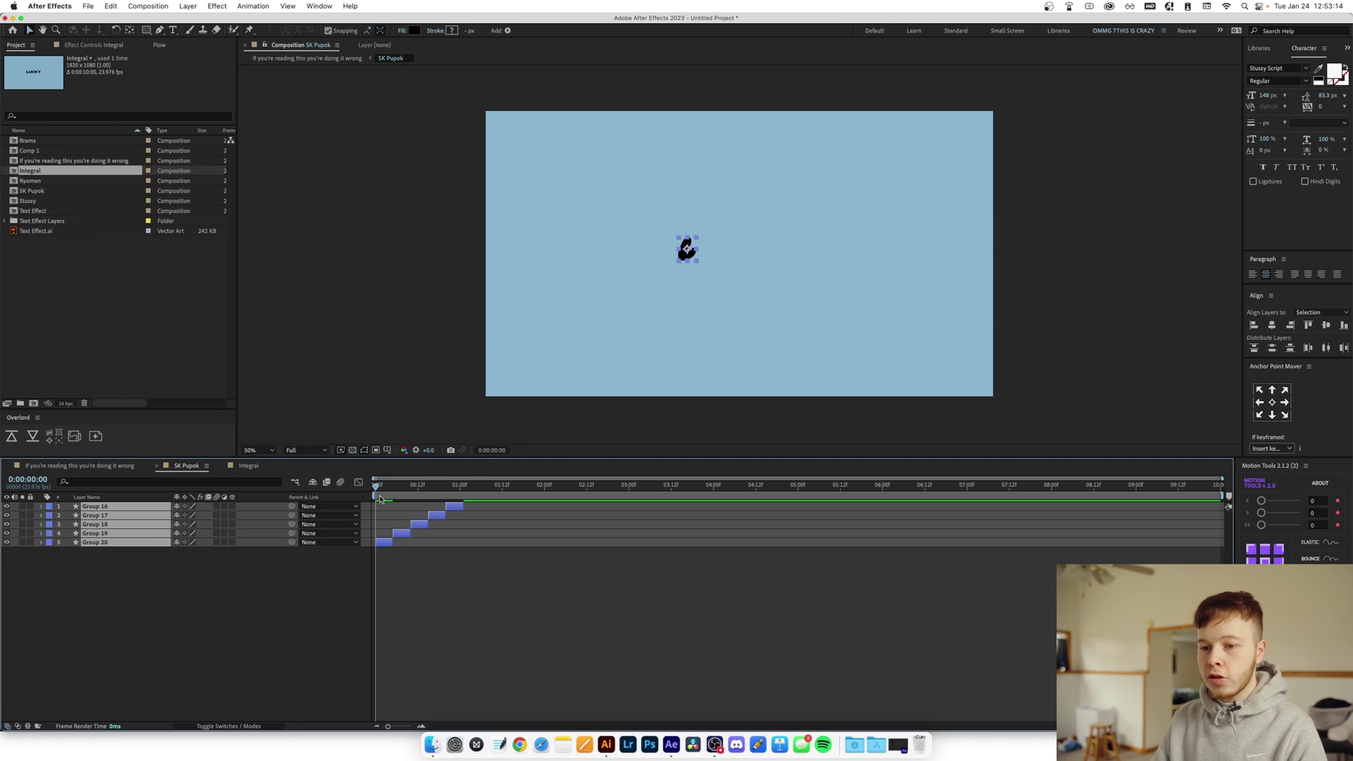
click(158, 466)
click(157, 465)
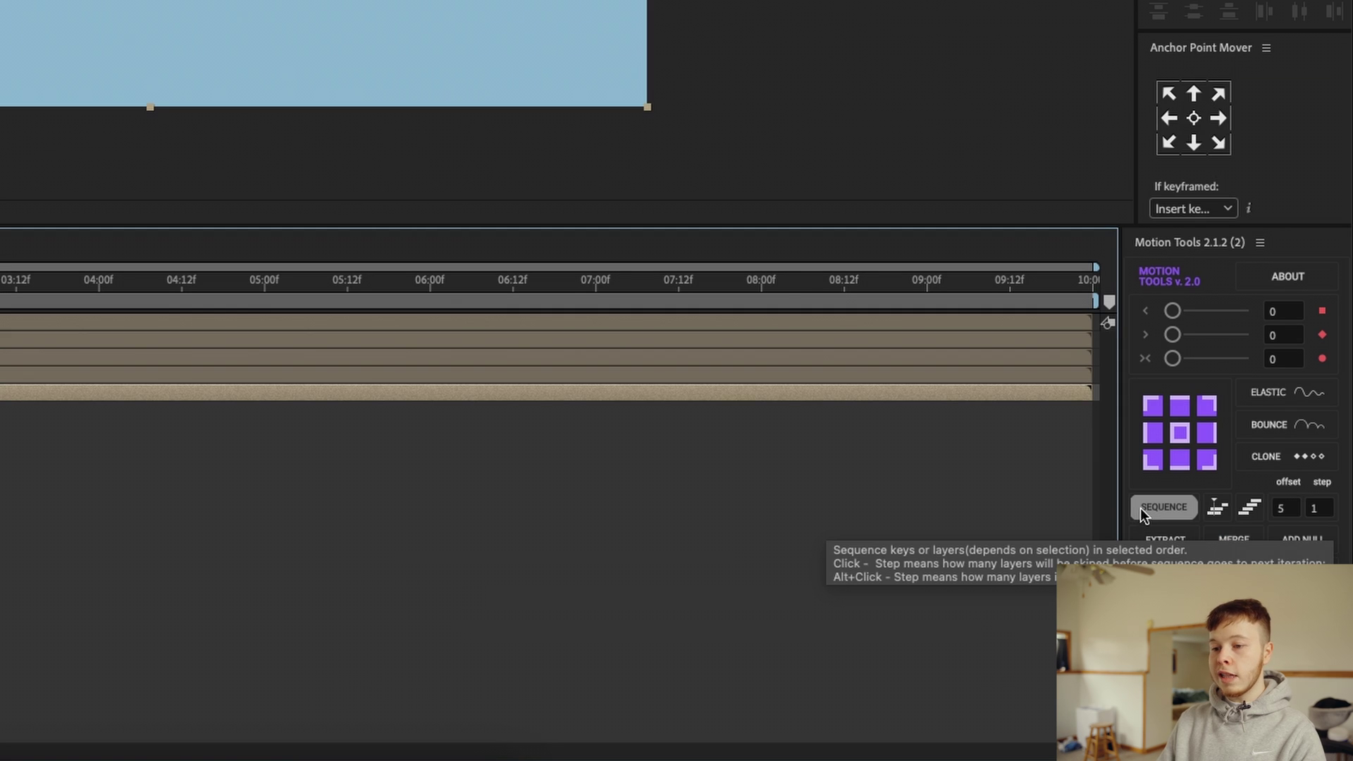
click(1141, 506)
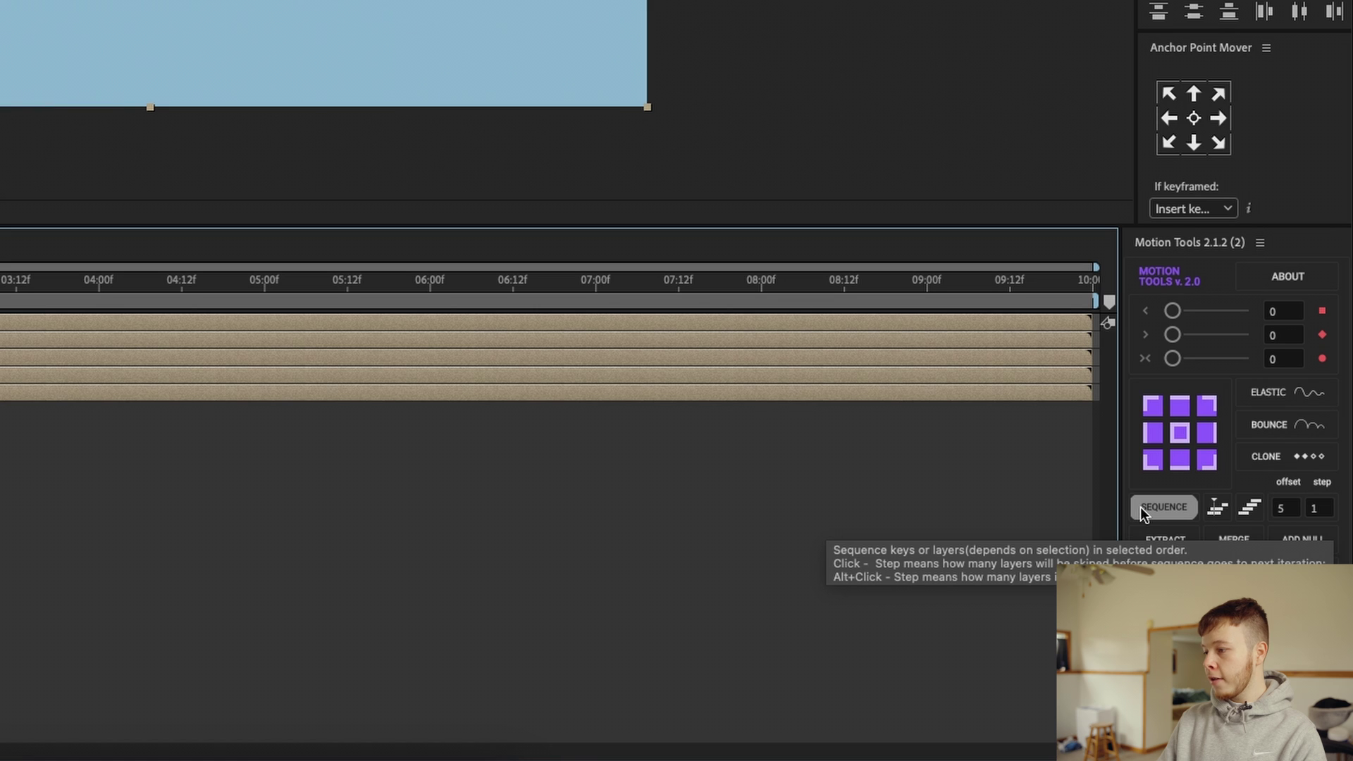
click(1245, 506)
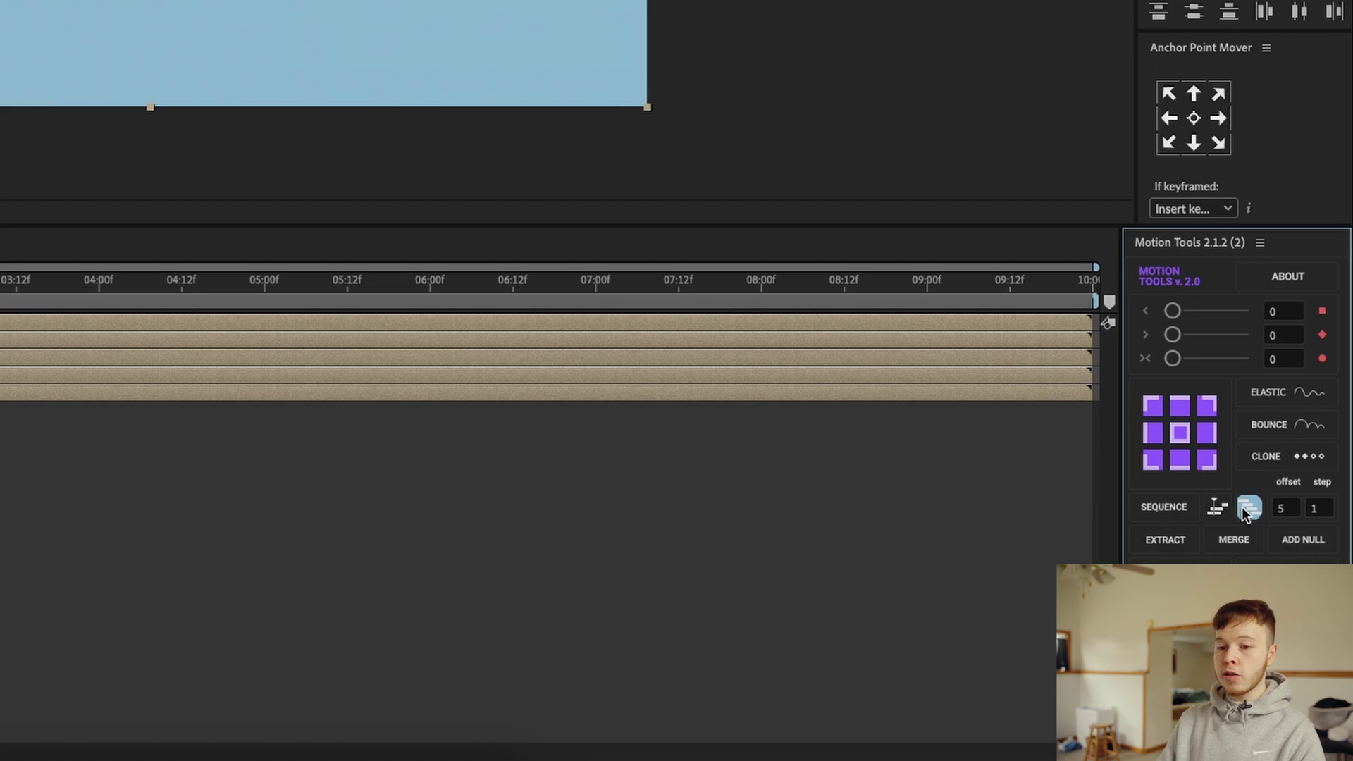
Apply the 5-frame sequence offset to the five font layers and preview the animation from the composition start
click(1164, 513)
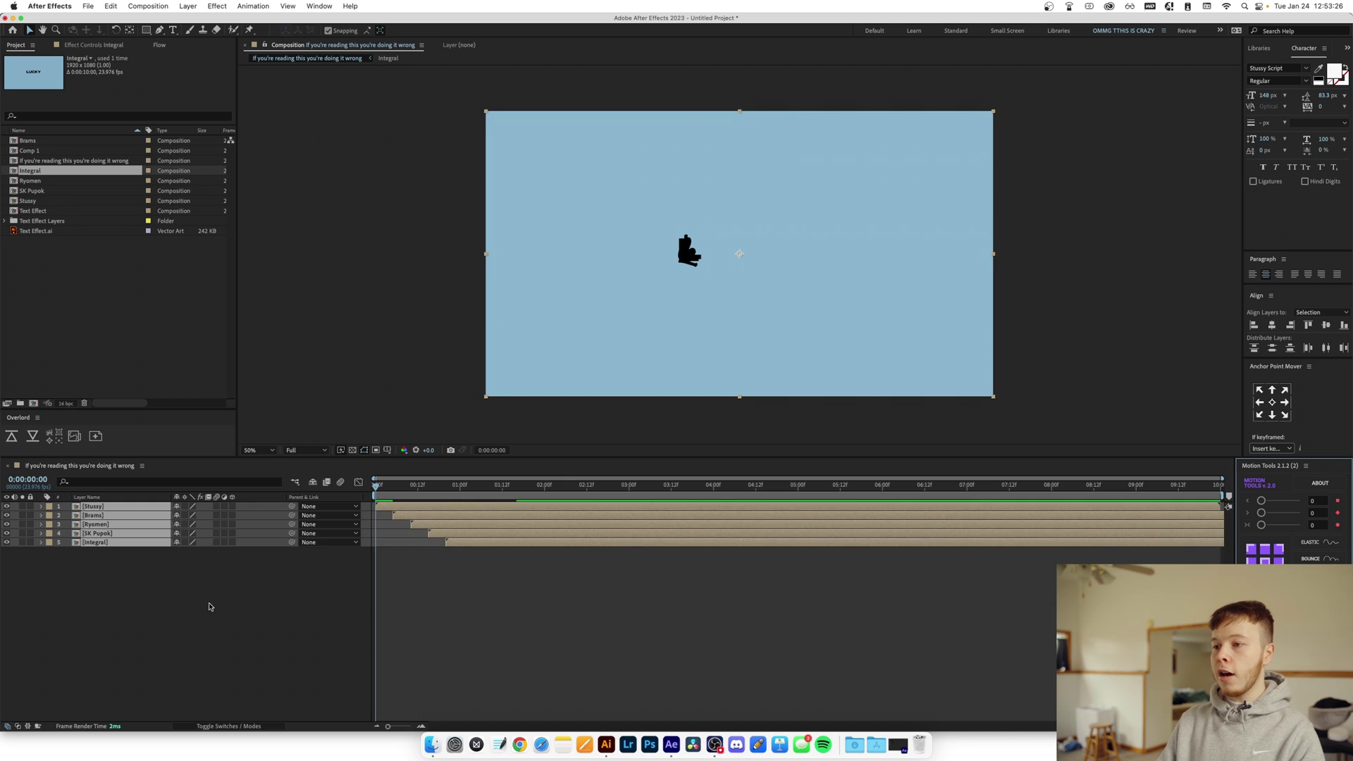
key(space)
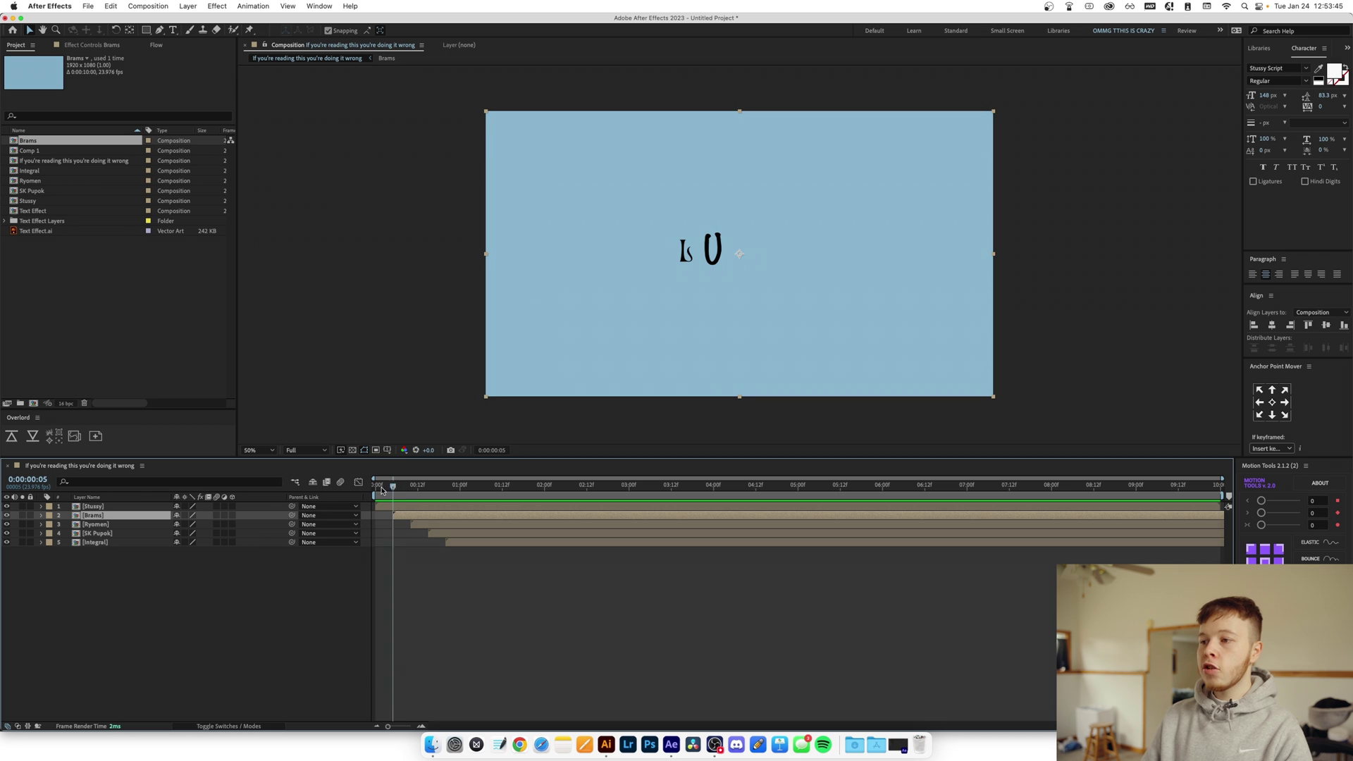
click(381, 489)
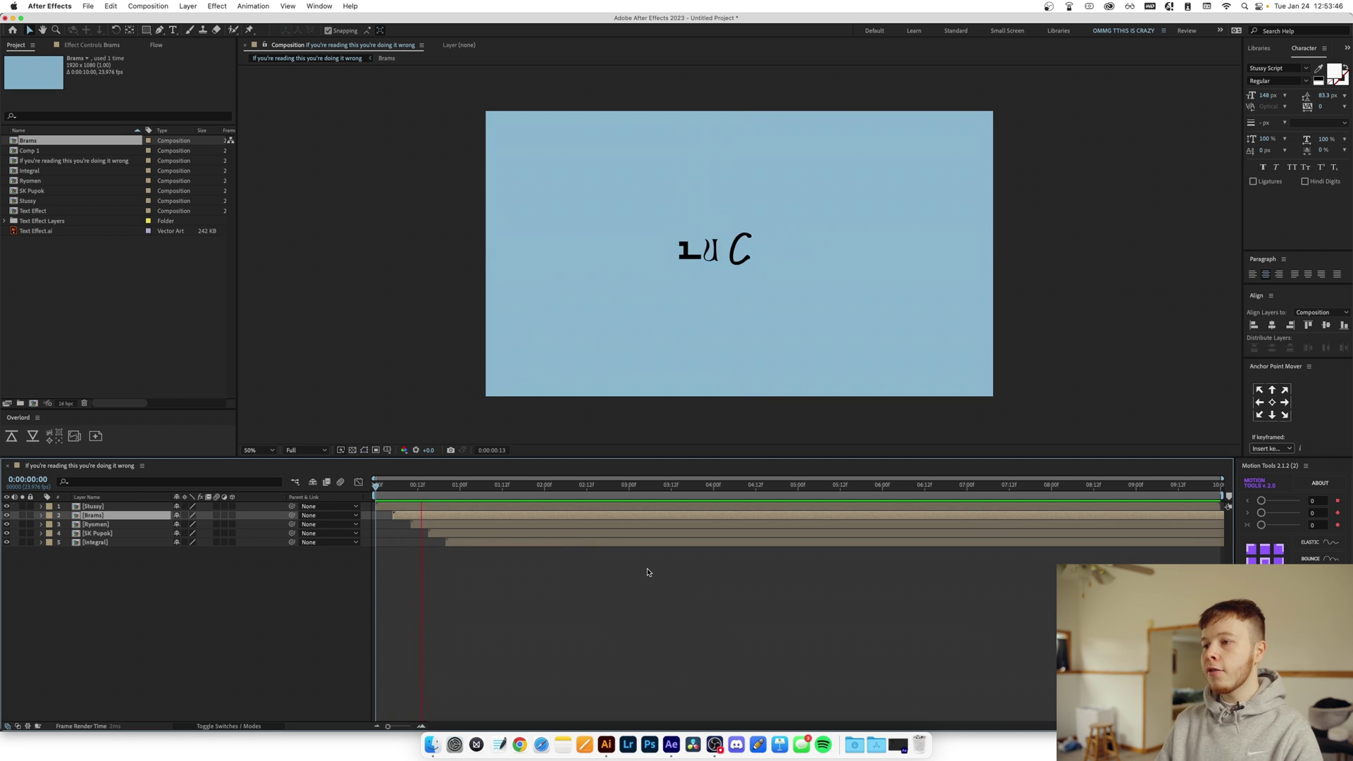
key(space)
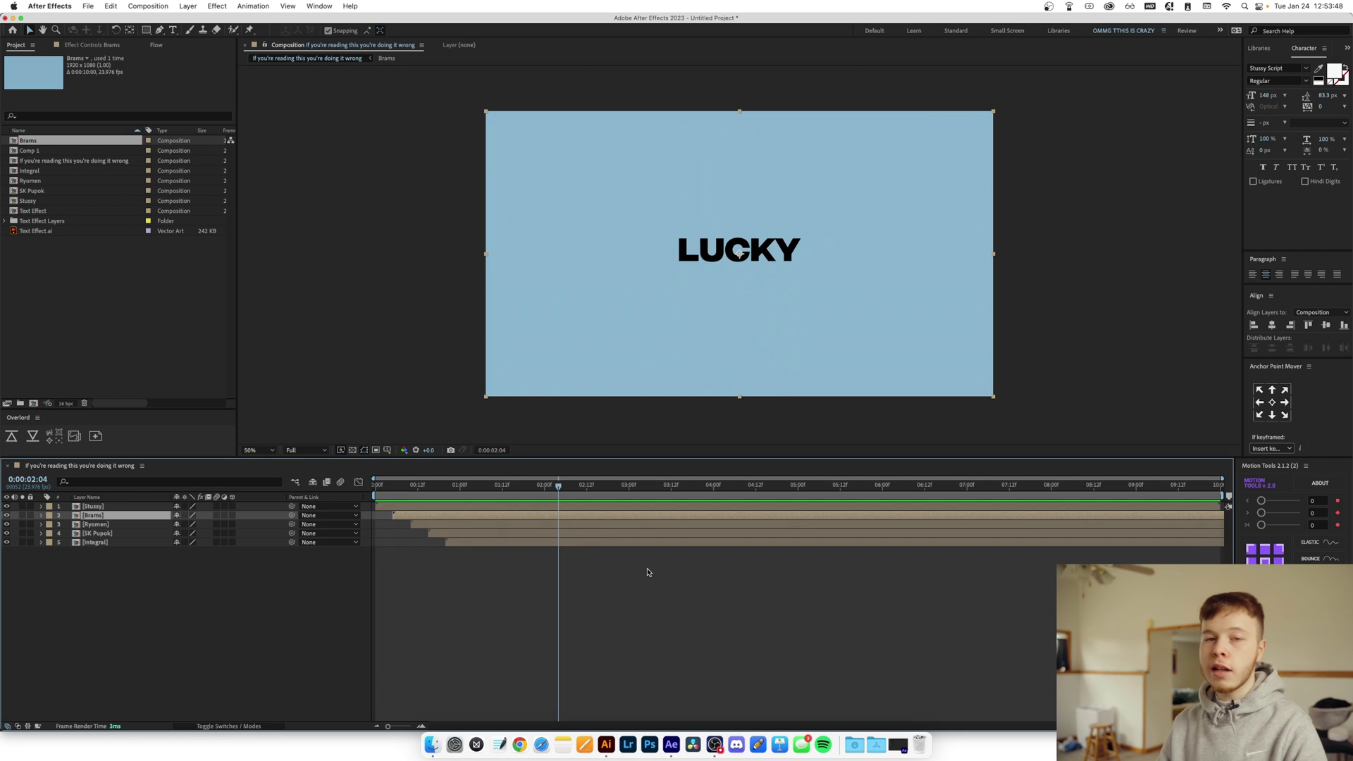
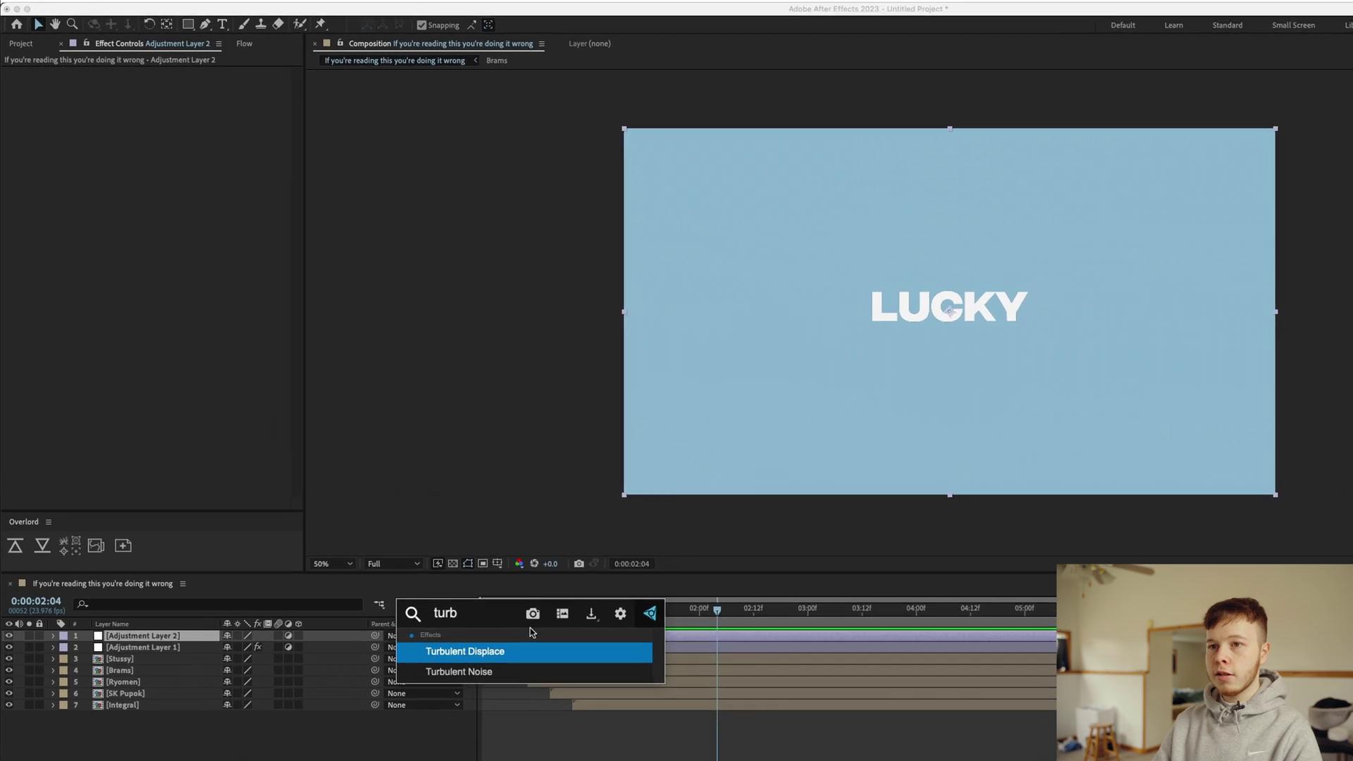
Set the Turbulent Displace Amount and Size to 5 on Adjustment Layer 2
click(251, 116)
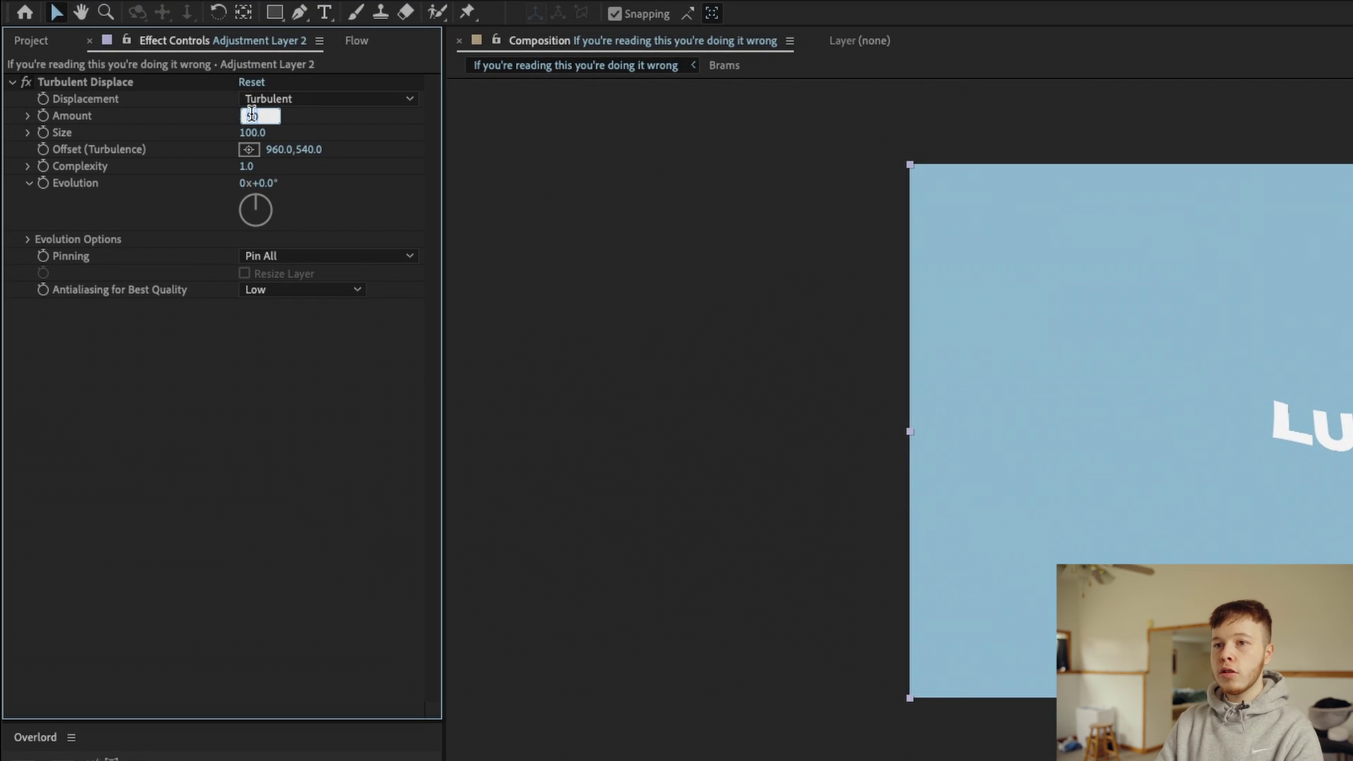
text(5)
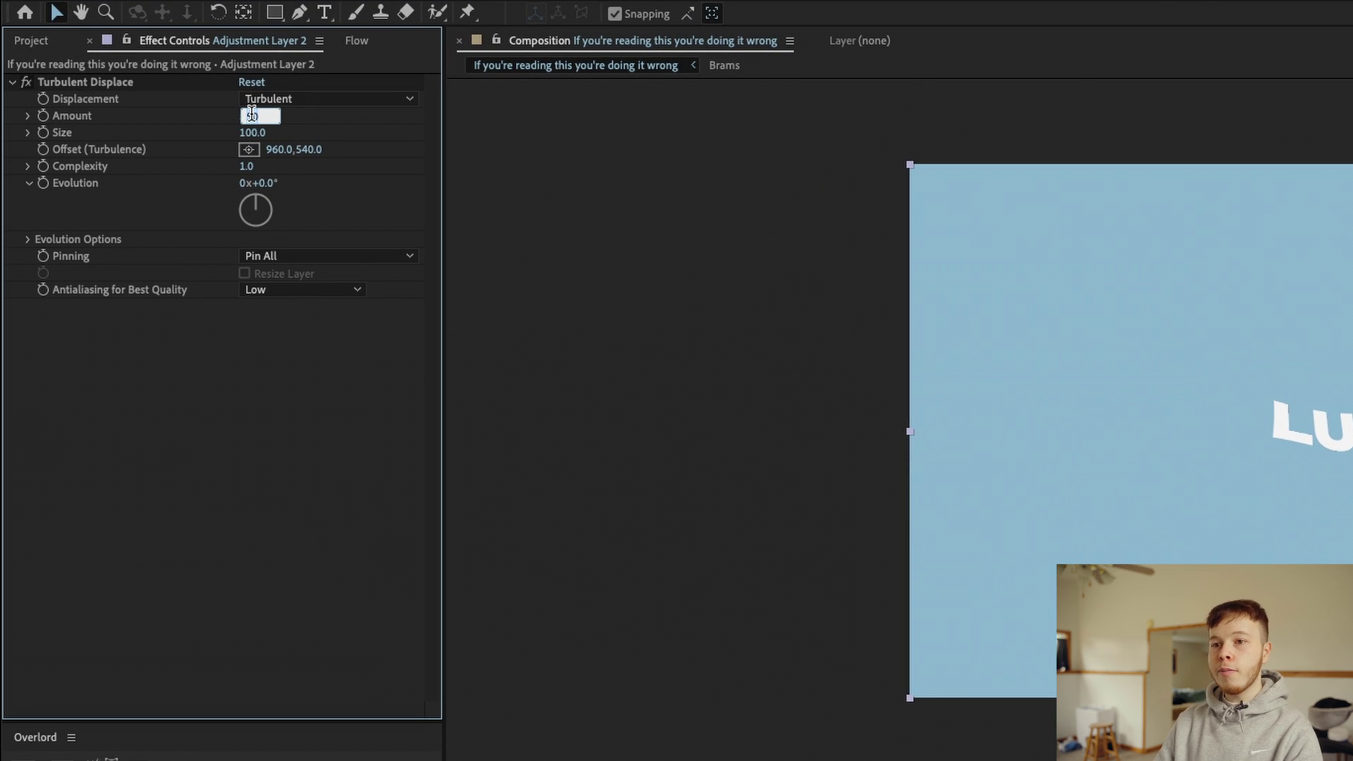
key(Tab)
text(5)
key(Return)
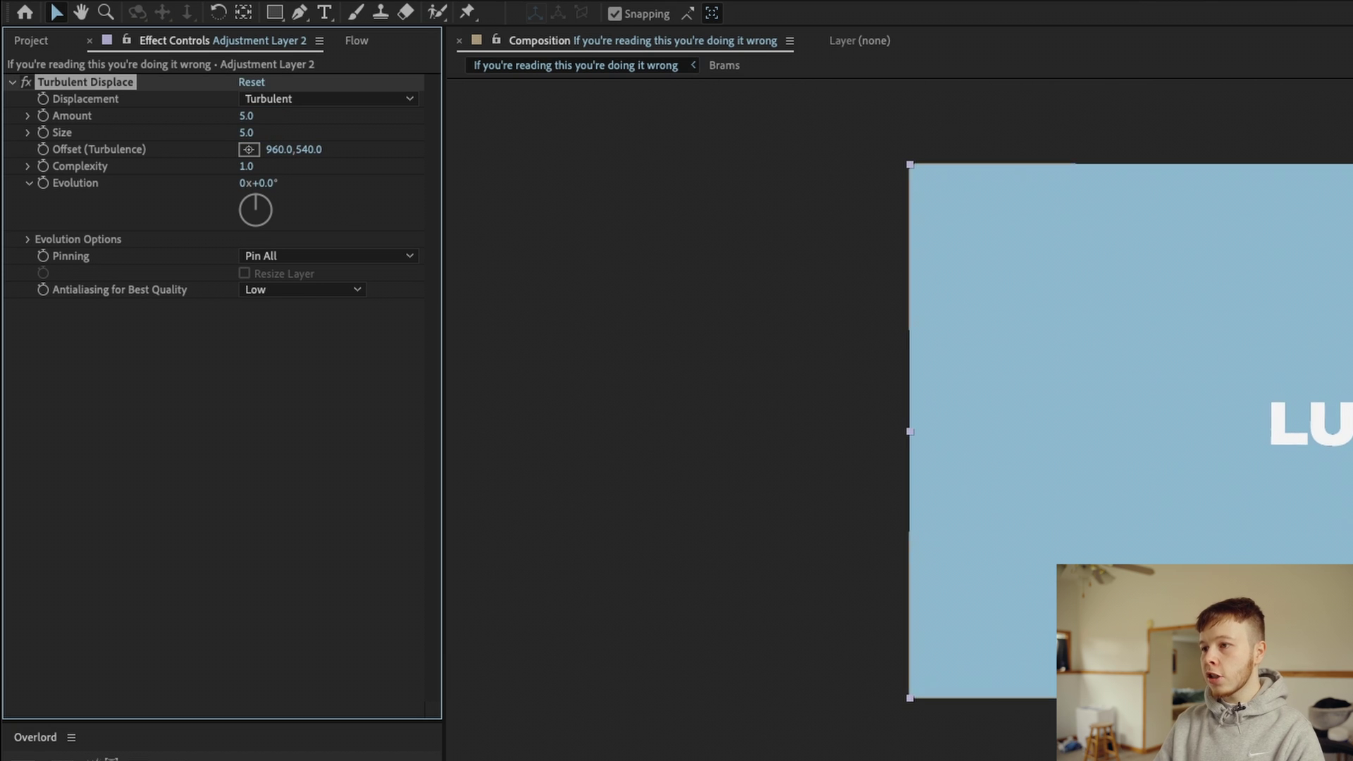
Set both the Amount and Size of Turbulent Displace to 10 on the upper adjustment layer
click(246, 116)
text(10)
key(Tab)
text(10)
key(Return)
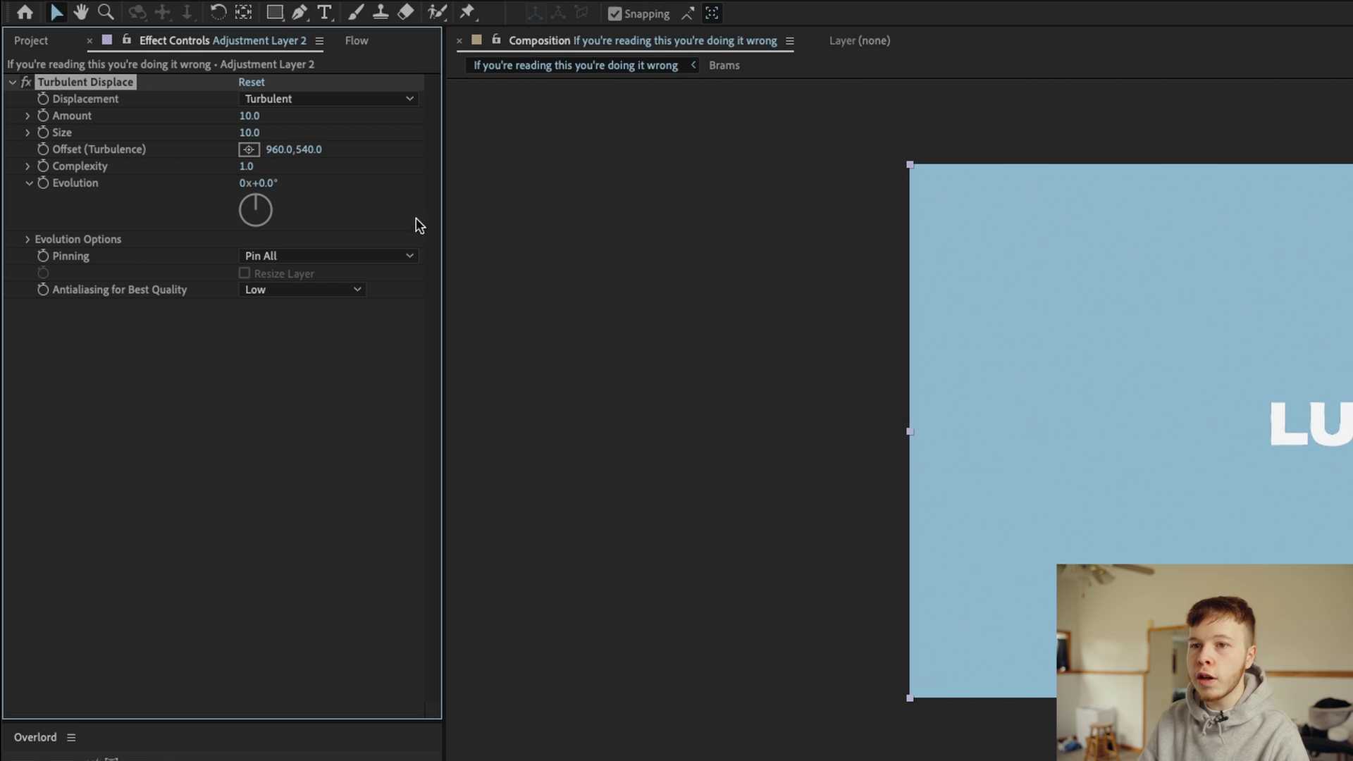
Add the expression time*100 to the Random Seed in Turbulent Displace's Evolution Options
click(27, 240)
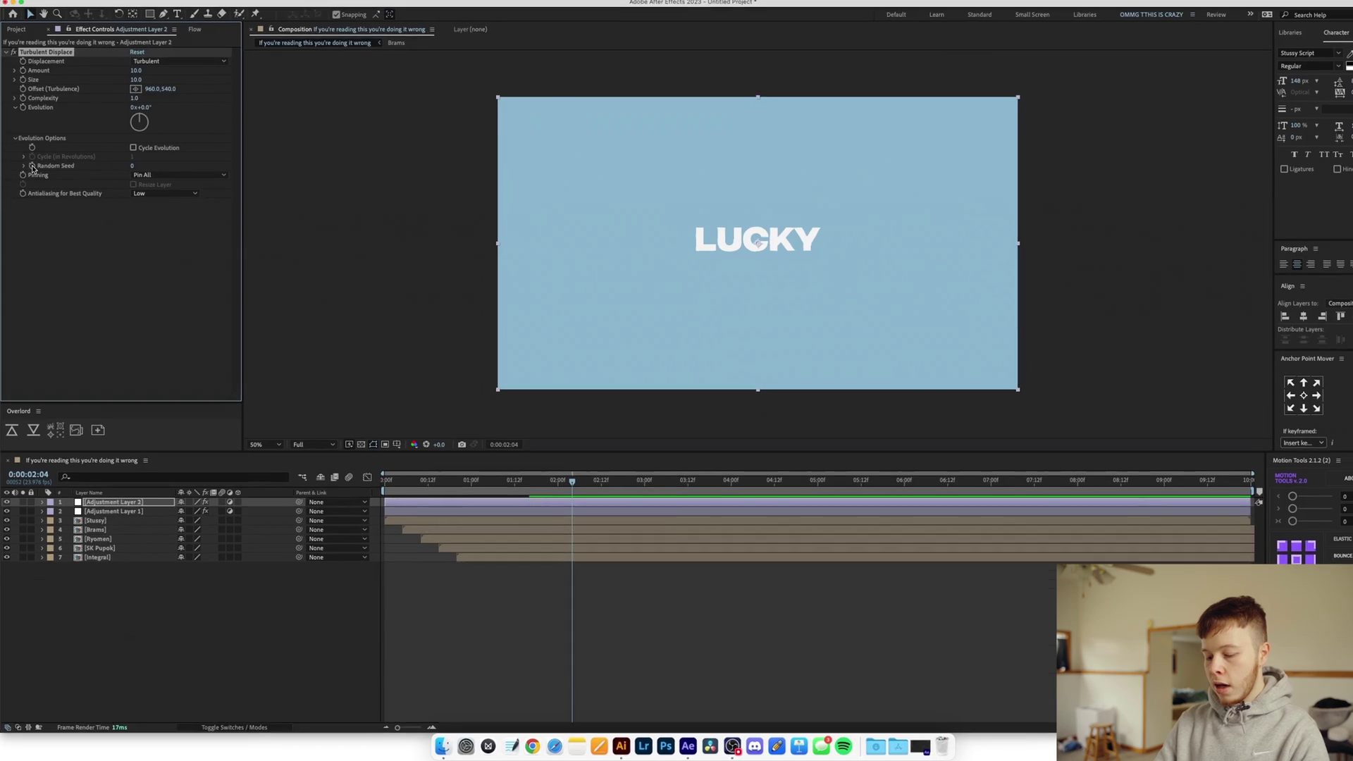
alt+click(32, 166)
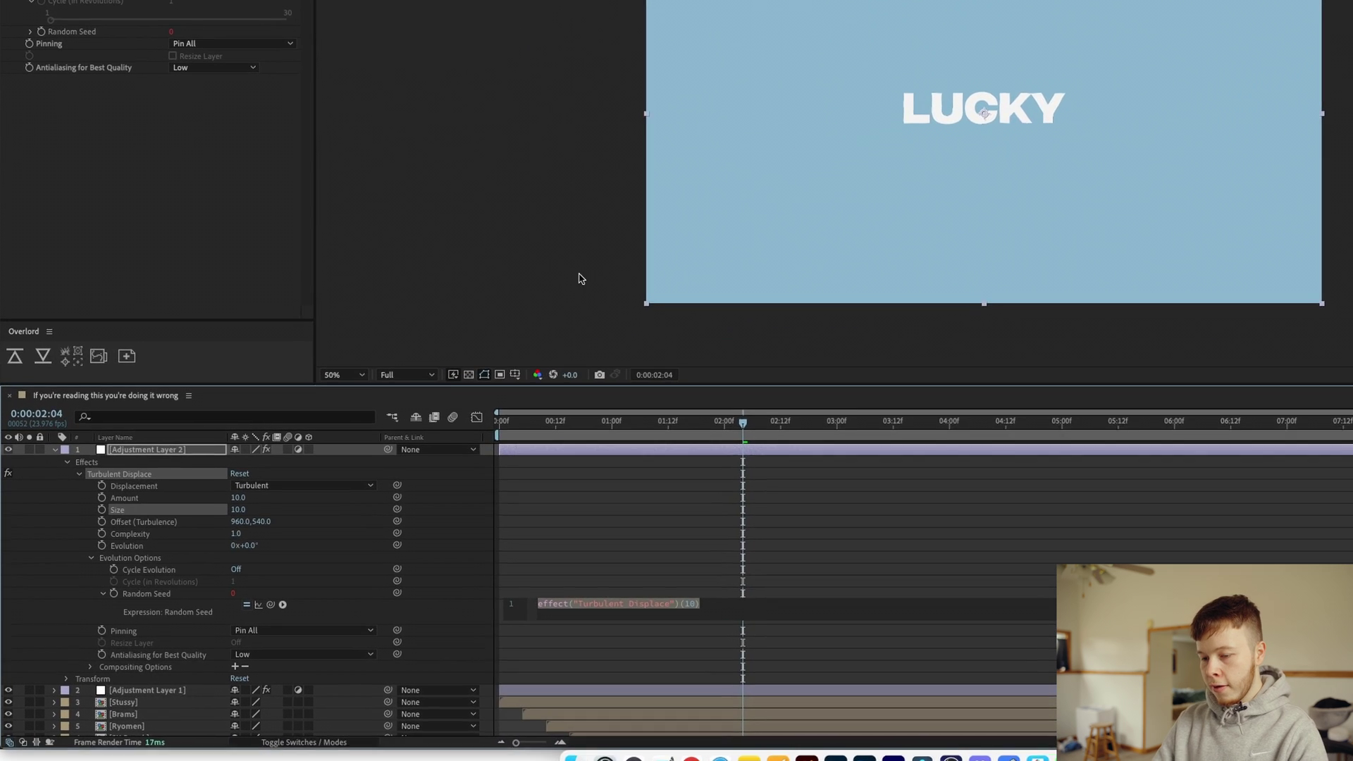
text(time)
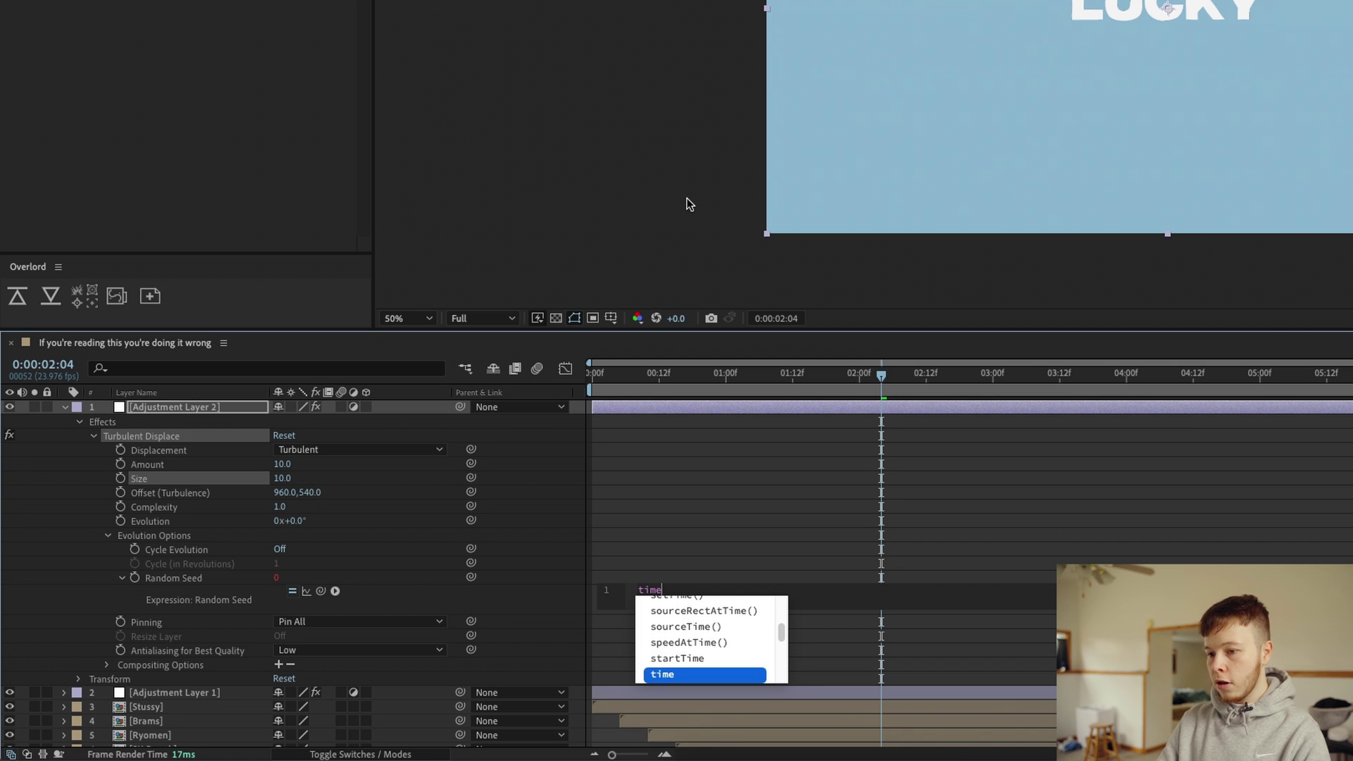
text(*100)
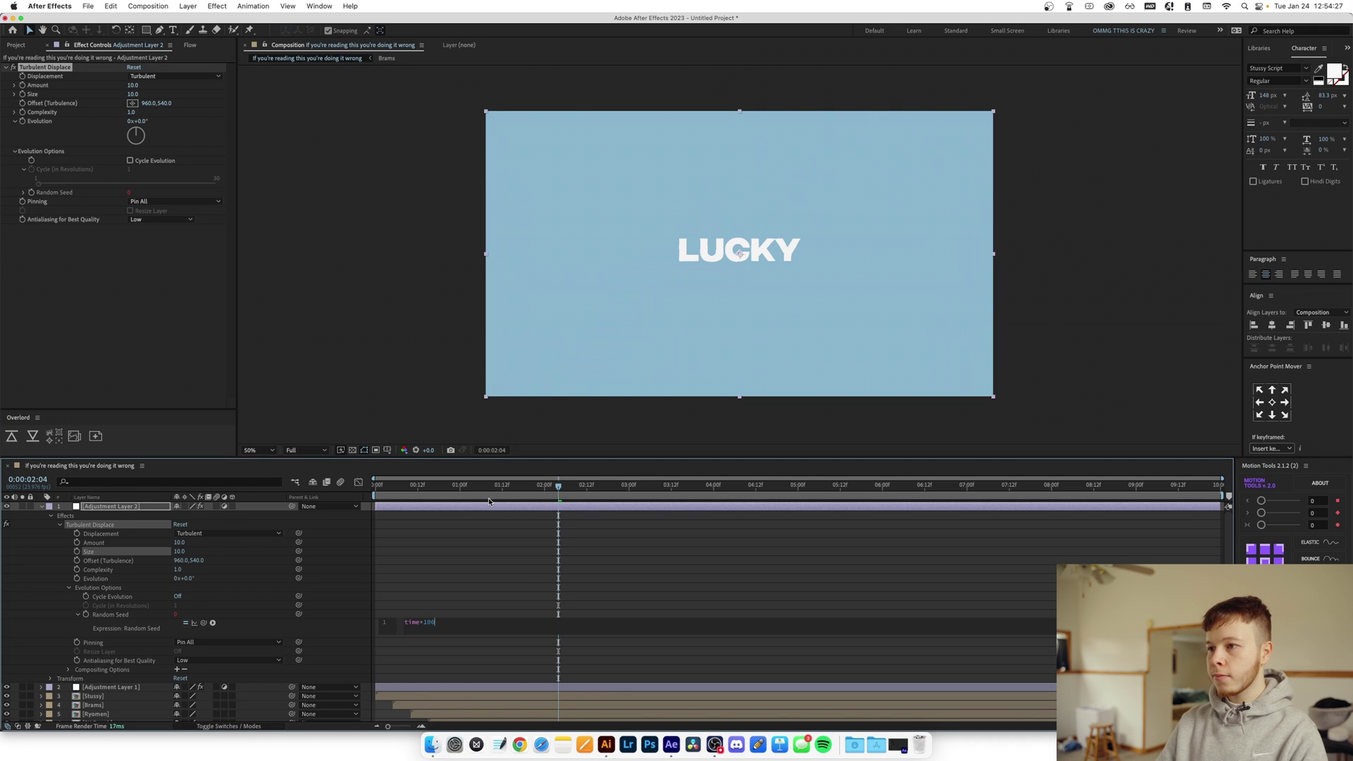
click(537, 564)
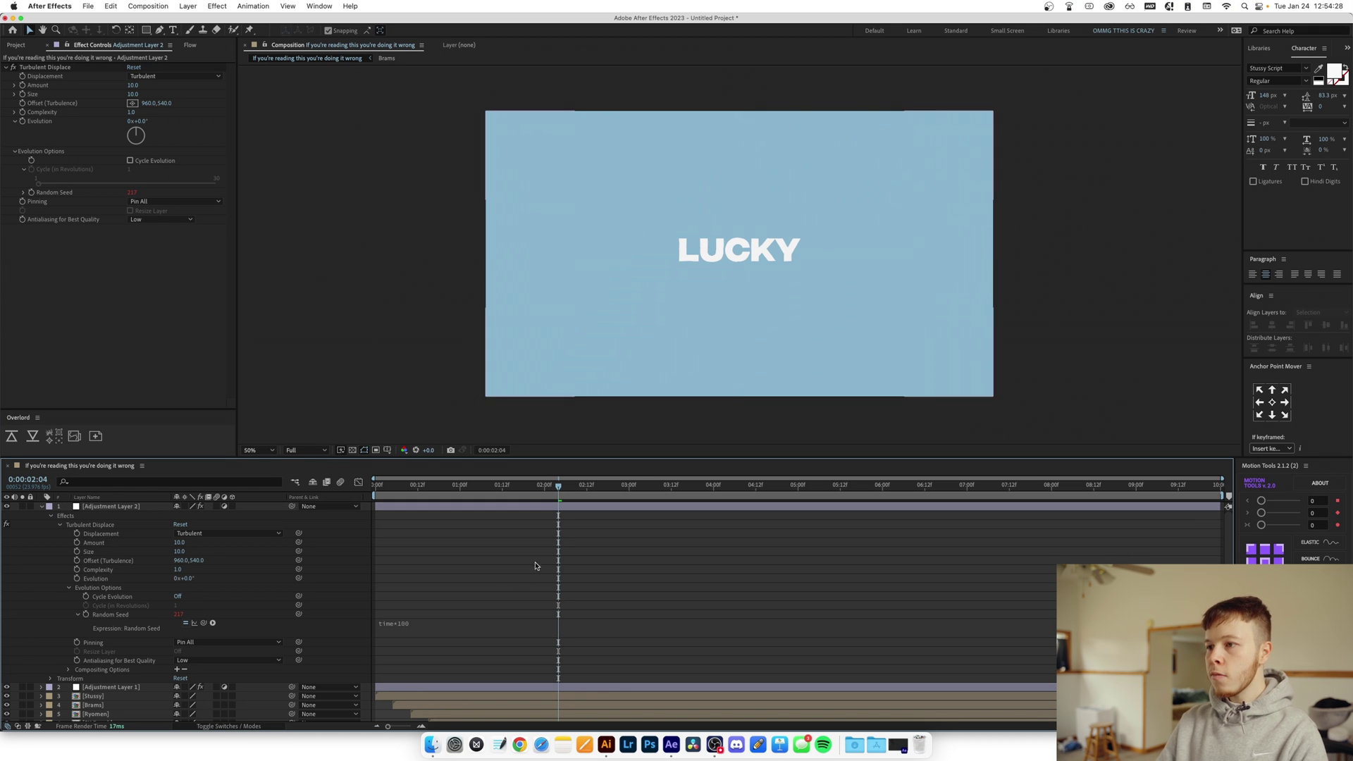
Preview the displaced text from the composition start and change the Random Seed expression to time*5
drag(557, 488, 364, 500)
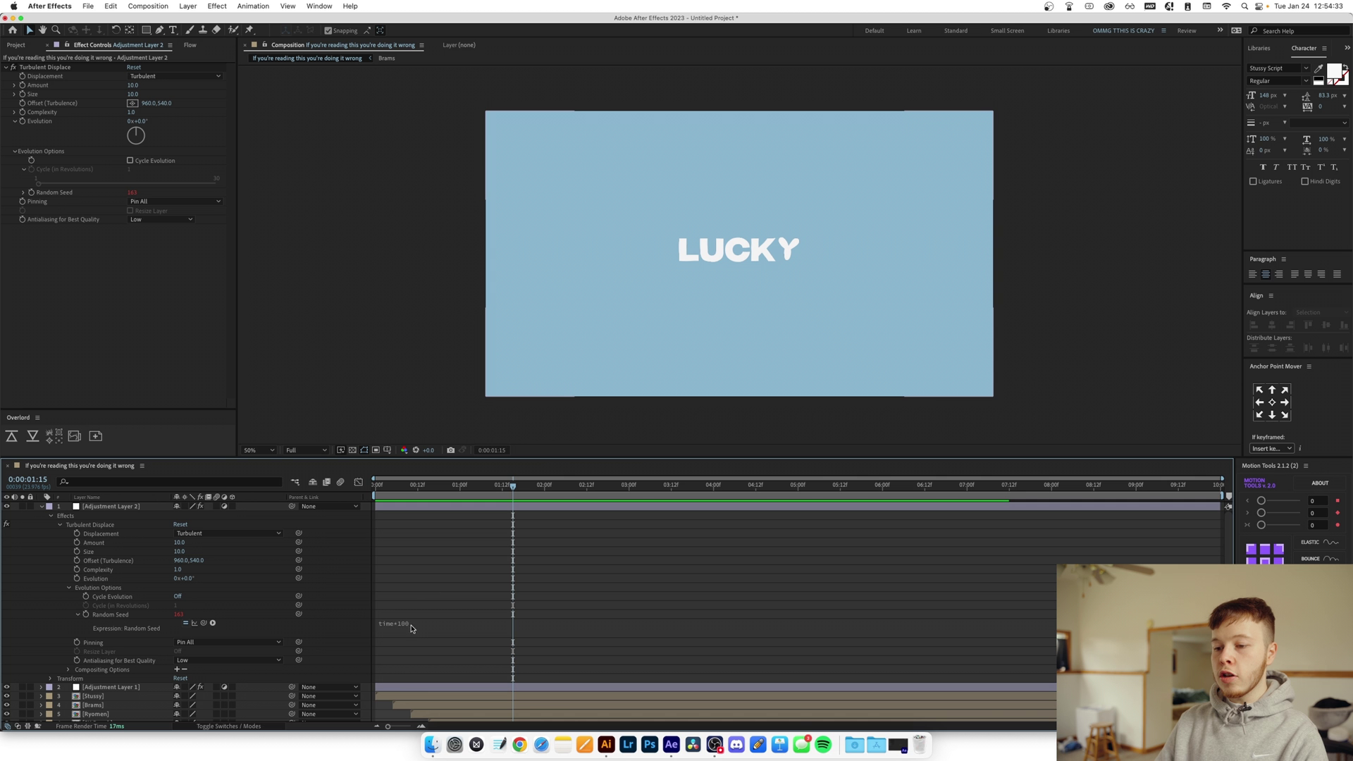
click(463, 626)
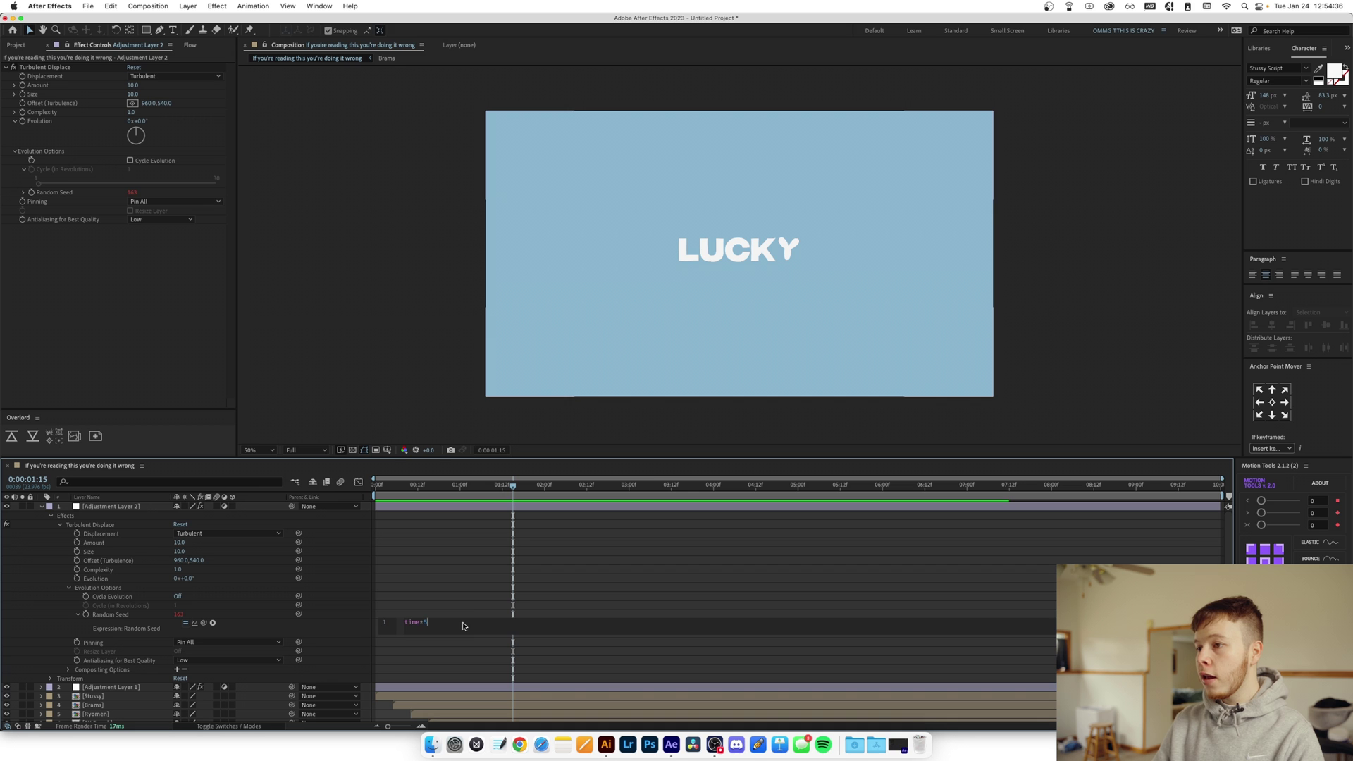
click(457, 605)
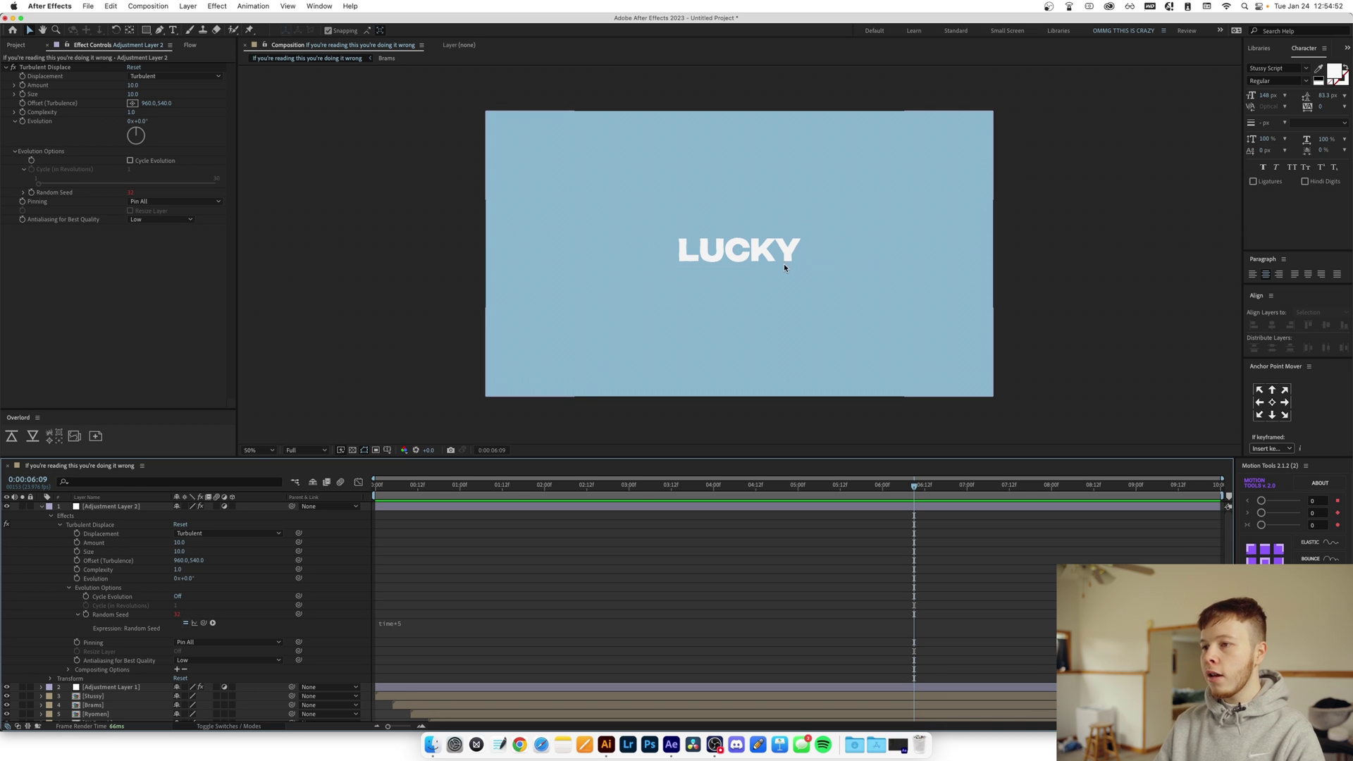
Try a Turbulent Displace Size of 2 and Amount of 93 on the enlarged LUCKY text
scroll(784, 263, up, 4)
key(v)
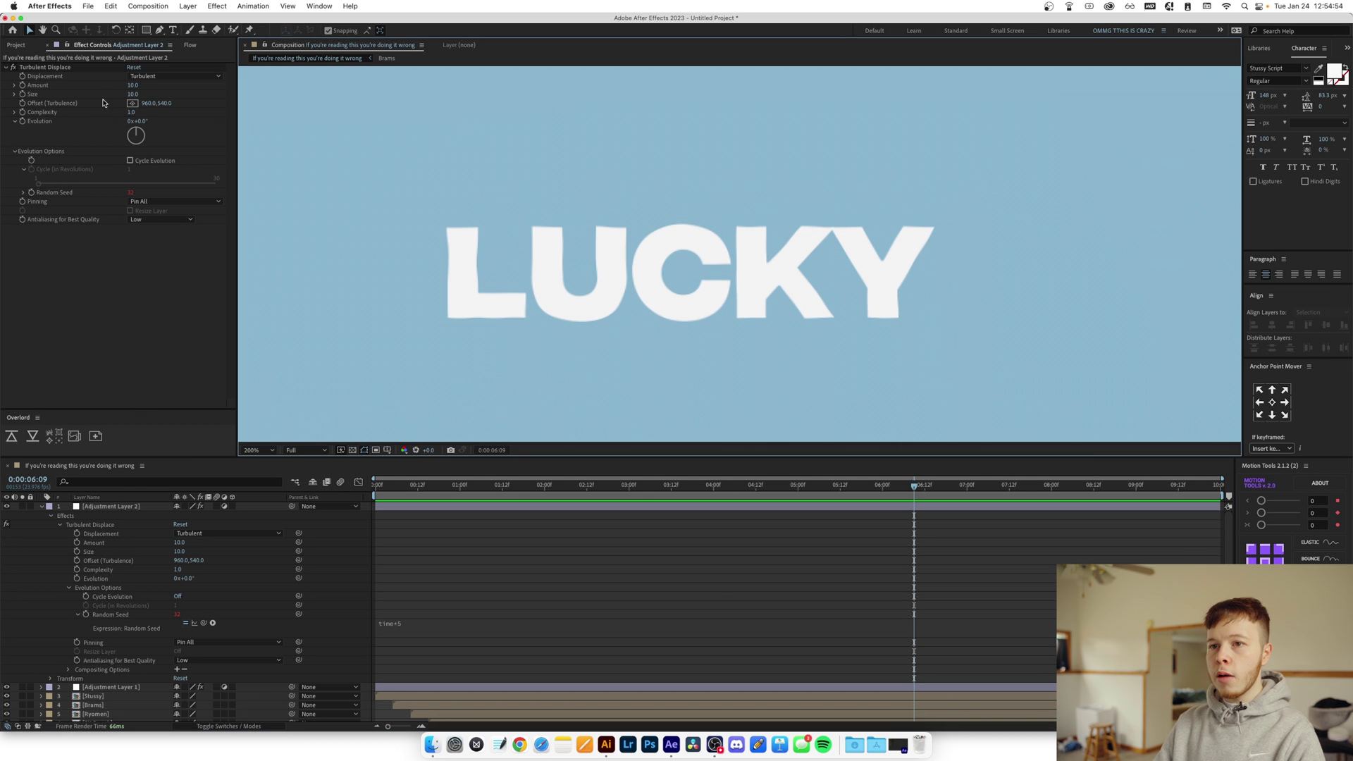
click(132, 94)
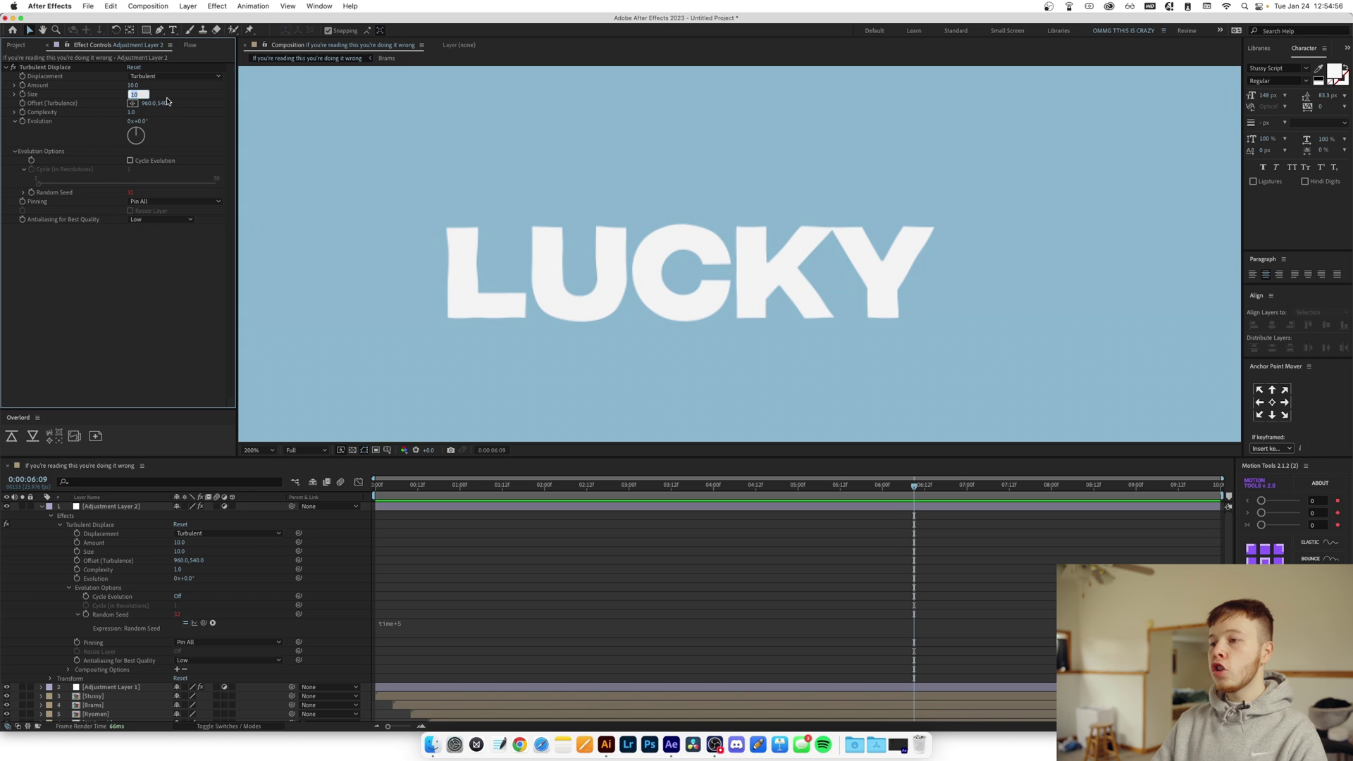
click(689, 288)
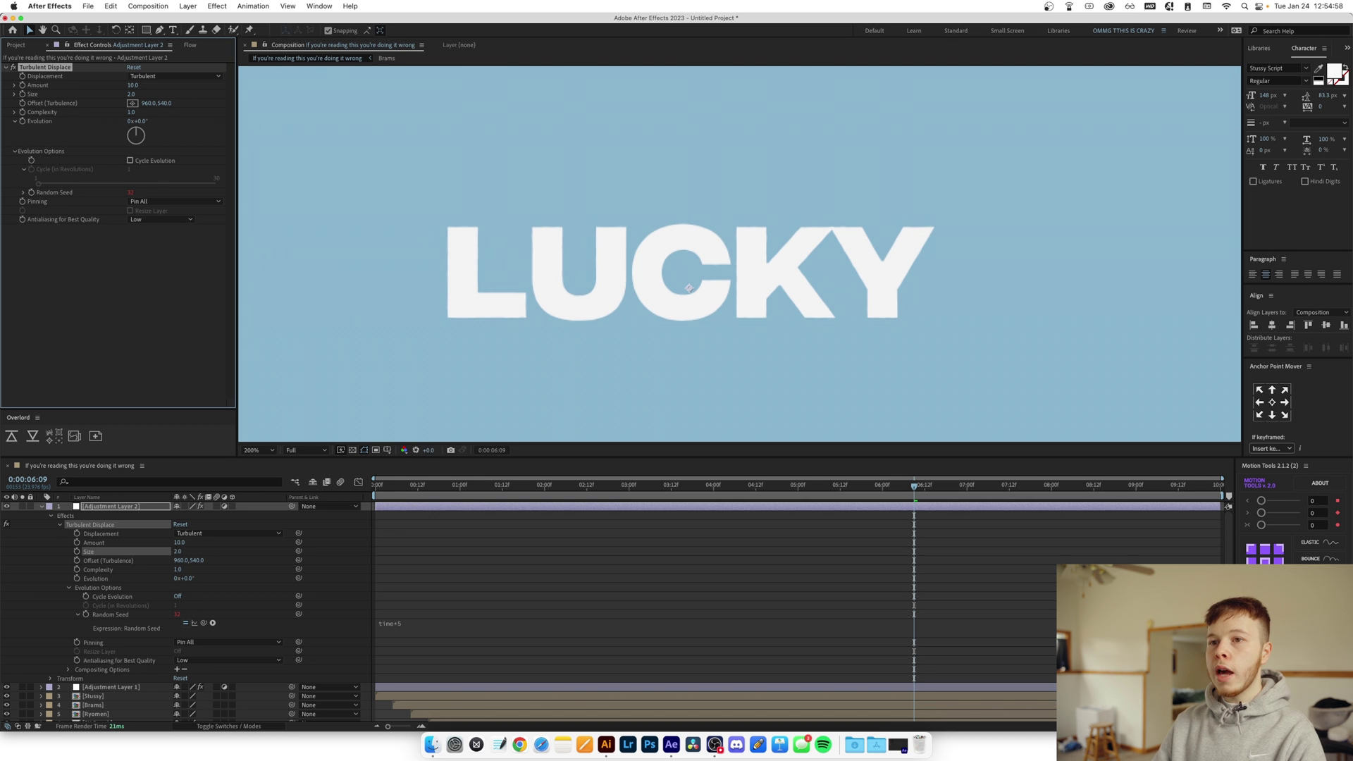
click(133, 86)
text(93)
key(Return)
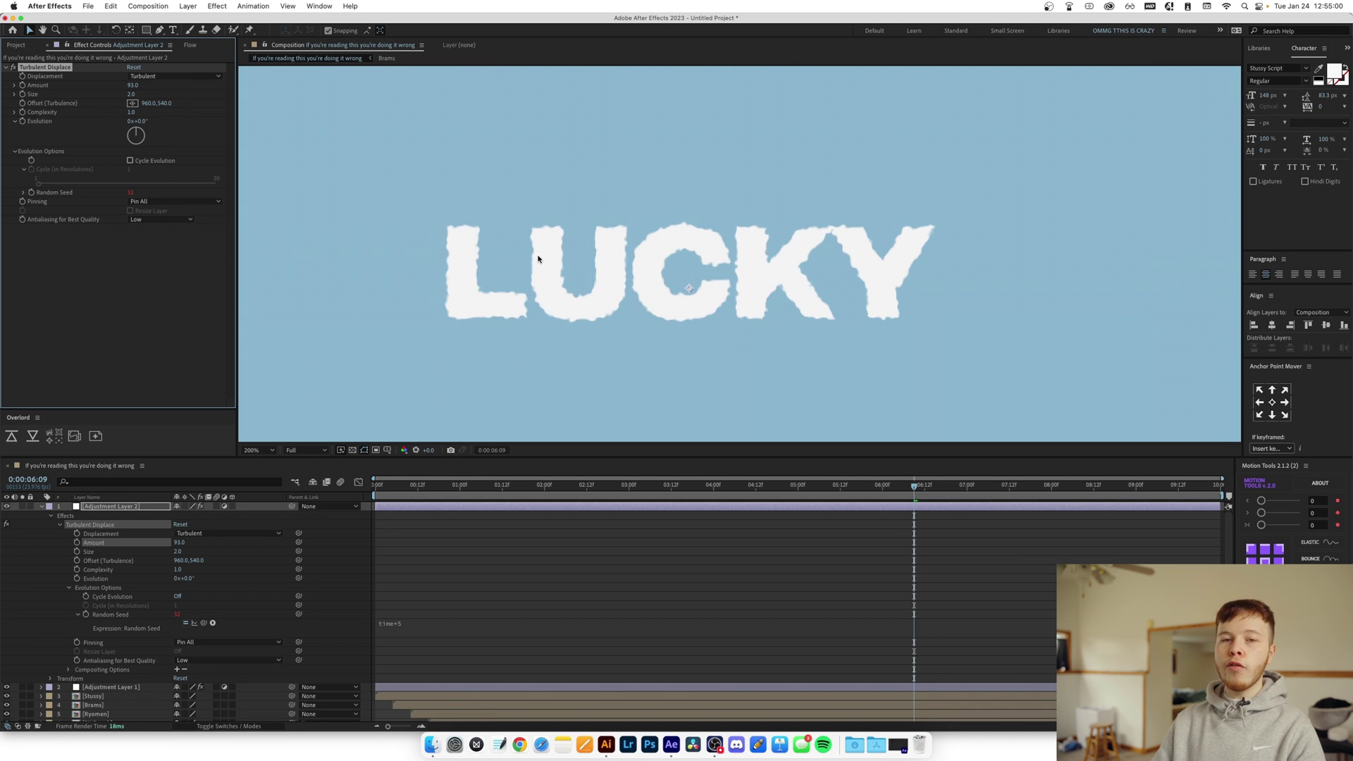
click(259, 450)
click(261, 620)
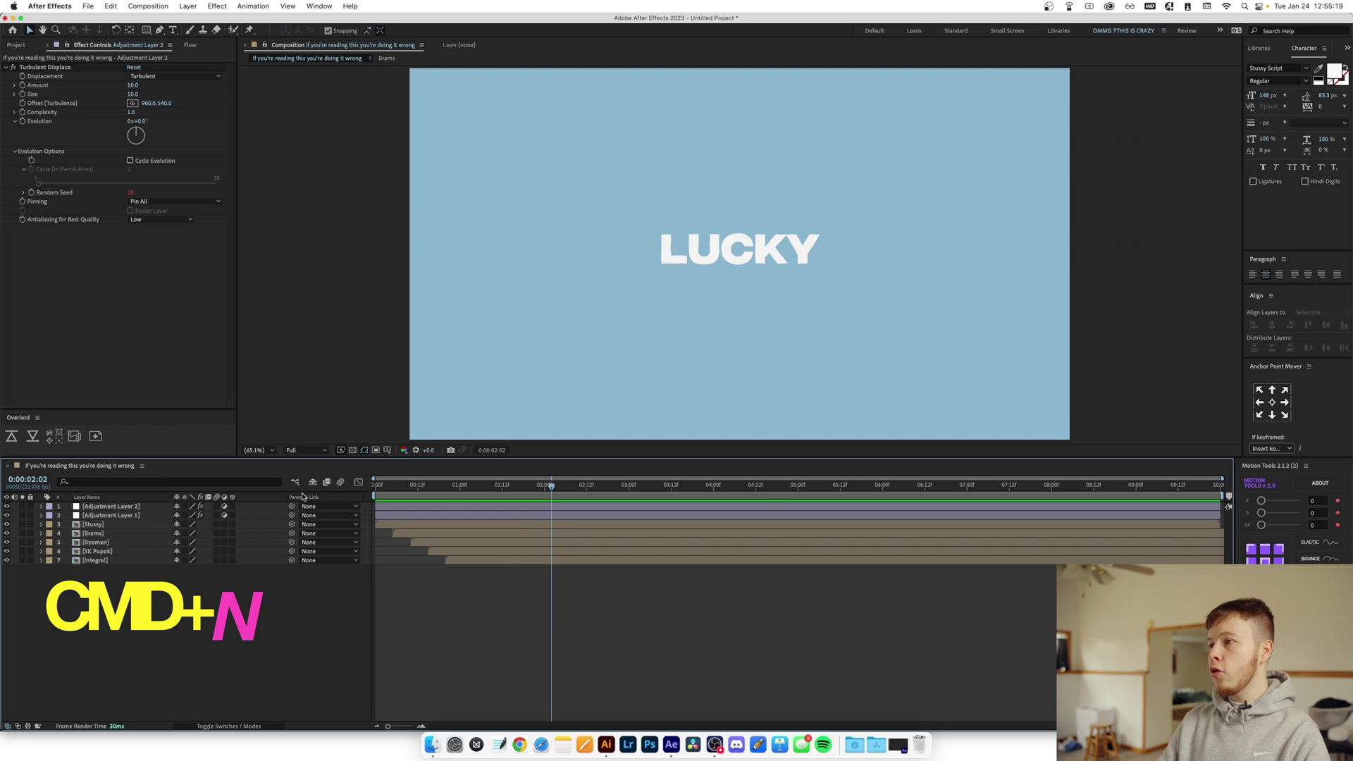
Create a 1920 x 1080 px, 23.976 fps composition lasting 10 seconds, with a text layer reading "lucky"
key(super+n)
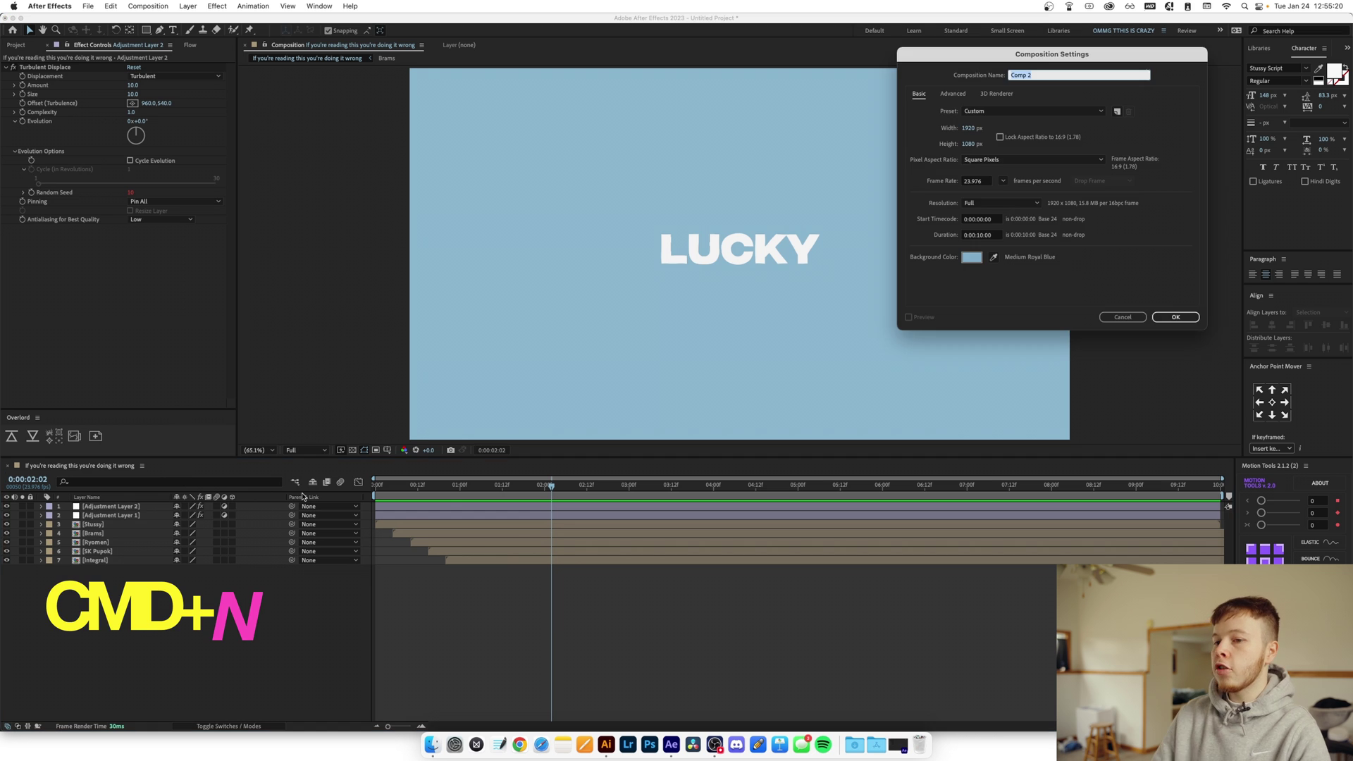
key(Return)
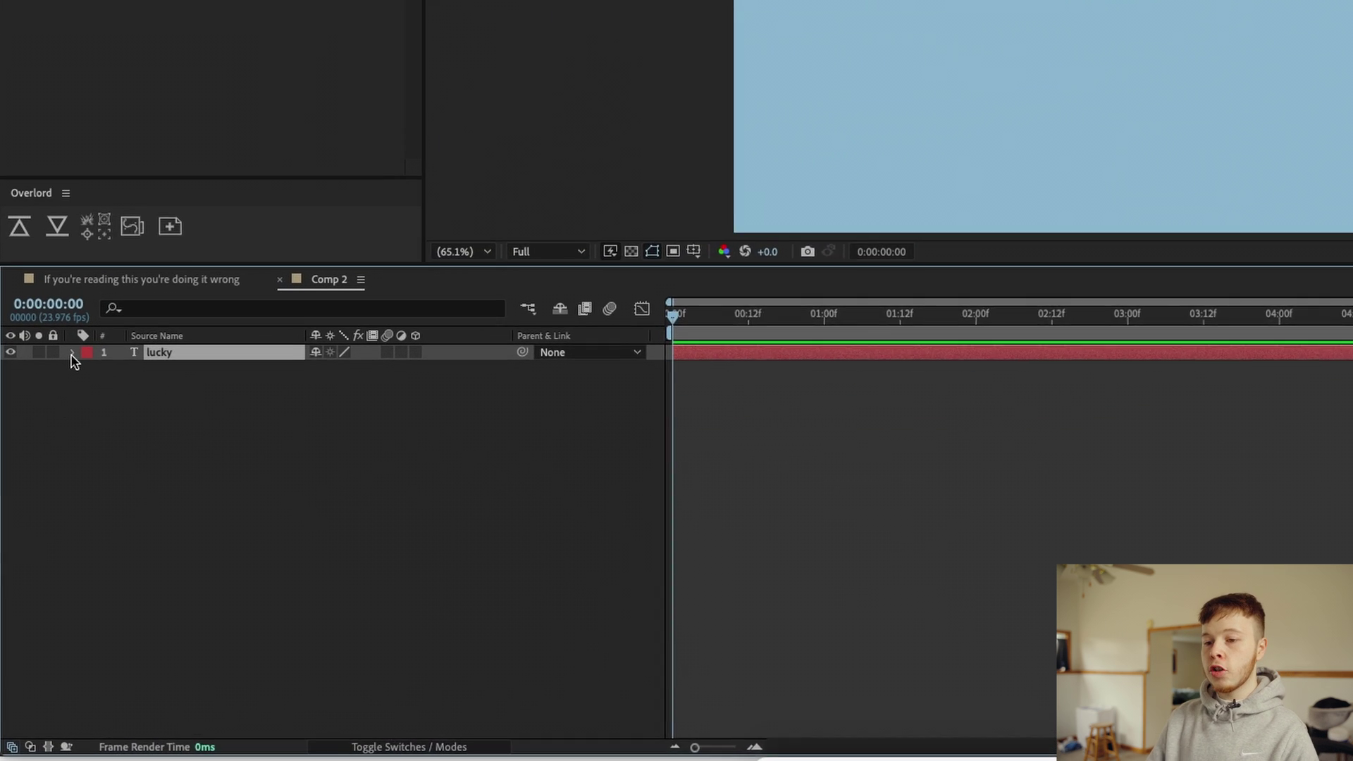
Enable keyframing for the lucky layer's Source Text with a first keyframe at 0:00:01:11
click(53, 452)
click(99, 331)
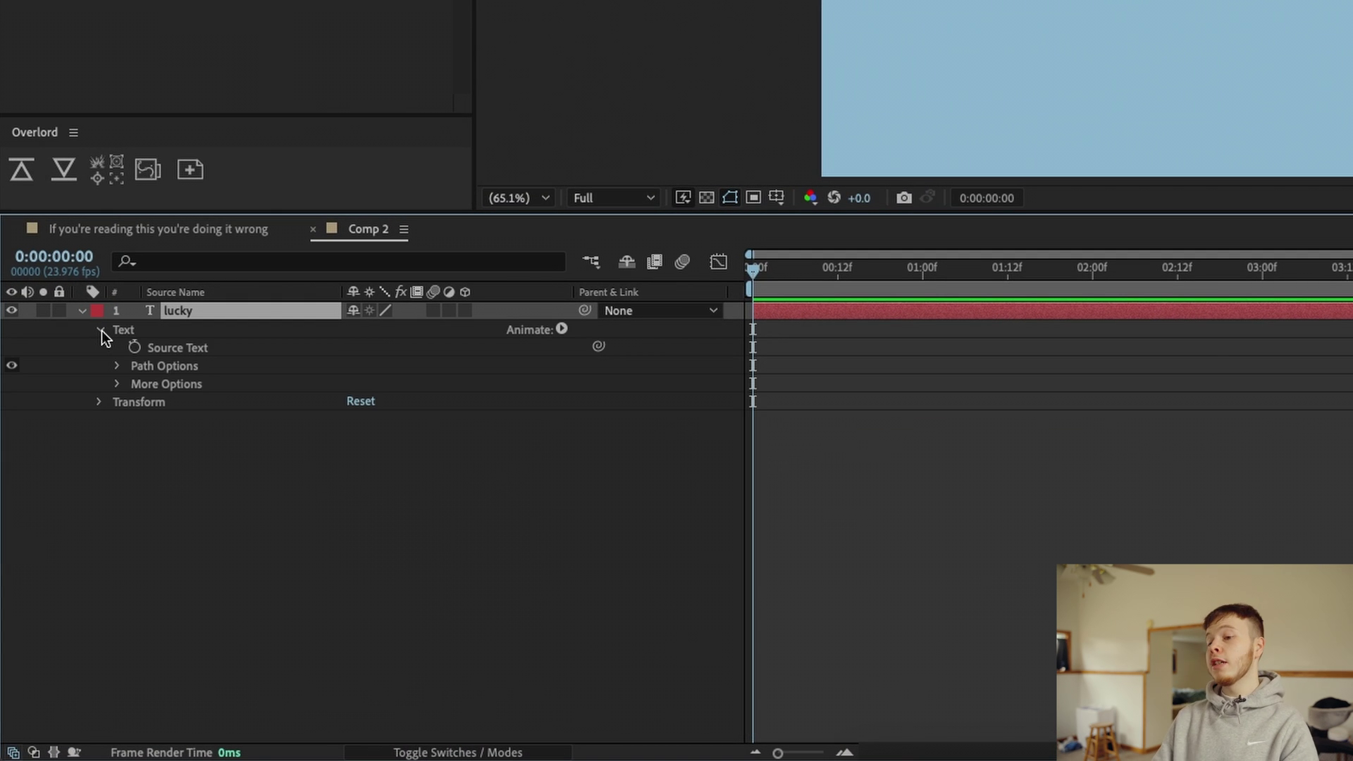
drag(979, 270, 1001, 272)
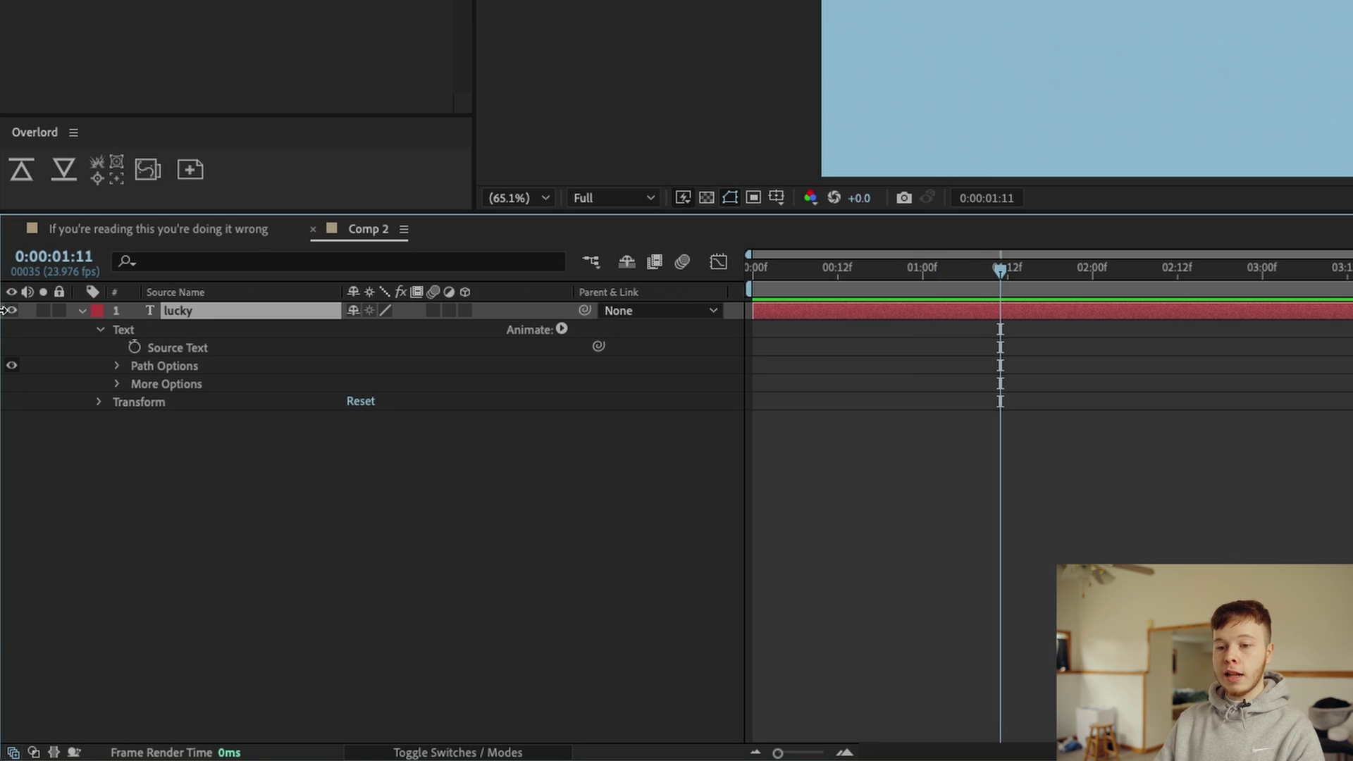
click(134, 348)
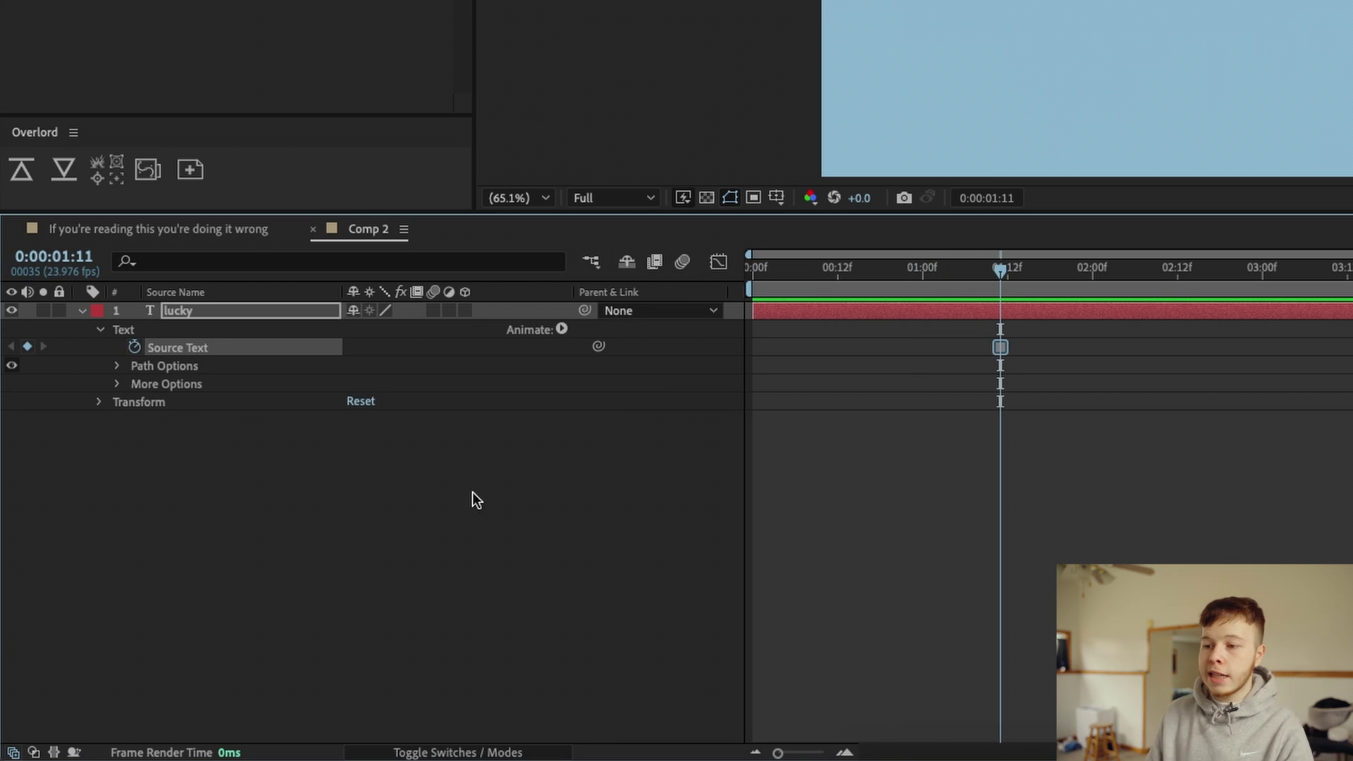